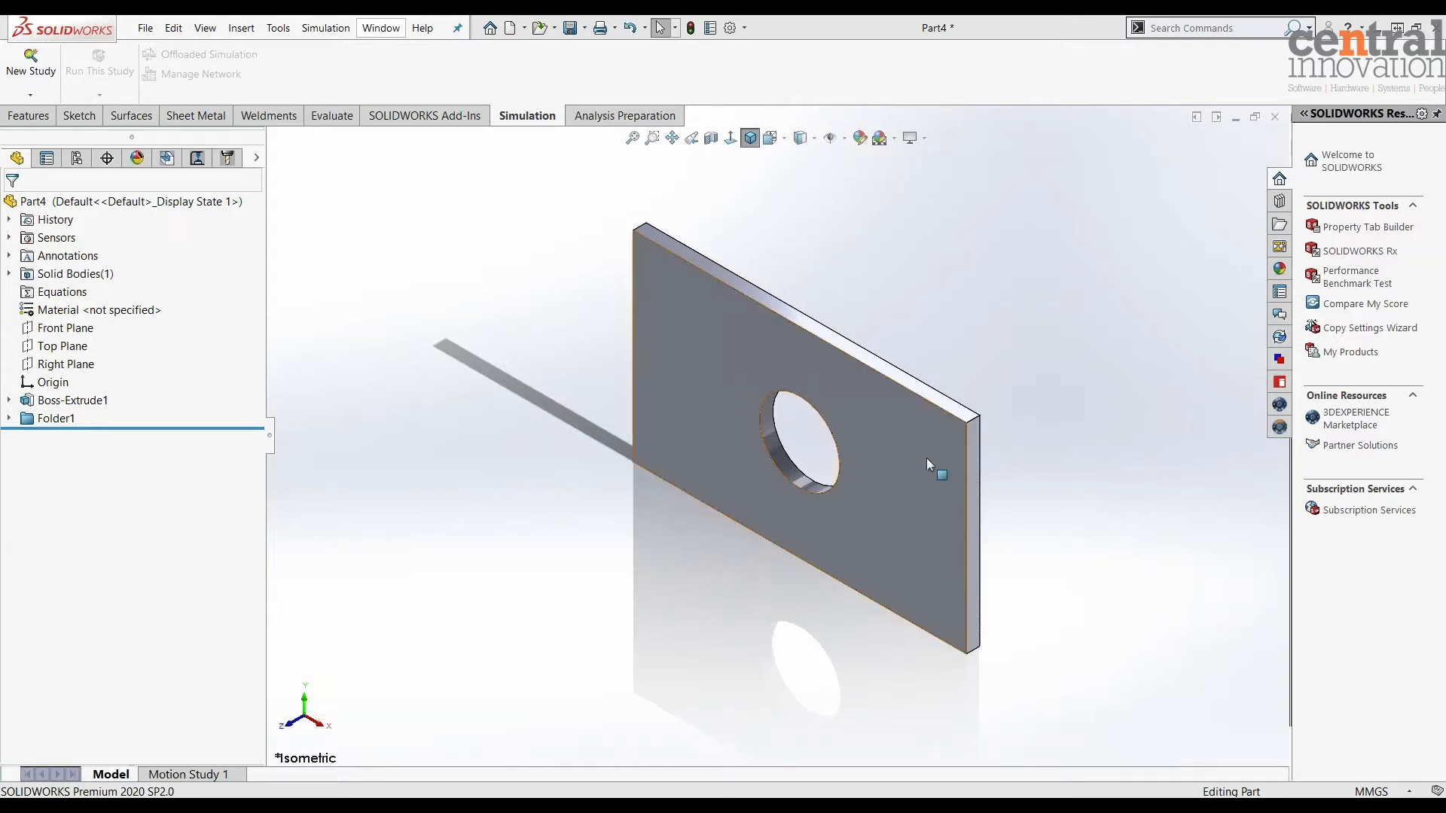
- Create a new static simulation study for the plate with the central hole
left_click(750, 138)
middle_click_drag(819, 301, 889, 288)
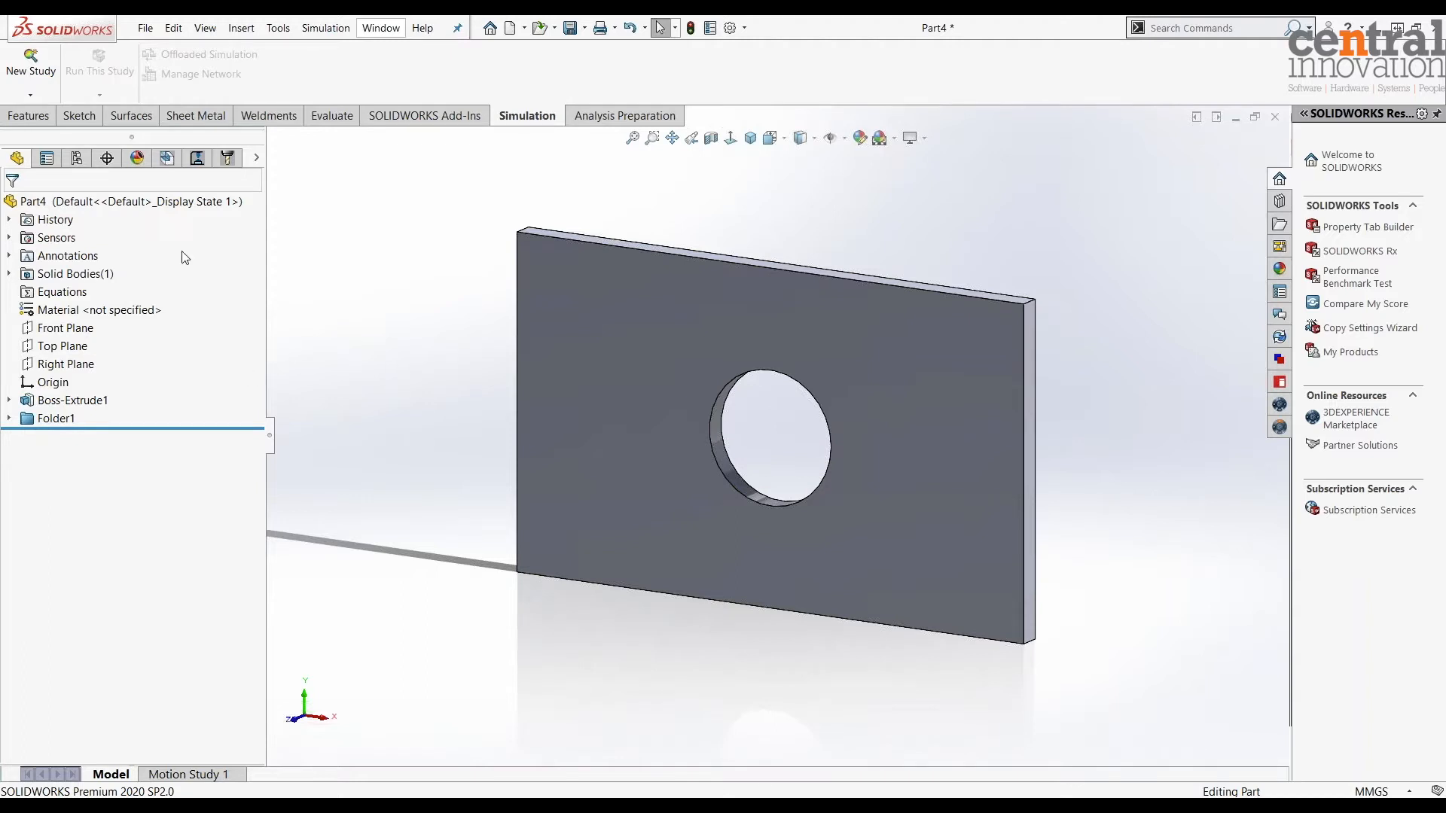
left_click(43, 96)
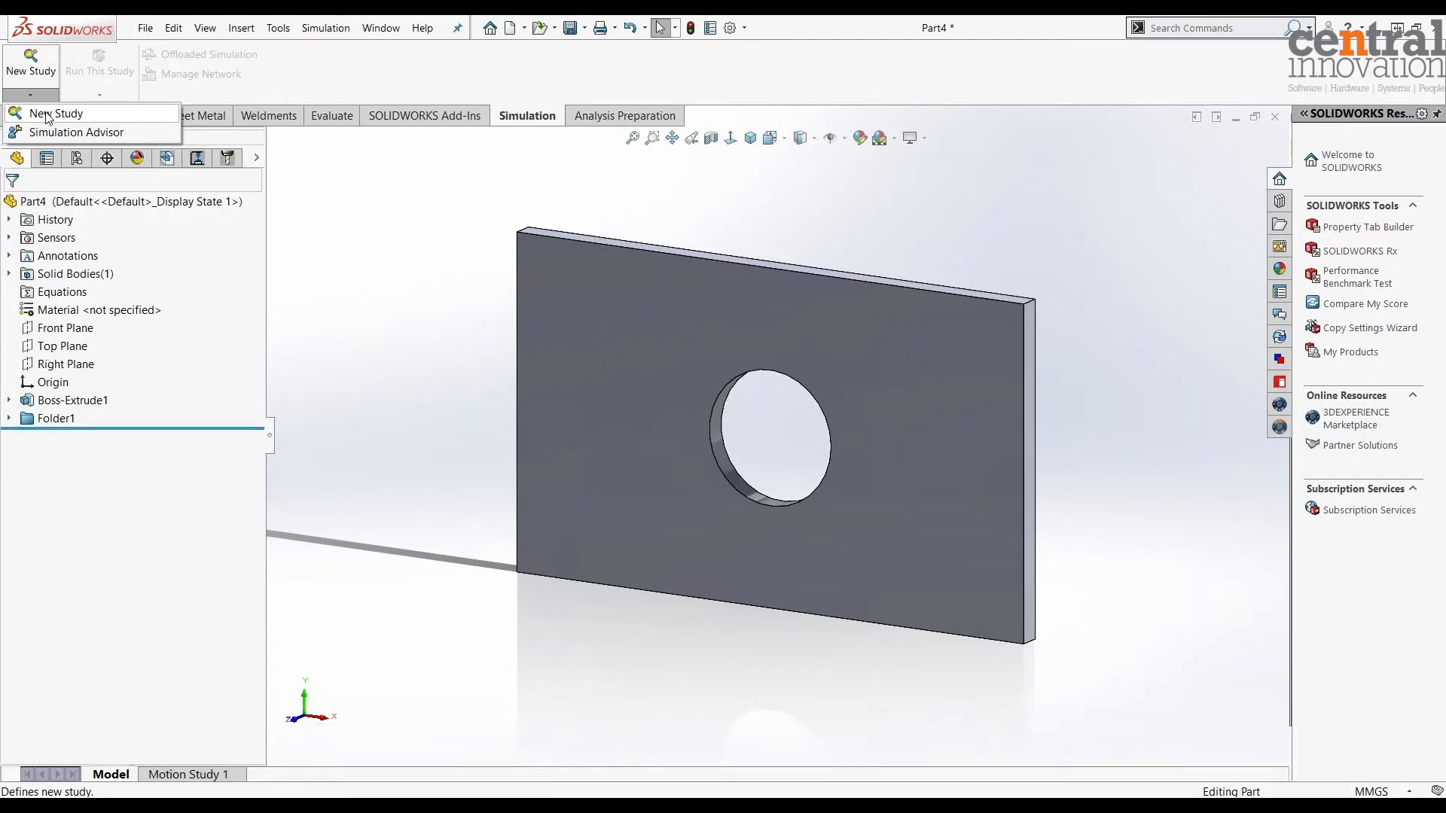
left_click(47, 114)
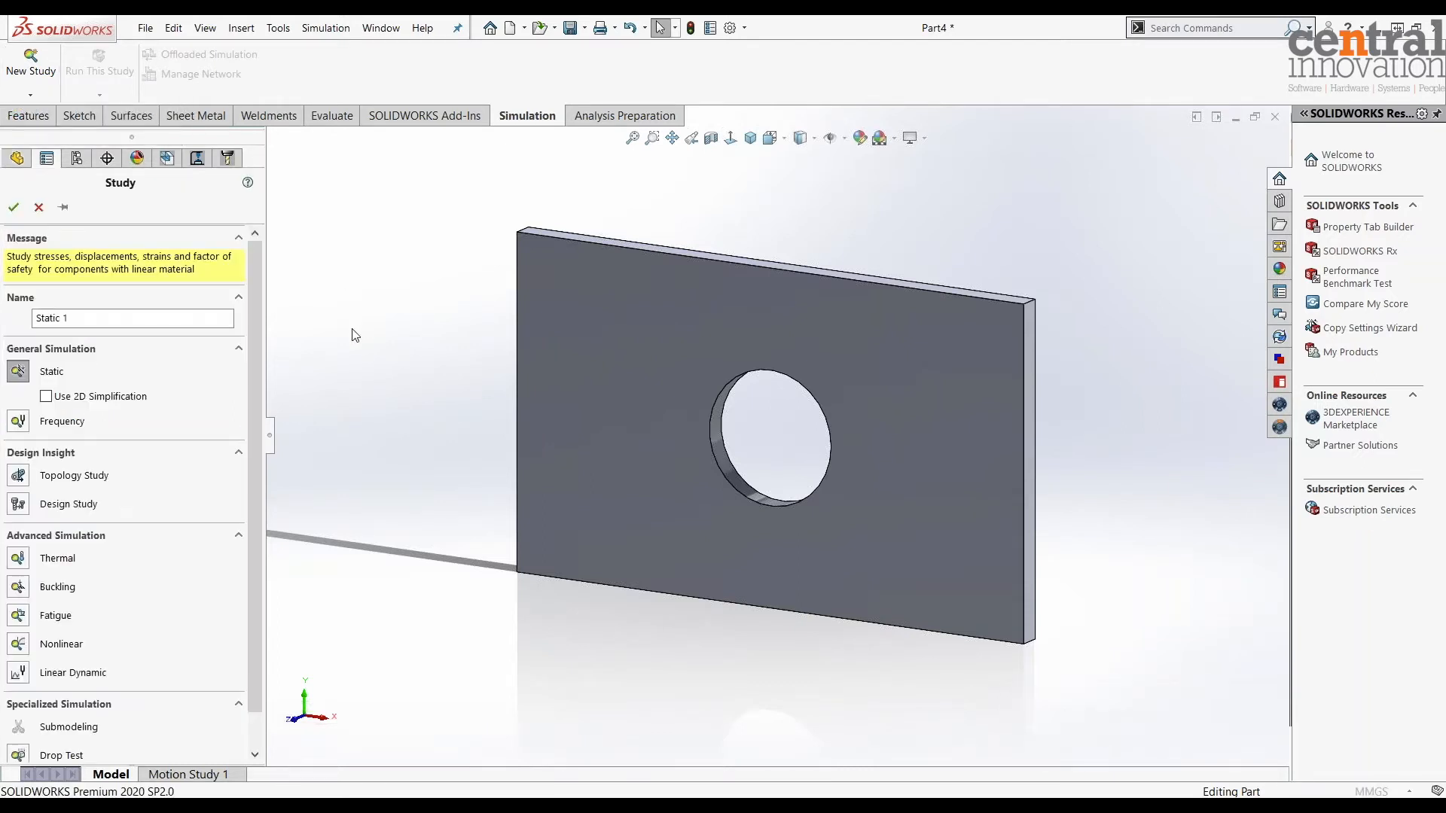
left_click(20, 374)
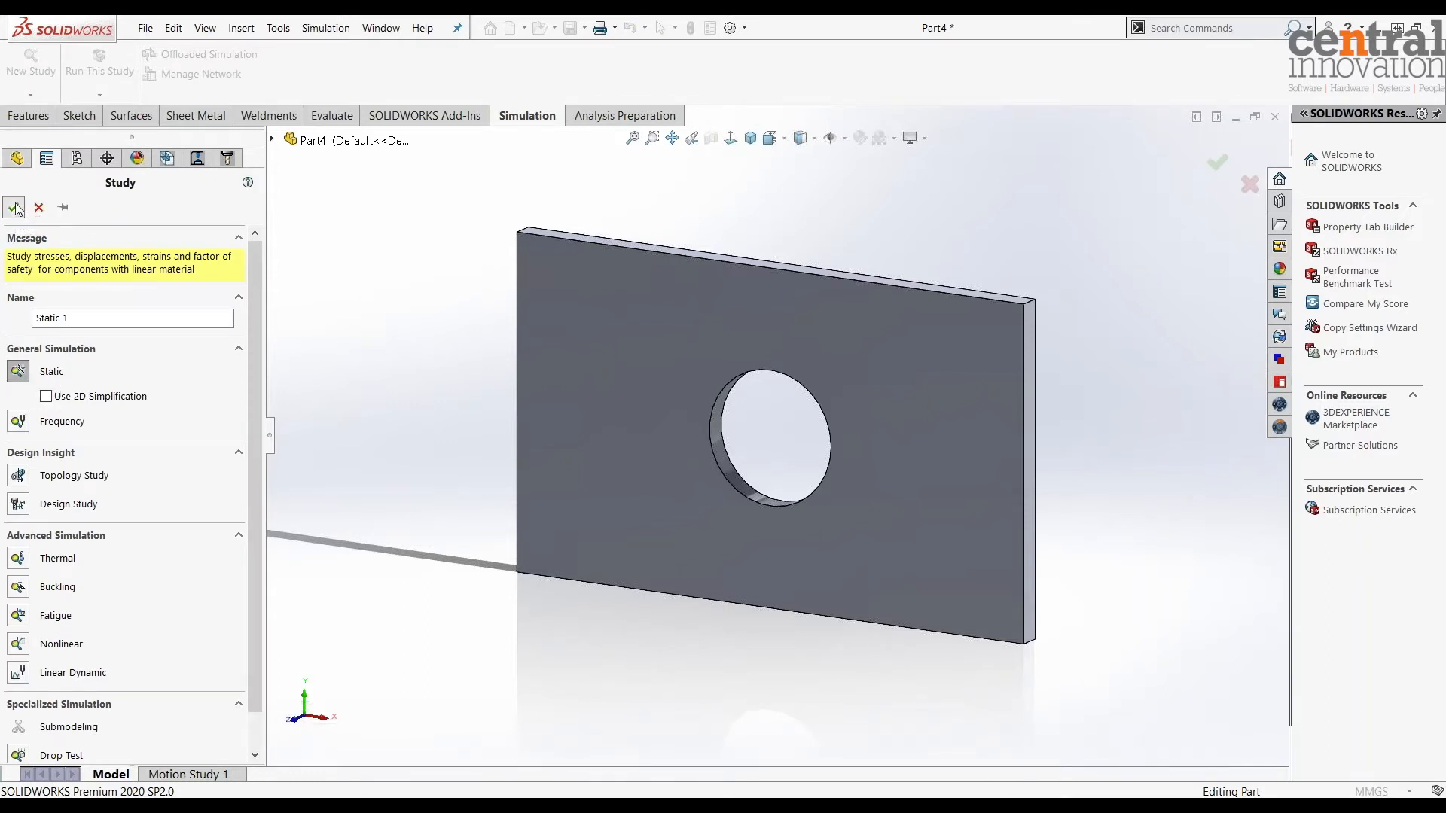
left_click(16, 208)
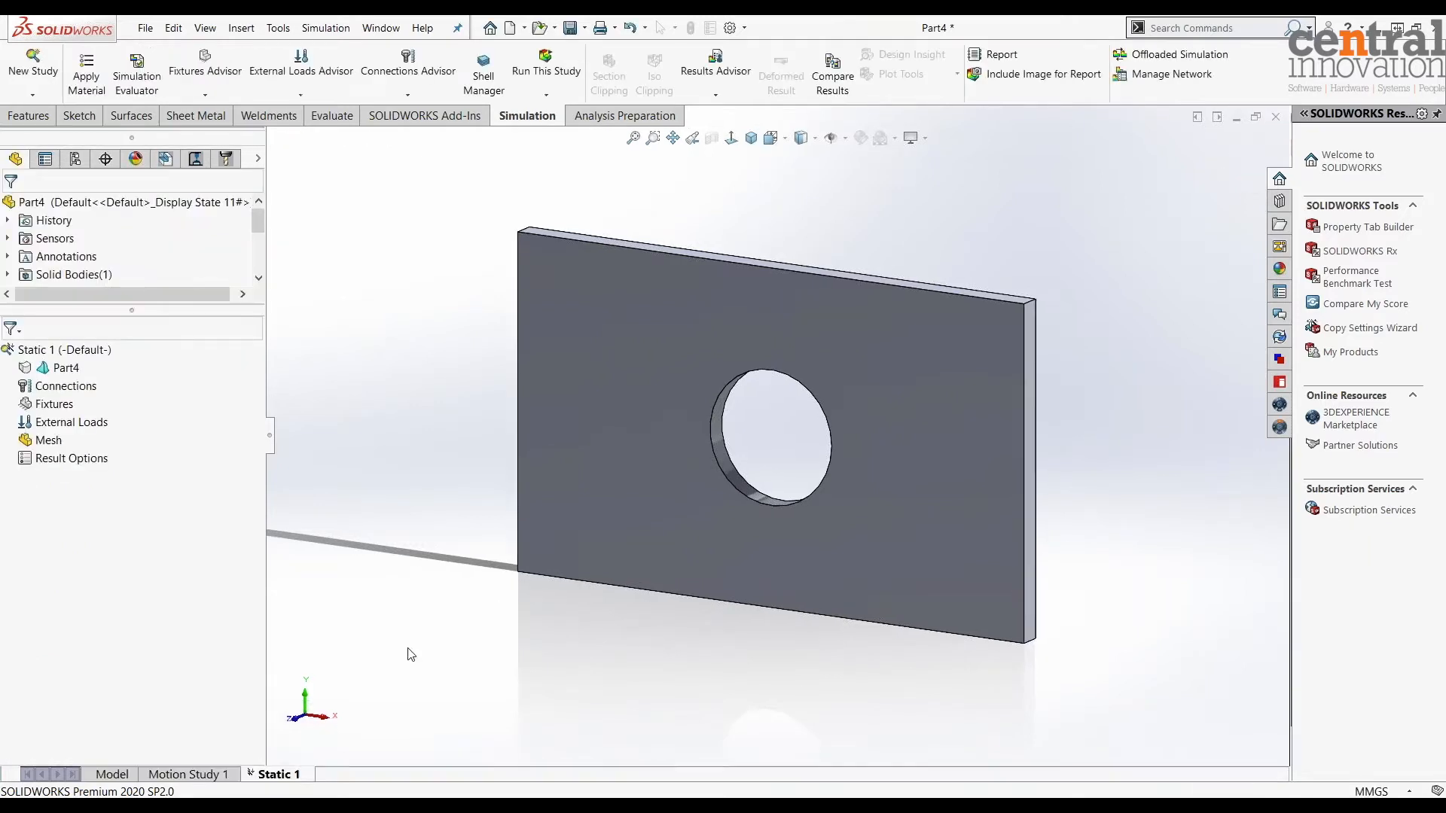
- Rename the static study as Mesh1
right_click(265, 777)
left_click(282, 691)
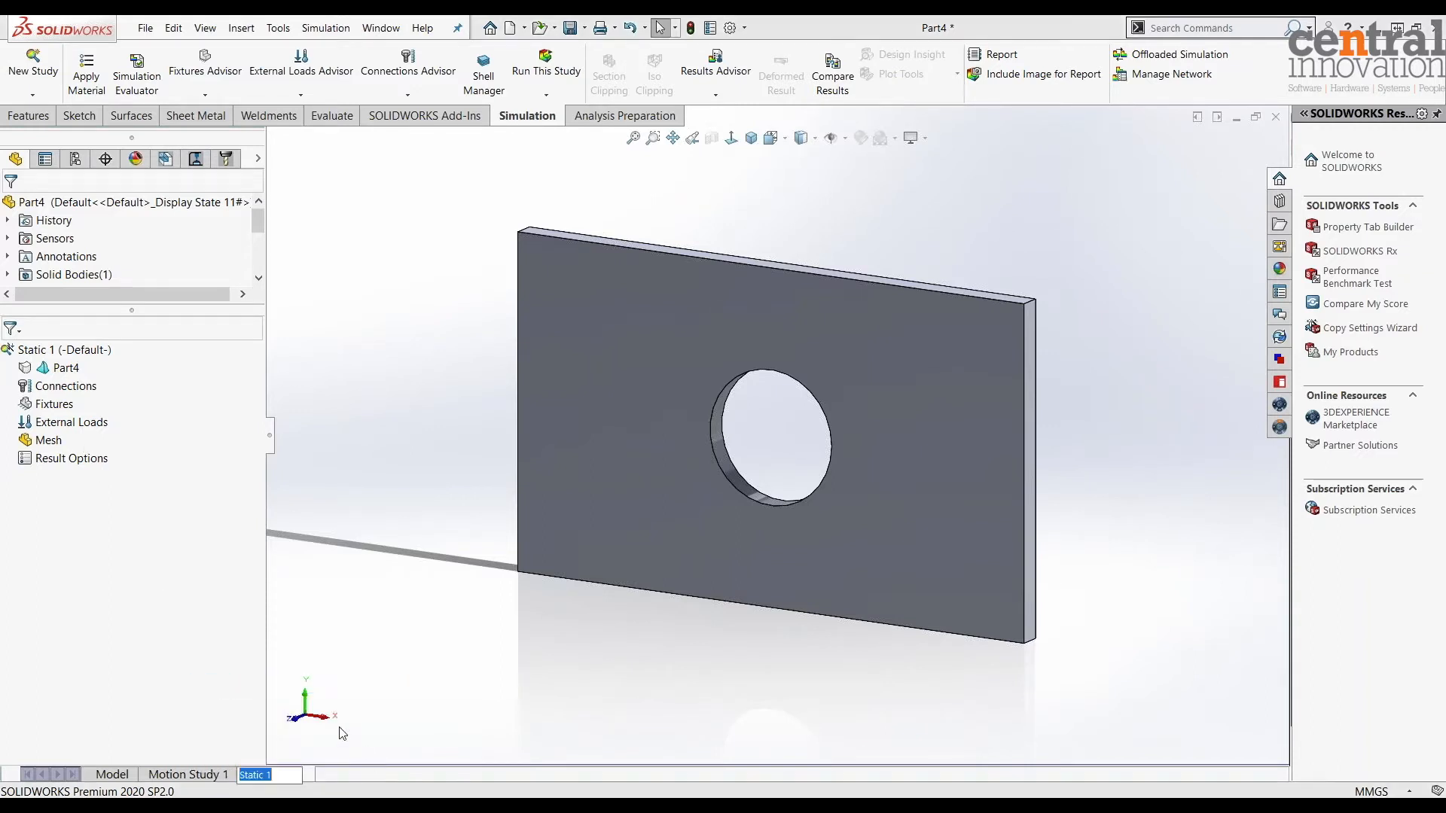
type("Mesh1")
key("Return")
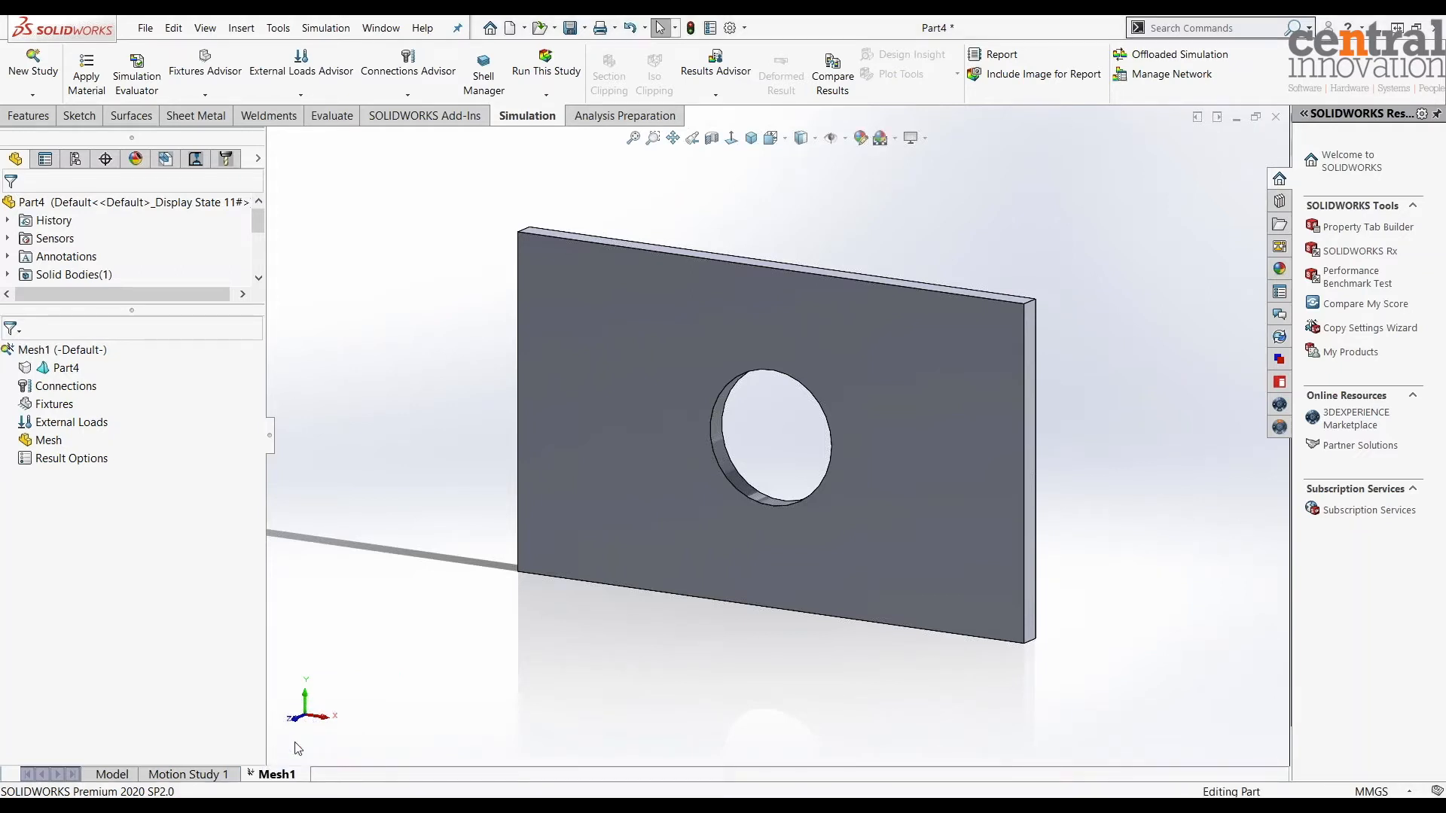
- Assign AISI 1020 steel from the SOLIDWORKS material library to the part in the study
left_click(49, 369)
right_click(49, 369)
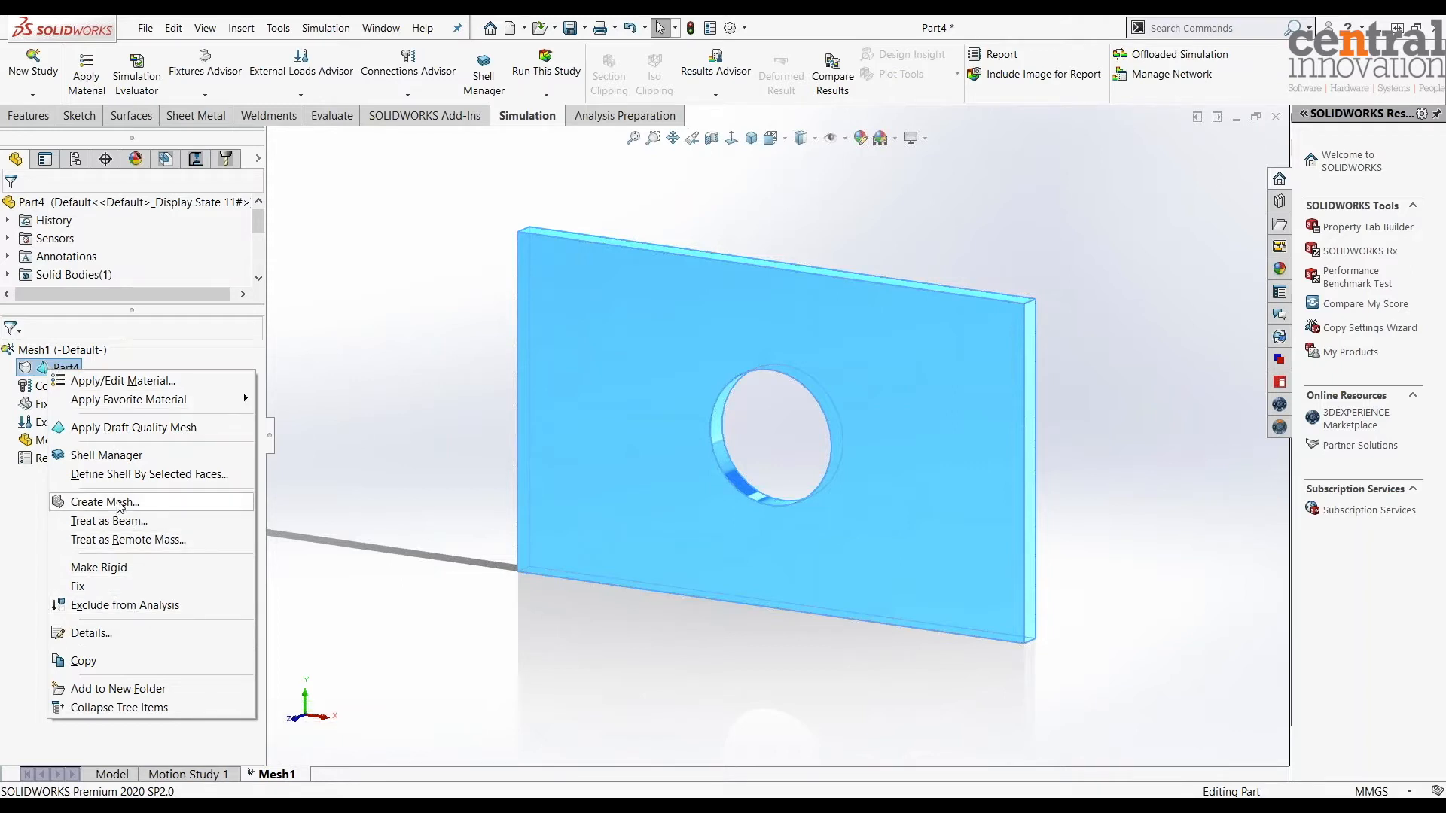
left_click(137, 382)
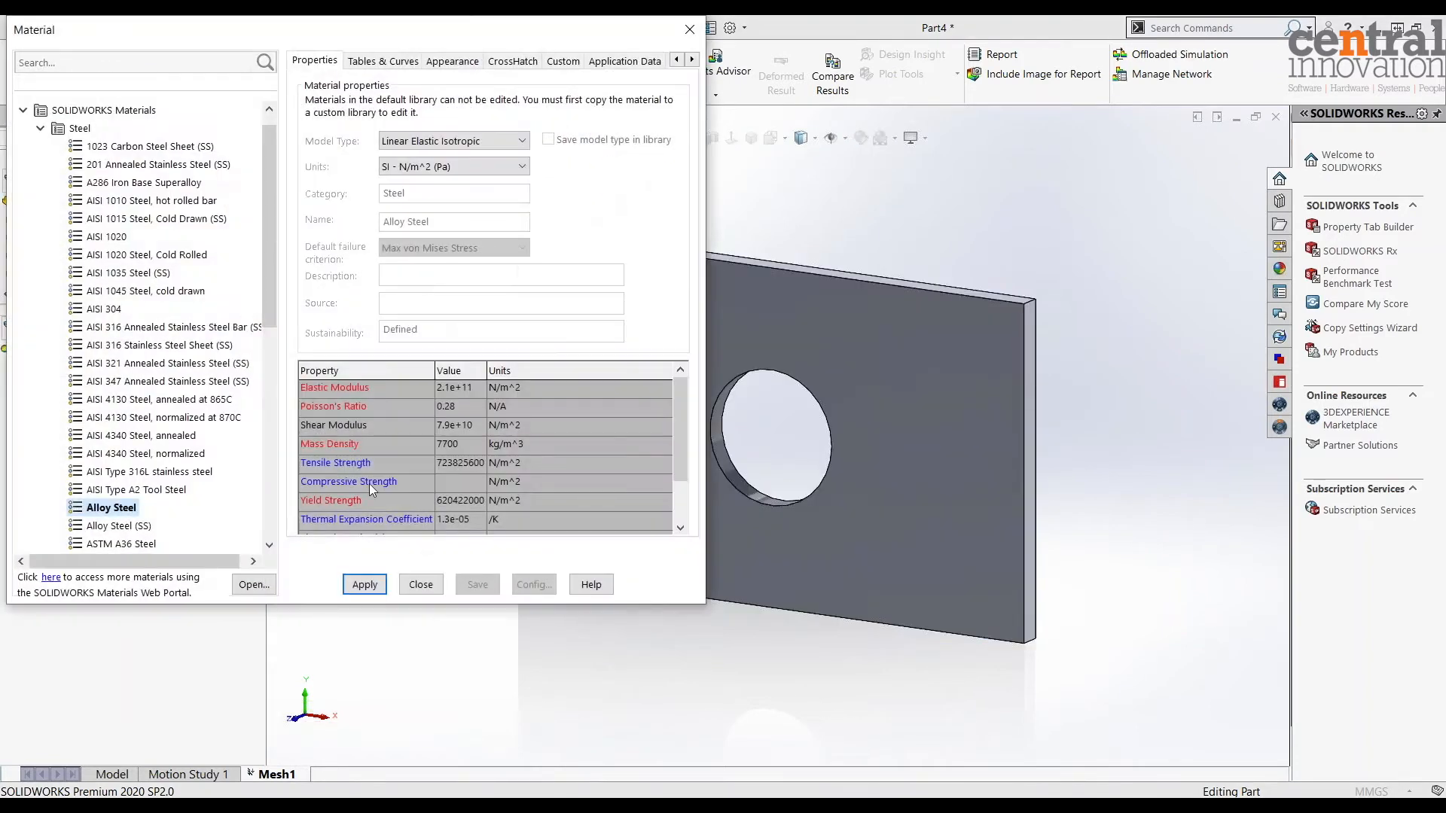
left_click(104, 238)
left_click(365, 585)
left_click(421, 586)
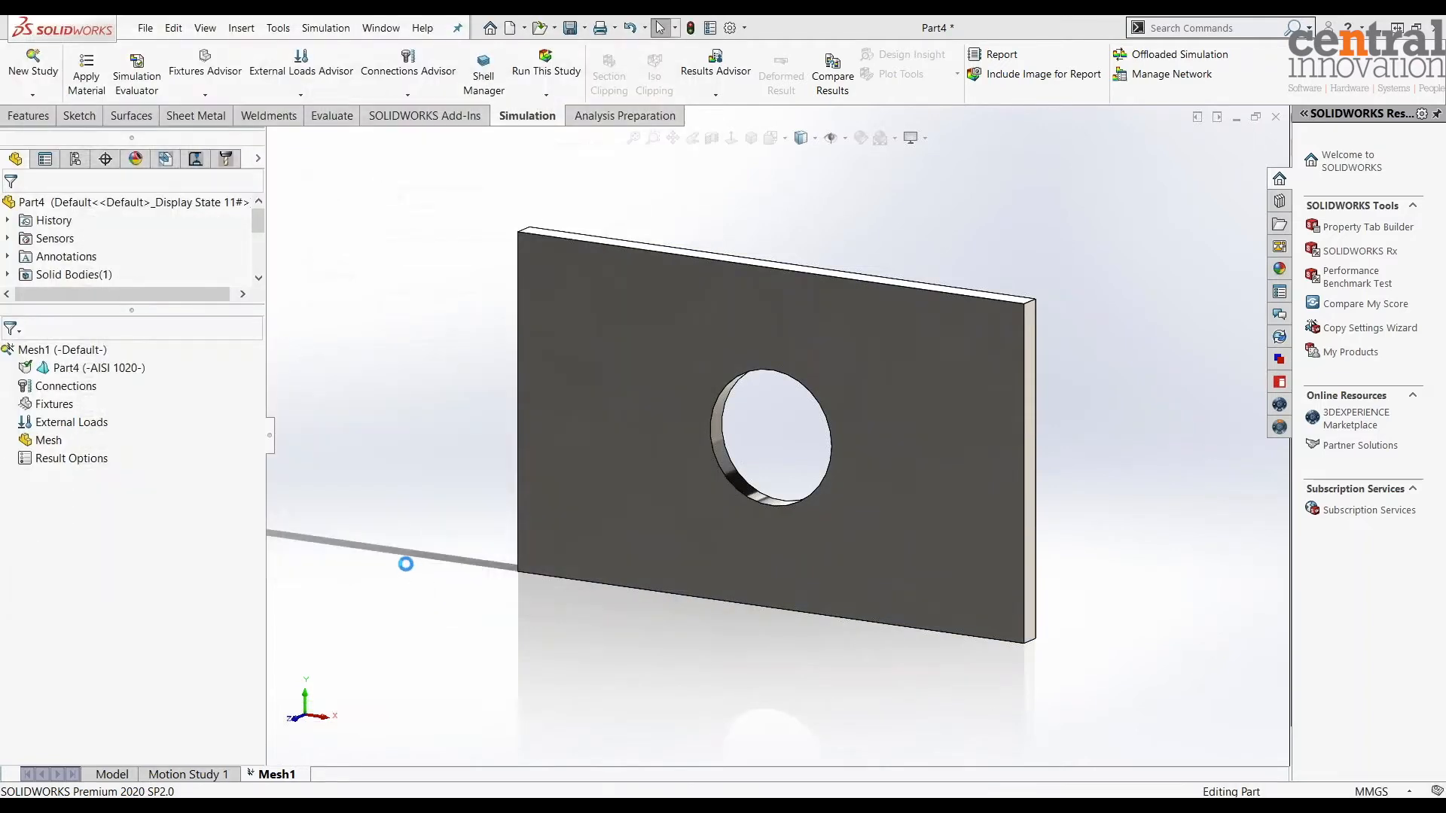
- Apply a Fixed Geometry fixture to one narrow vertical end face of the plate
right_click(50, 406)
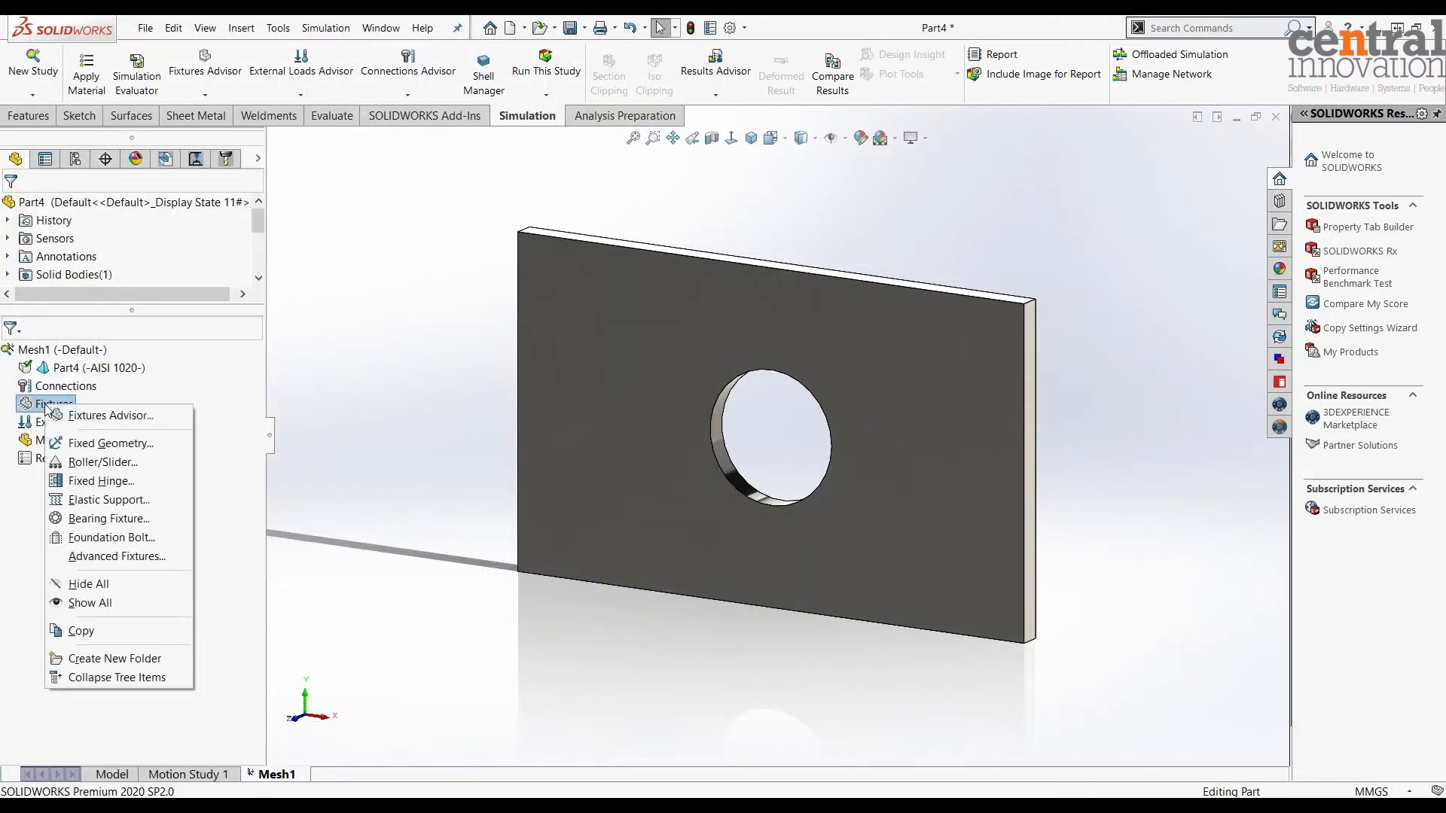
left_click(84, 416)
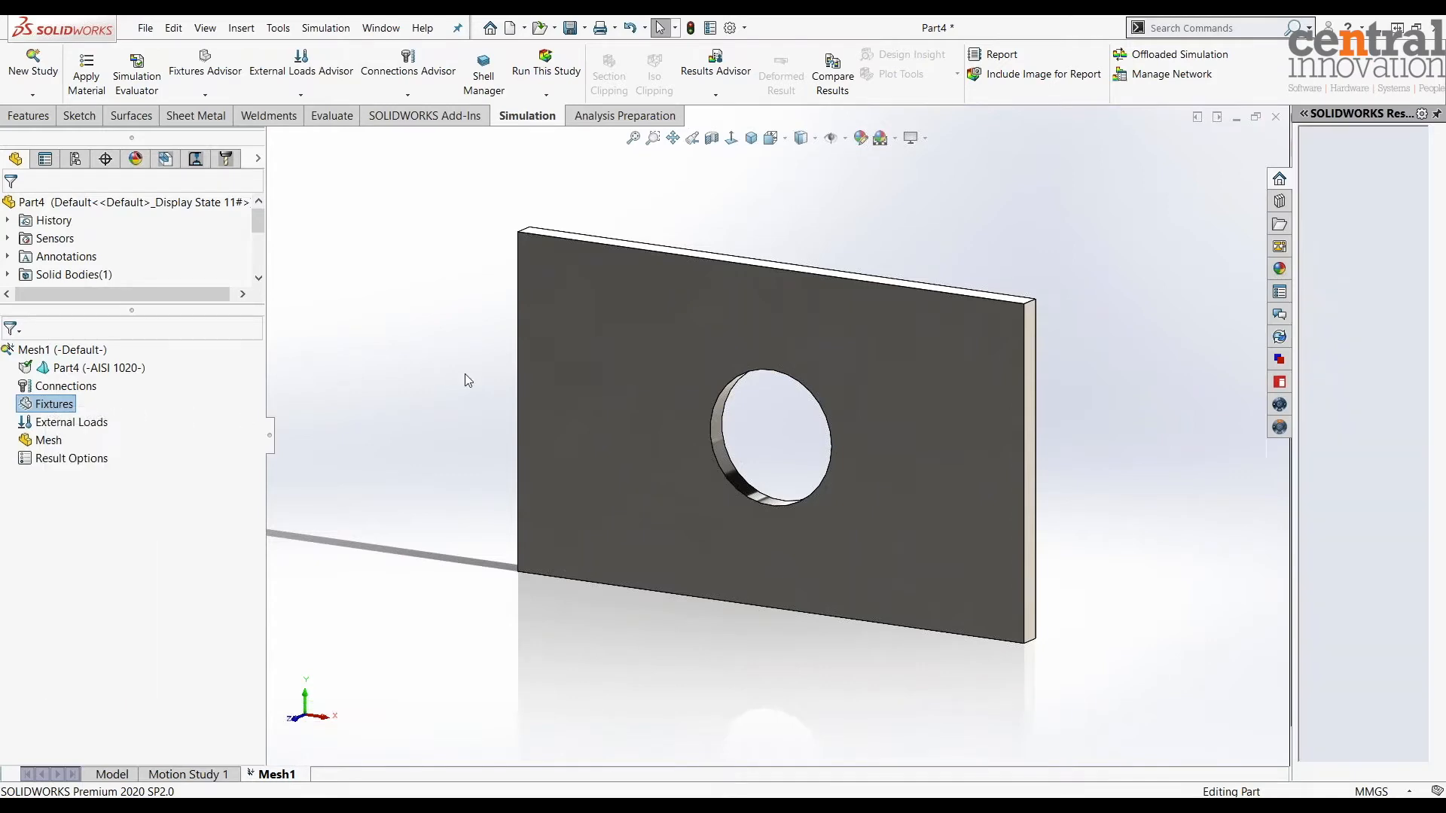
middle_click_drag(482, 384, 640, 431)
left_click(671, 432)
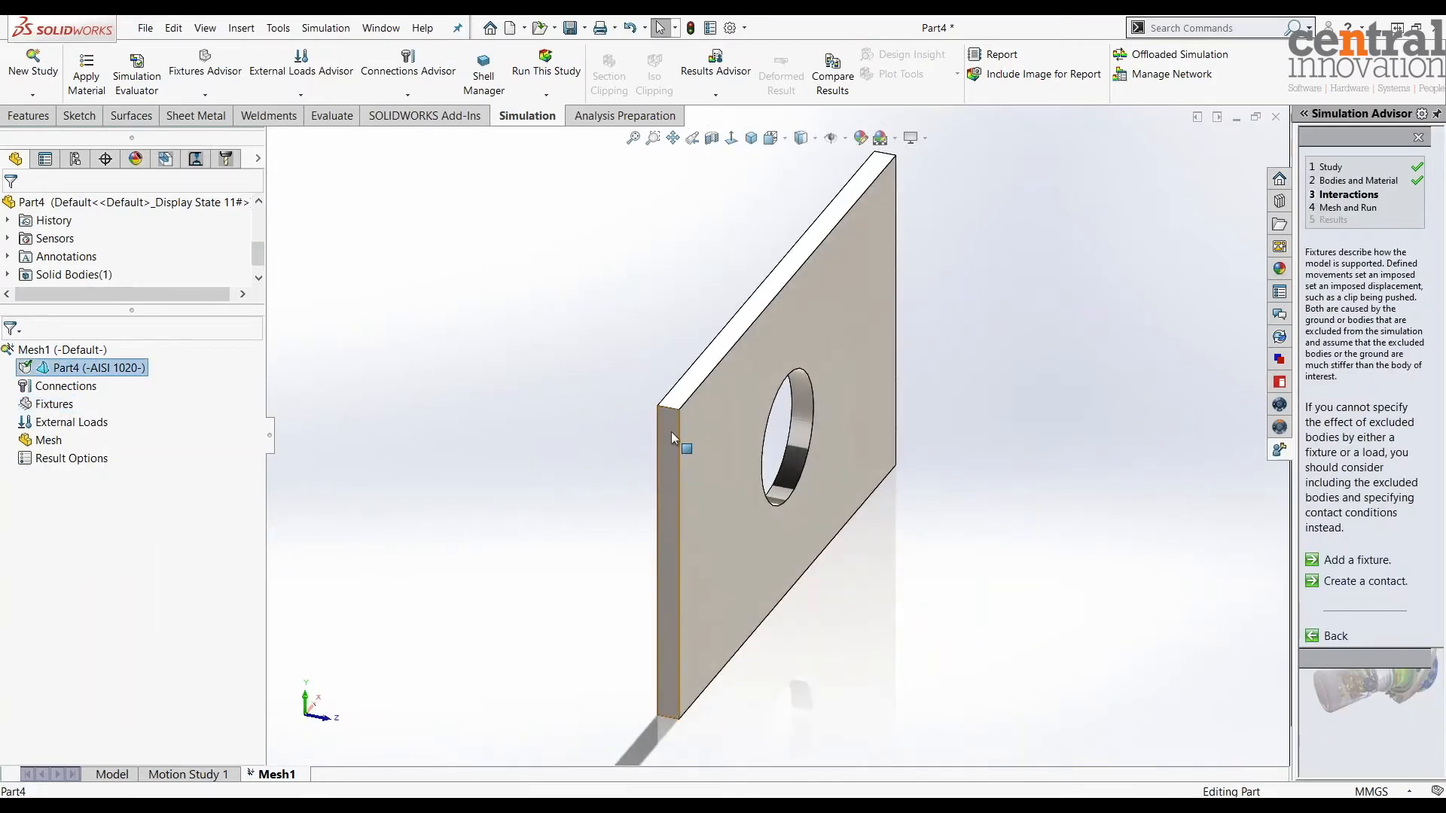
right_click(67, 407)
left_click(124, 448)
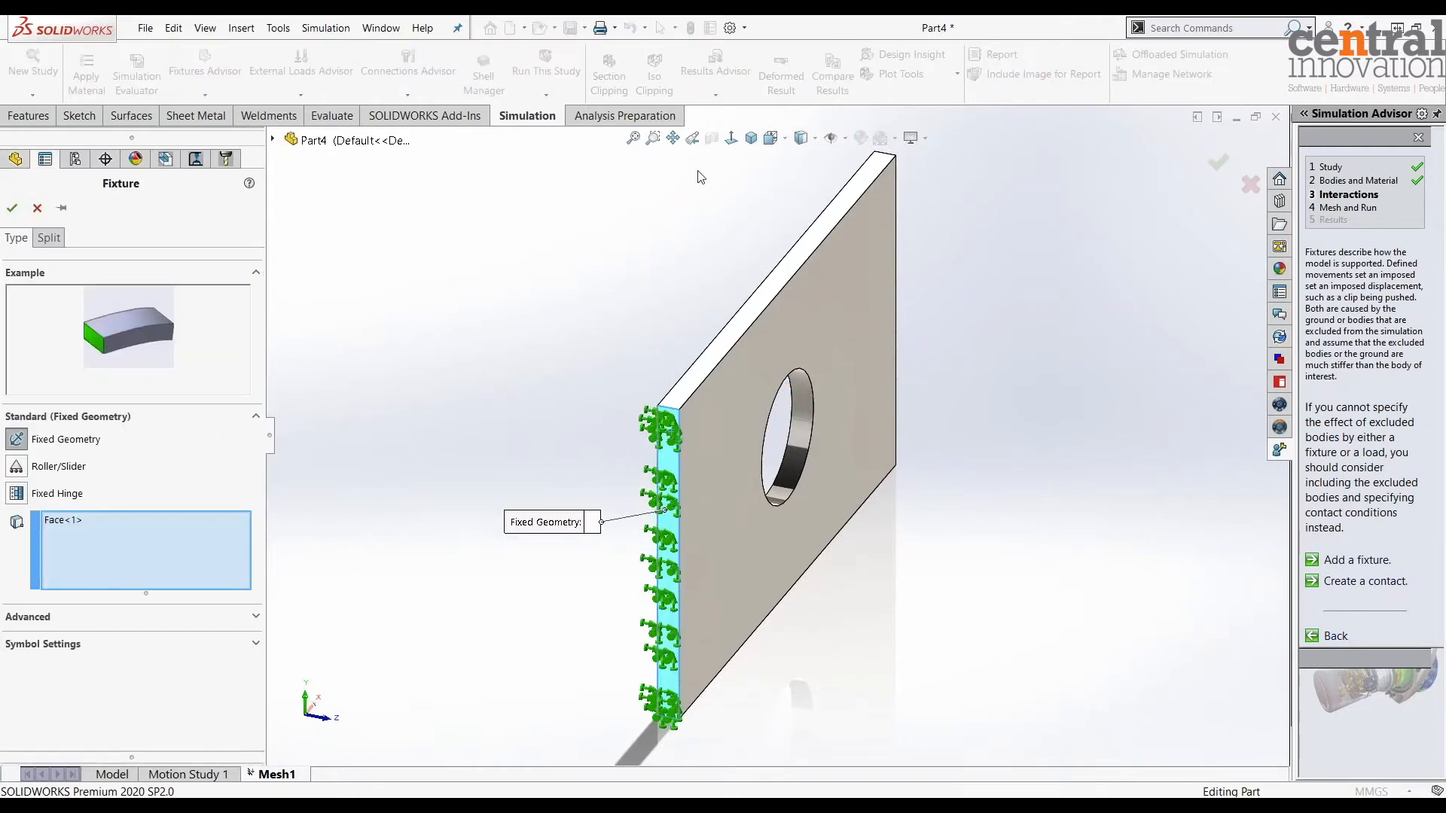
left_click(12, 208)
- Apply a 10e8 N normal force with reversed direction to the end face opposite the fixture, pulling the plate outward
left_click(750, 138)
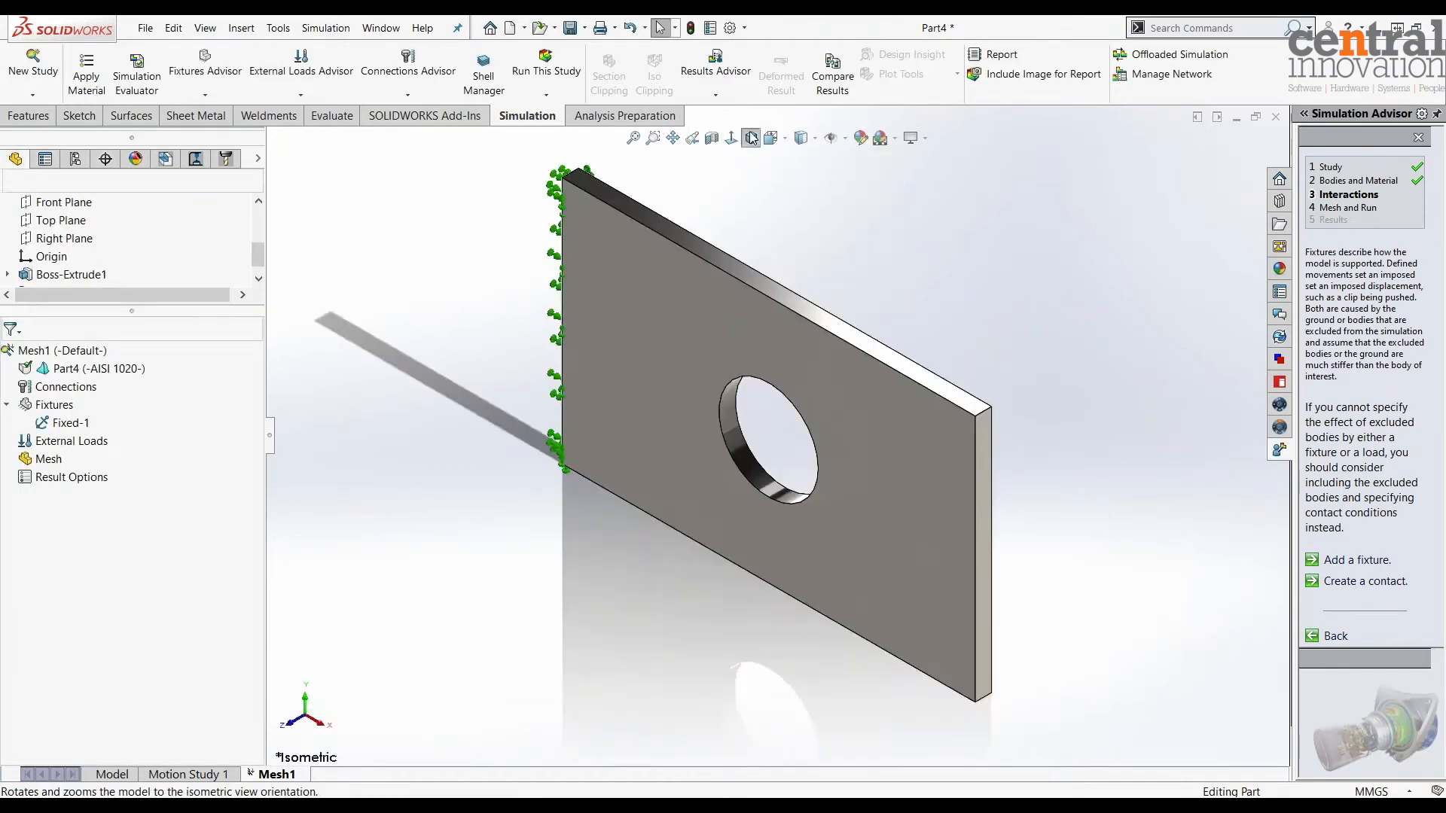
left_click(984, 449)
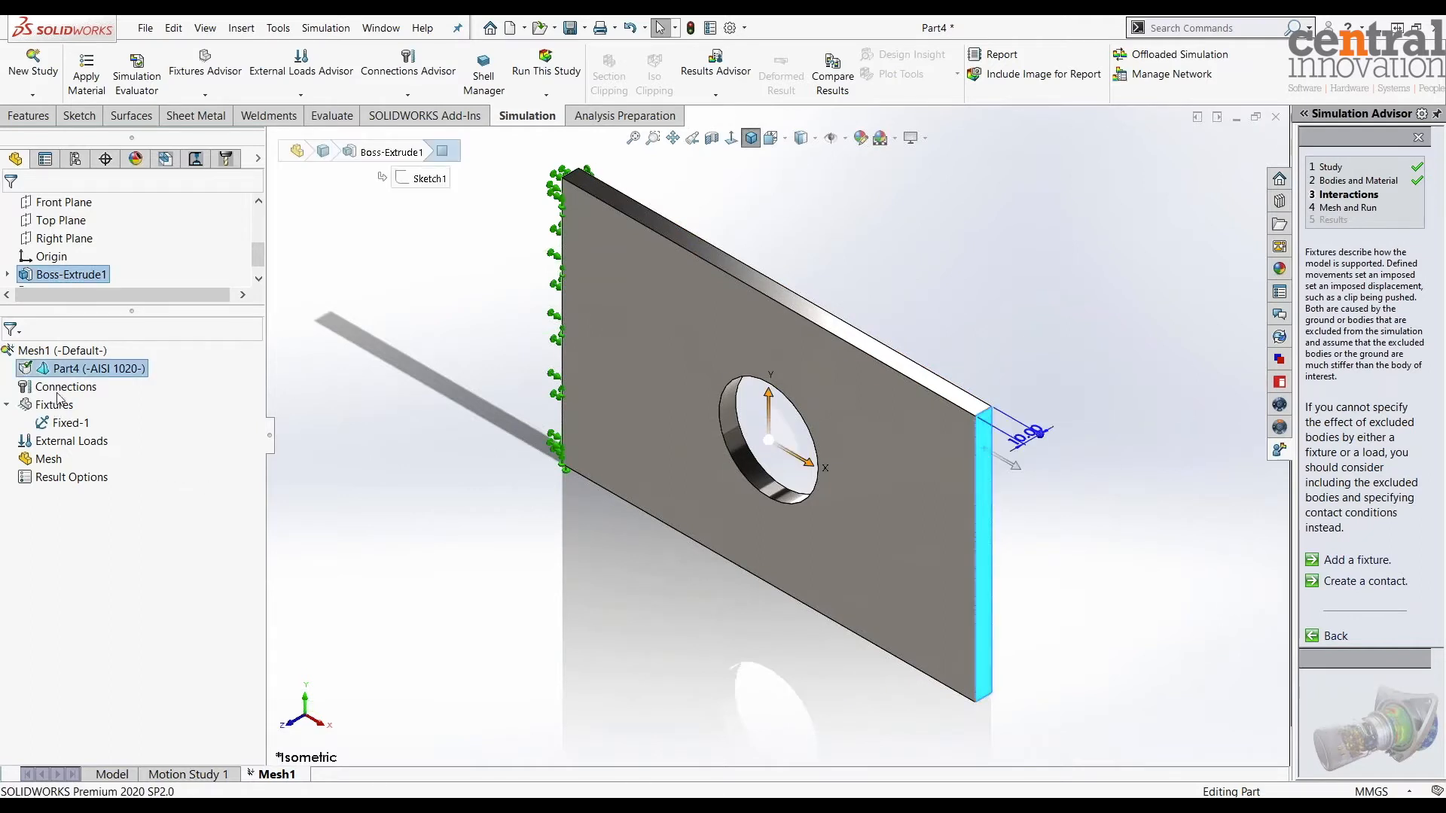
right_click(59, 443)
left_click(95, 81)
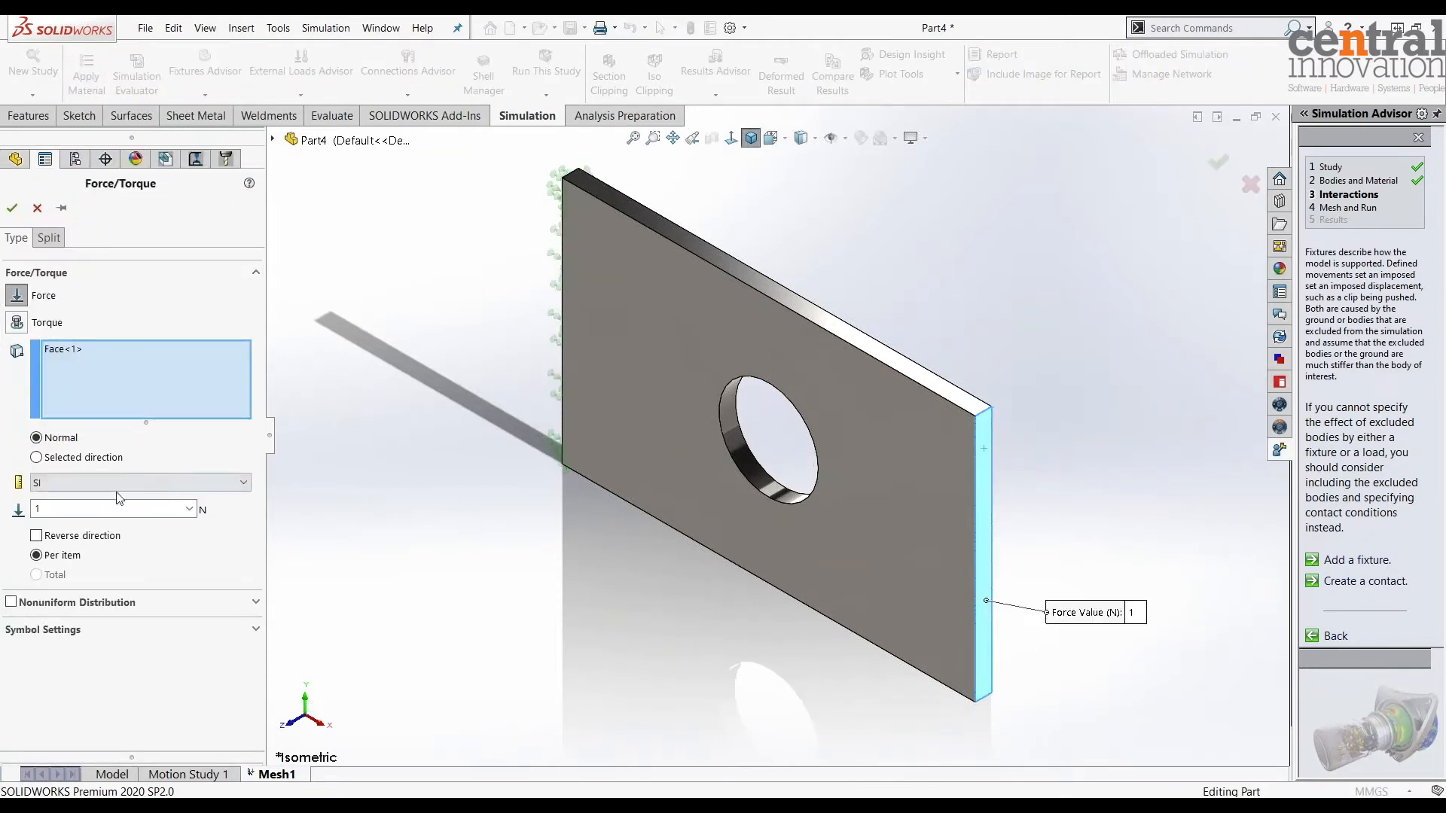
left_click(95, 506)
type("10e8")
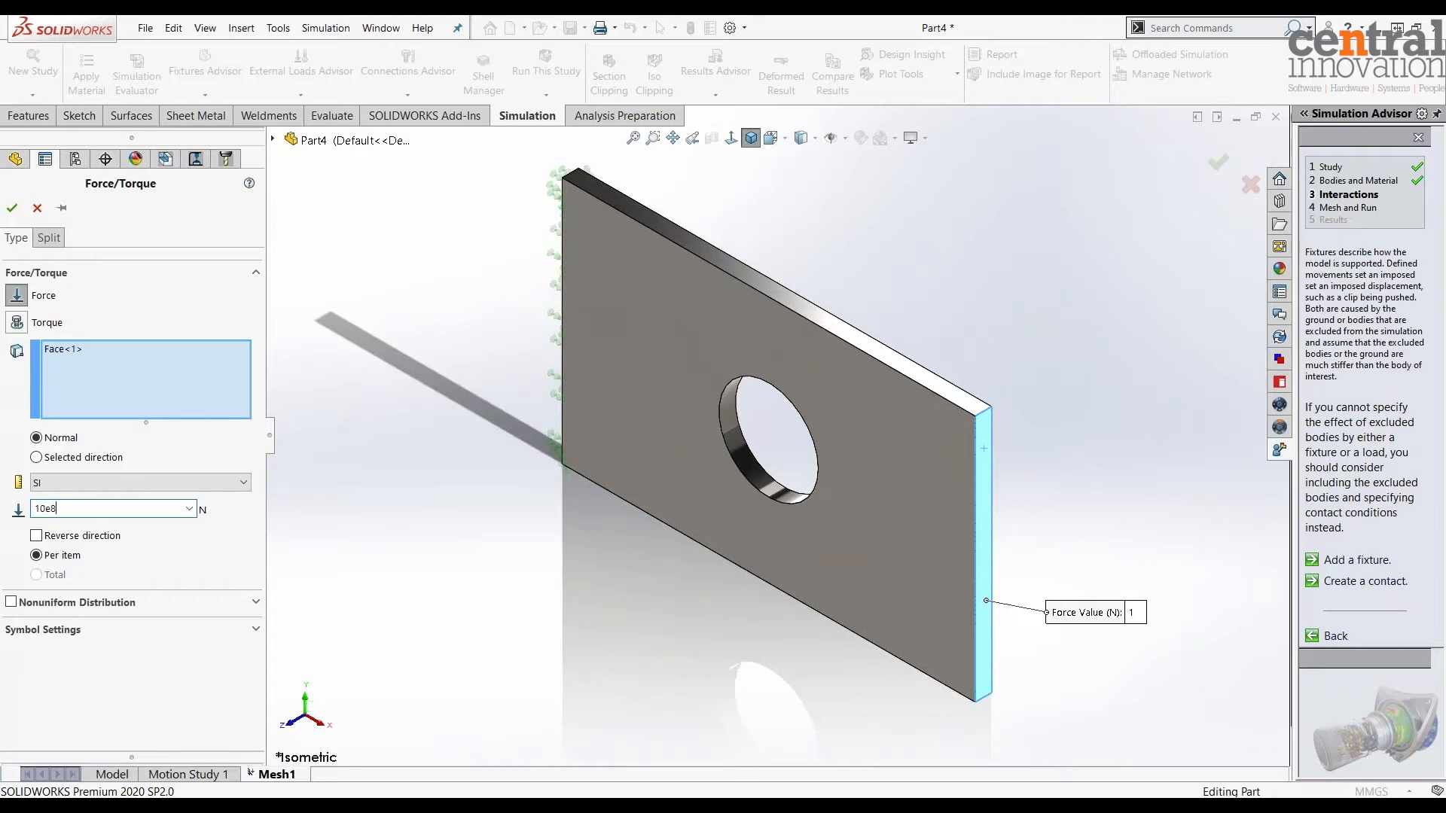
left_click(36, 536)
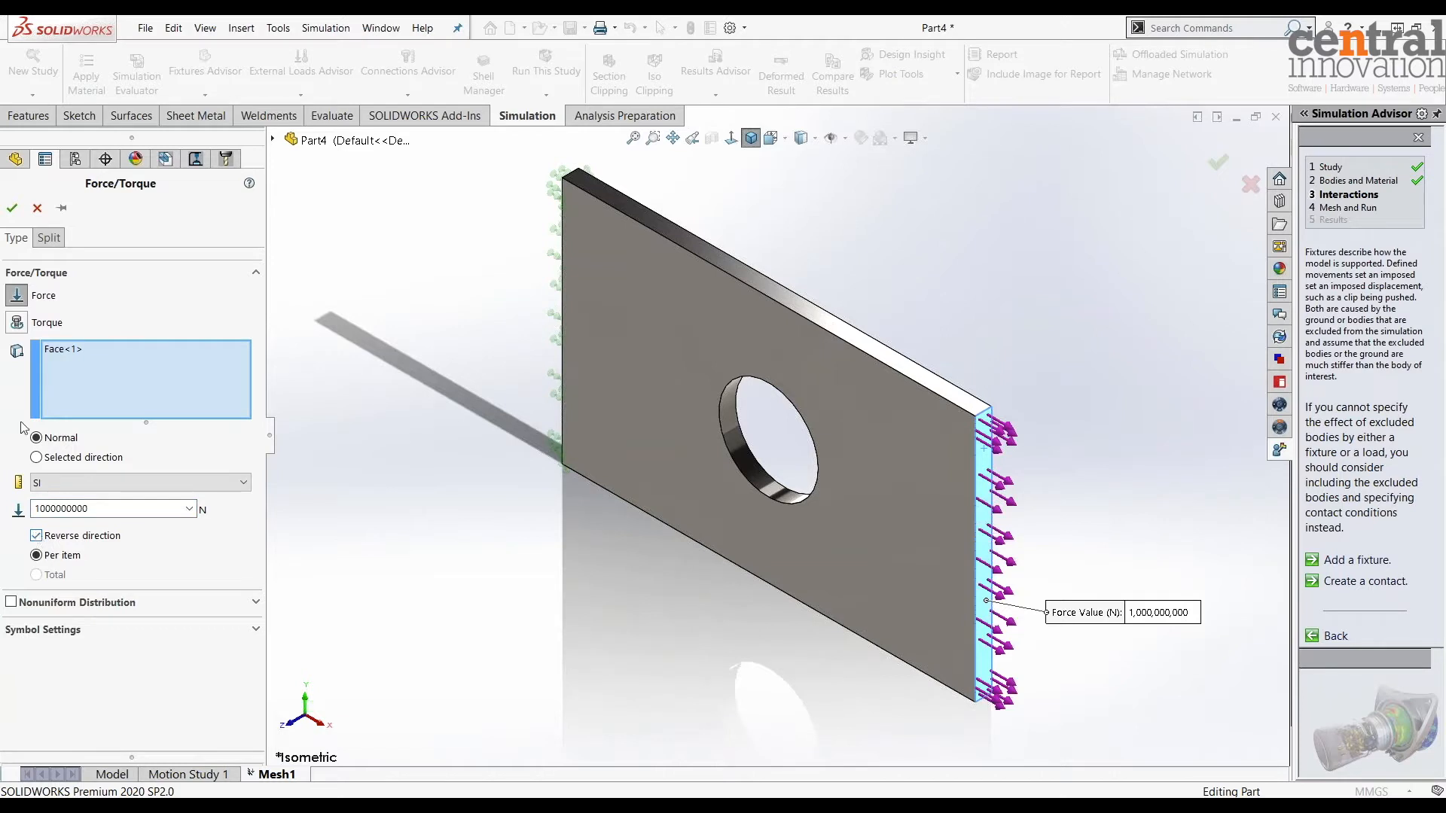
left_click(12, 209)
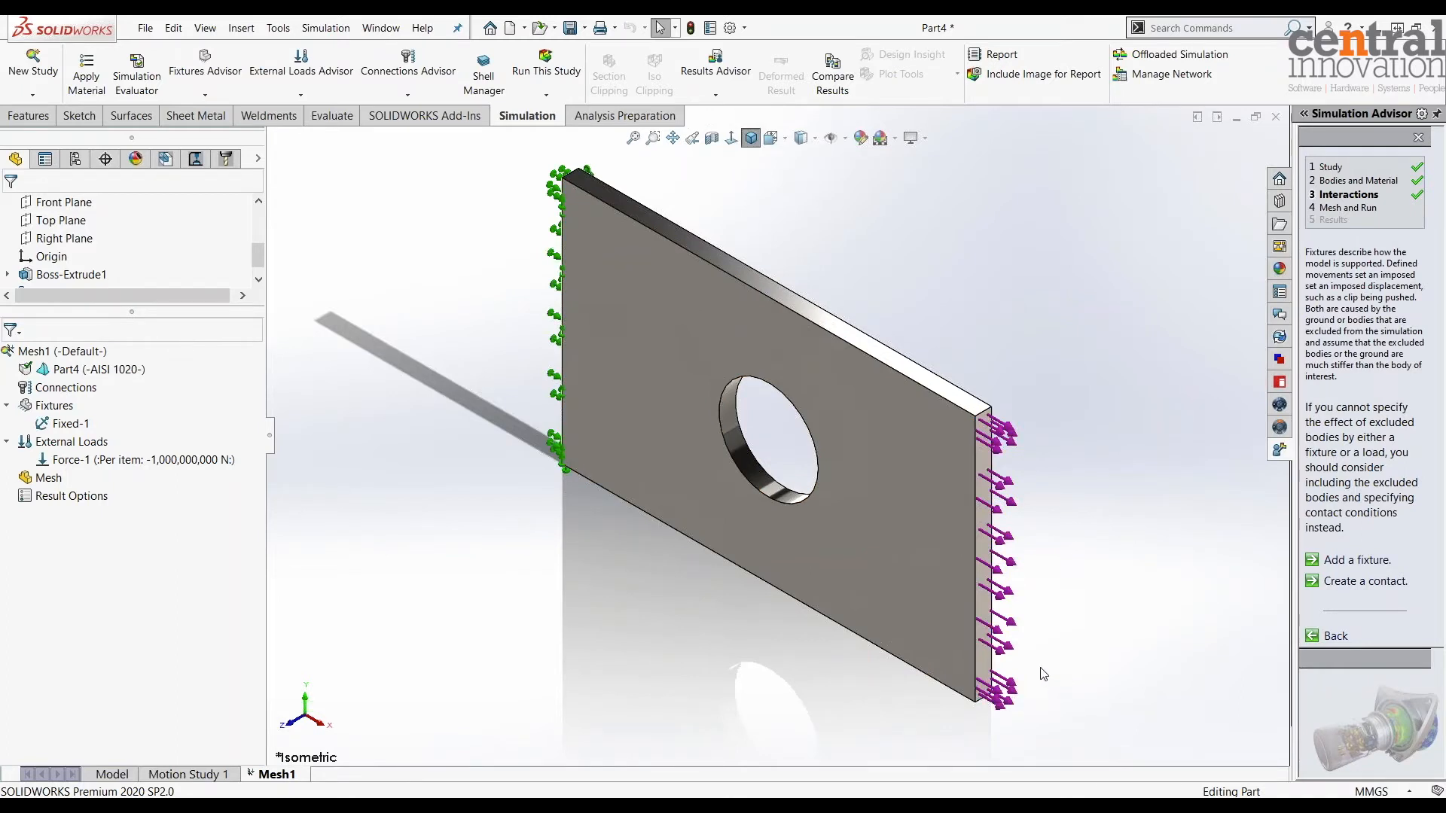
- Mesh the plate with mesh parameters enabled, using a standard mesh at the coarsest density with a 14.05423874 mm element size
key("z")
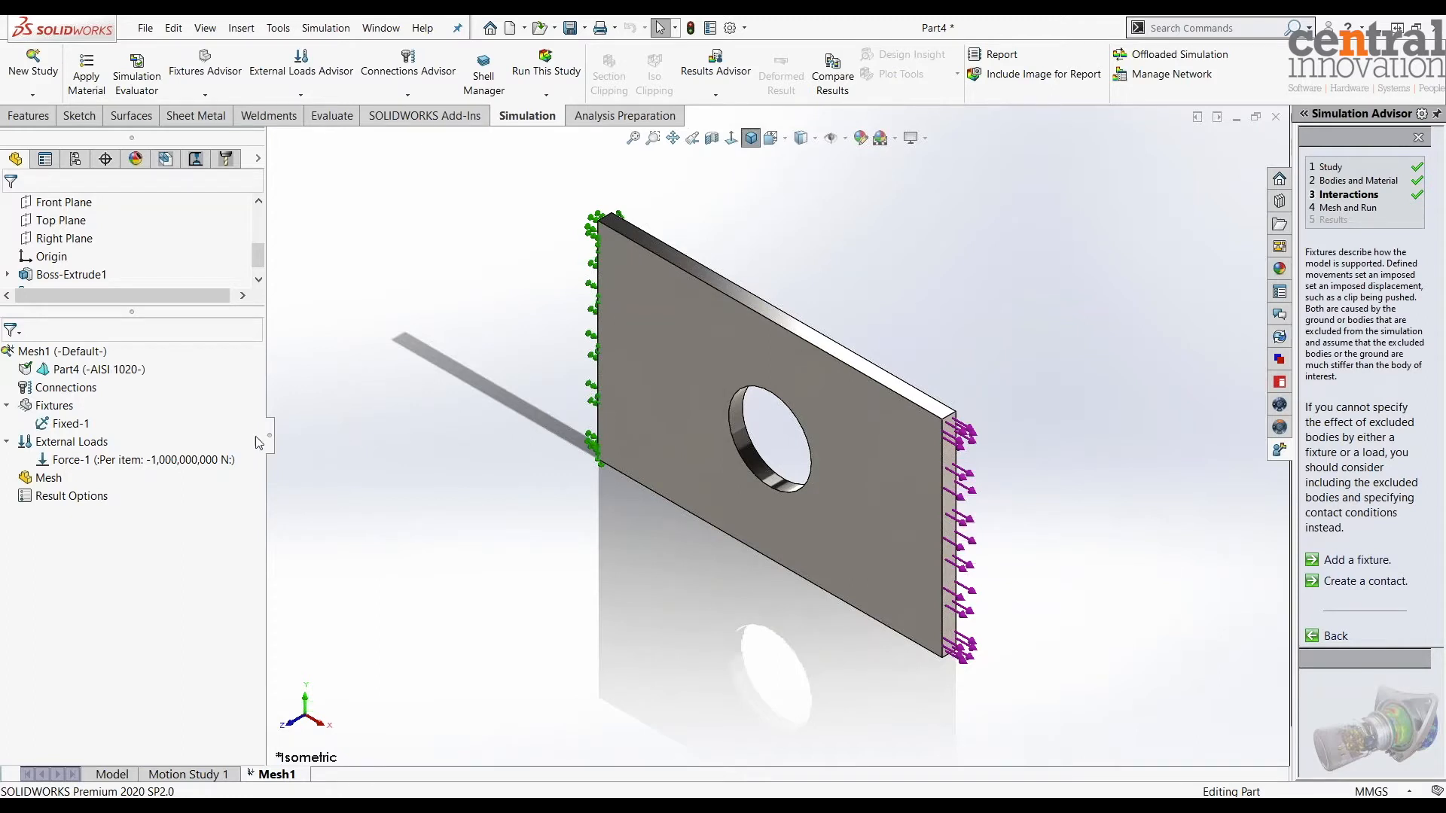
right_click(42, 482)
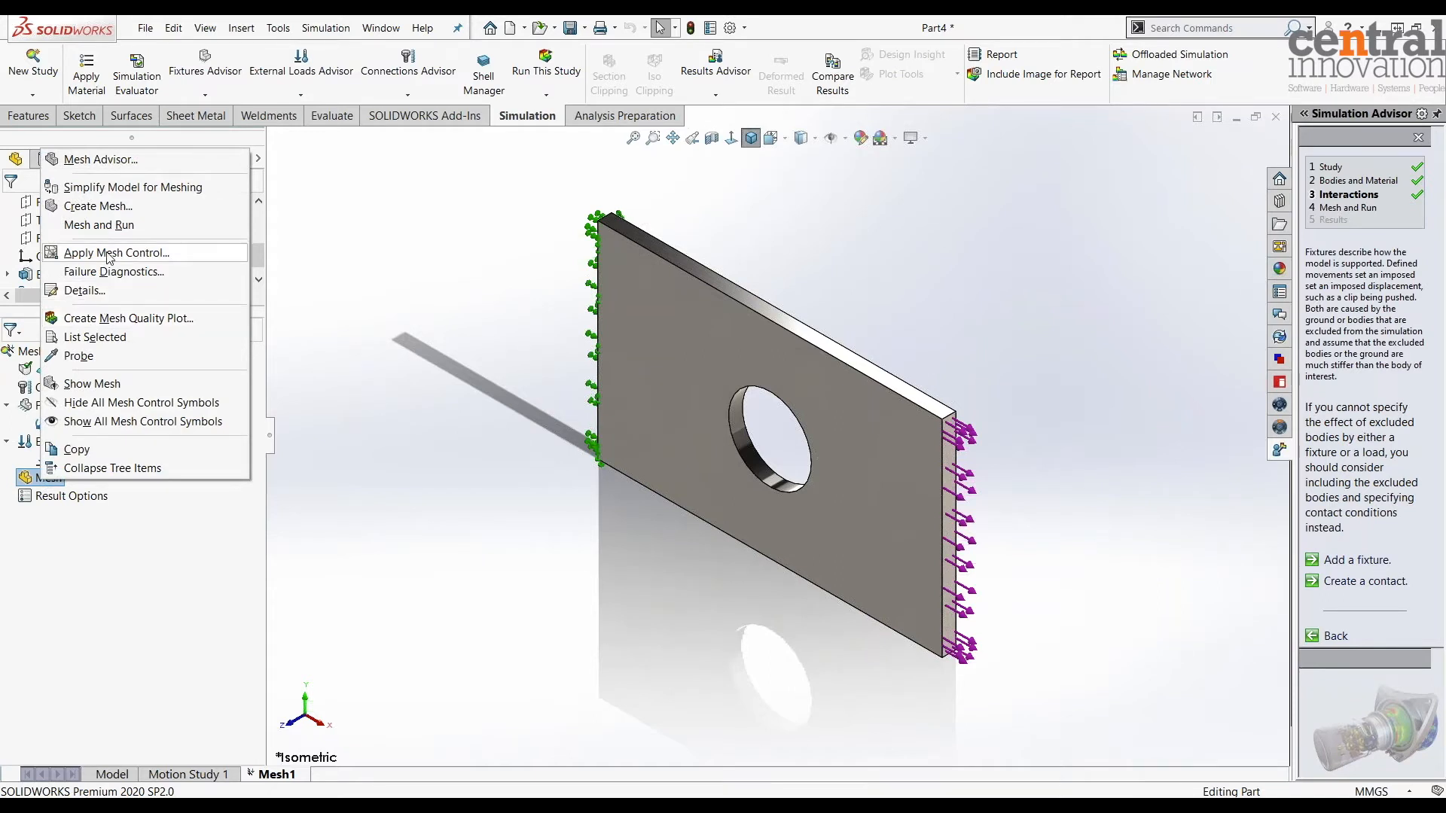
left_click(113, 207)
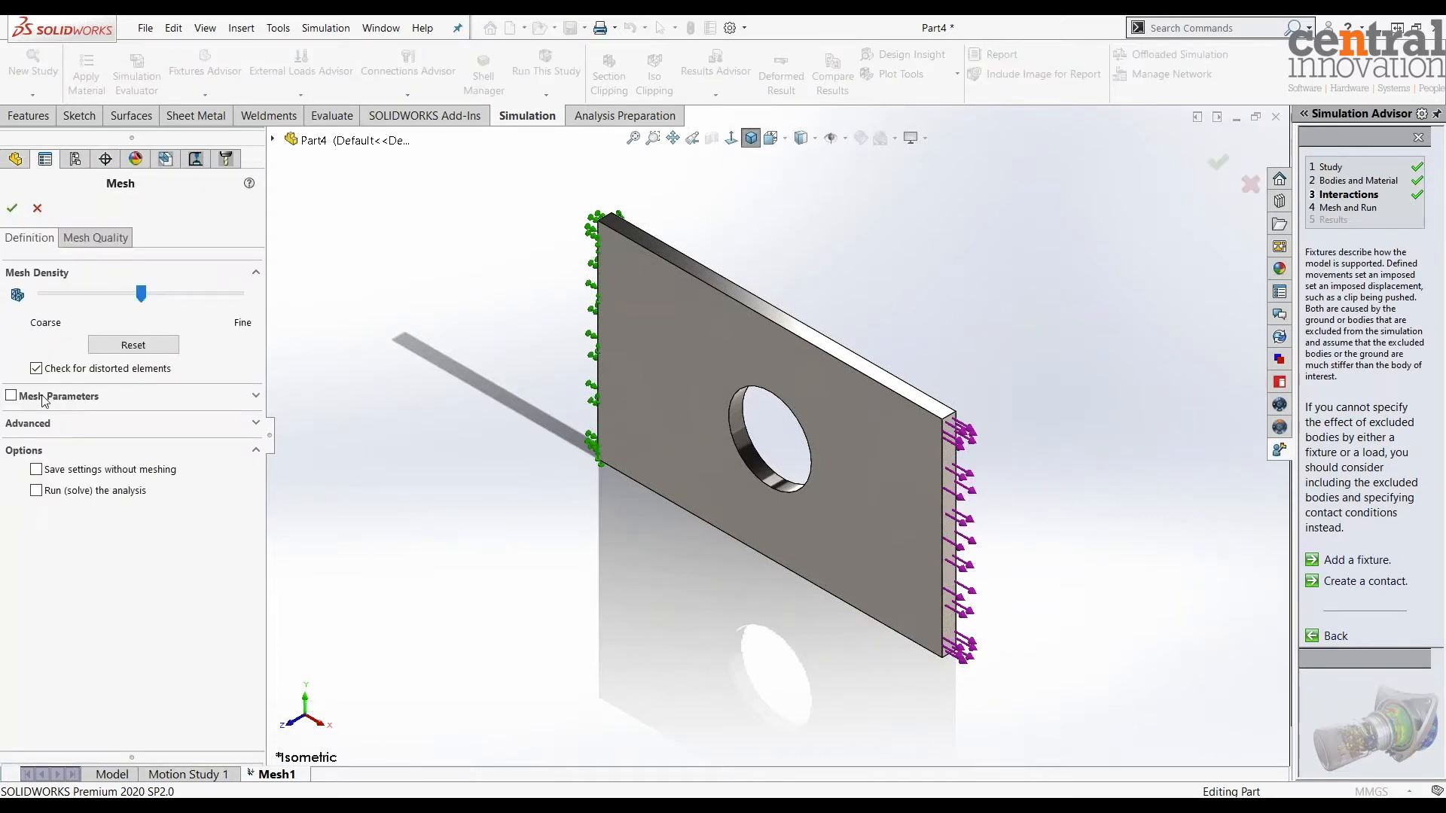
left_click(45, 397)
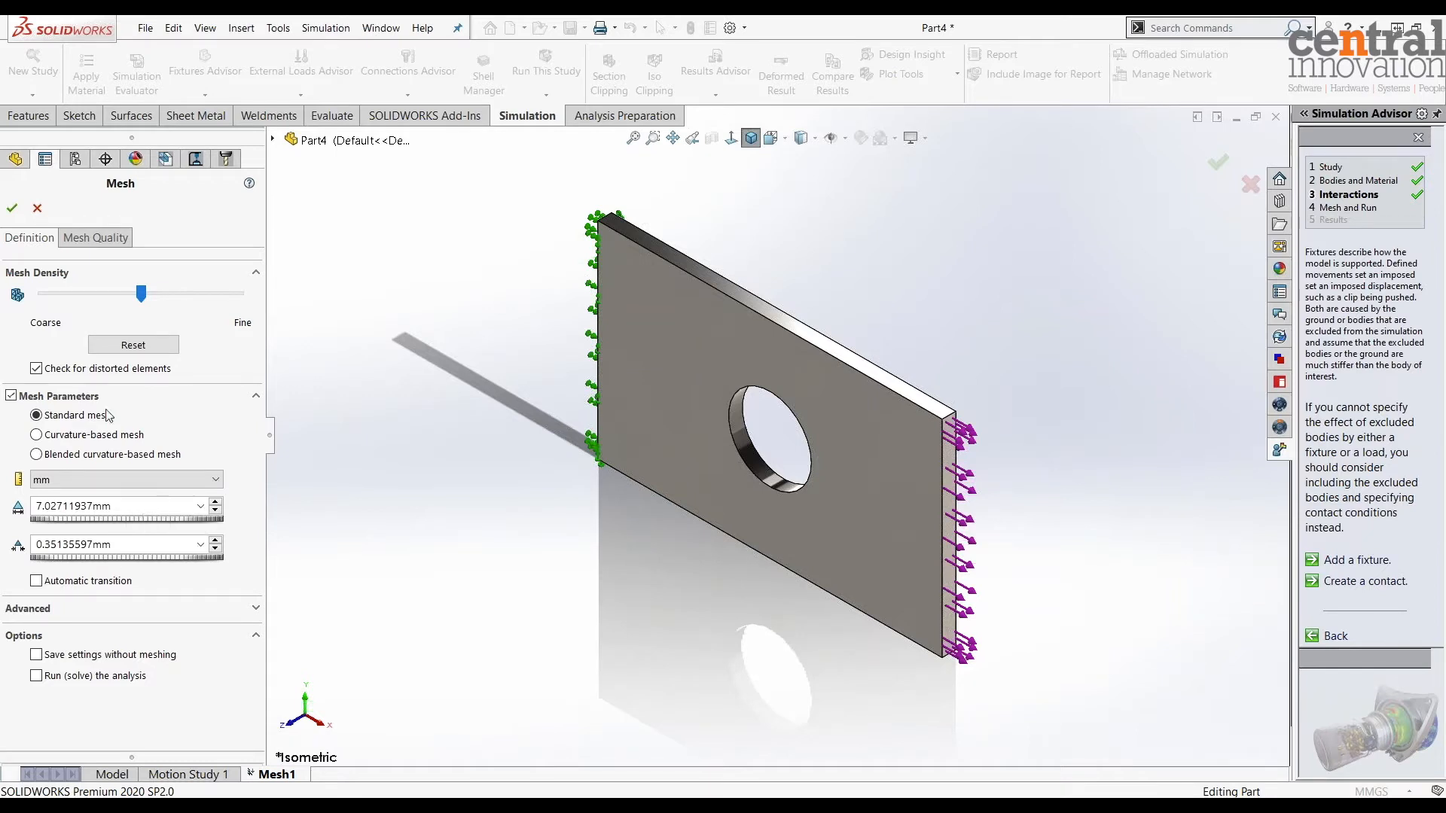
left_click_drag(143, 300, 43, 295)
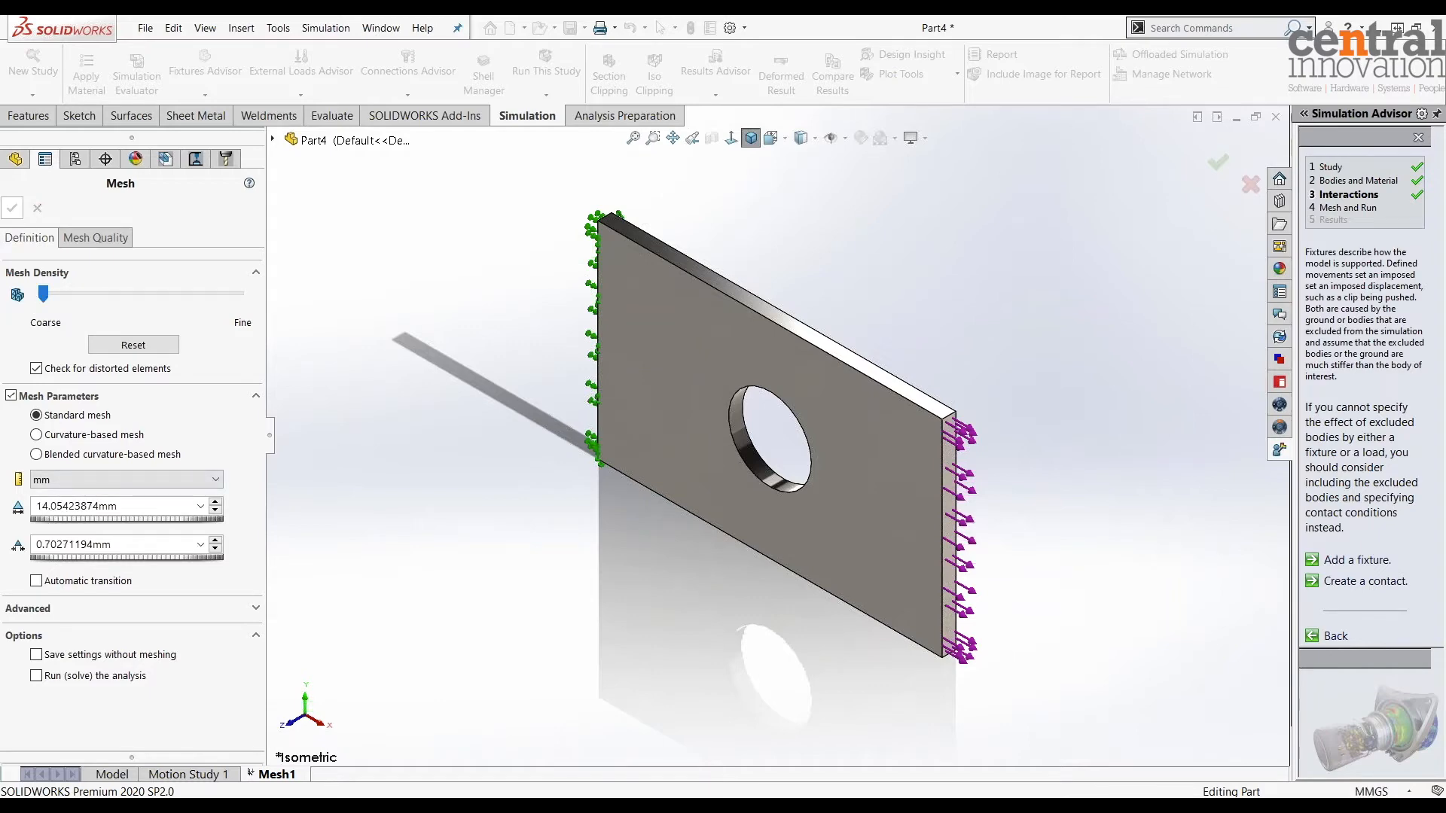
left_click(12, 208)
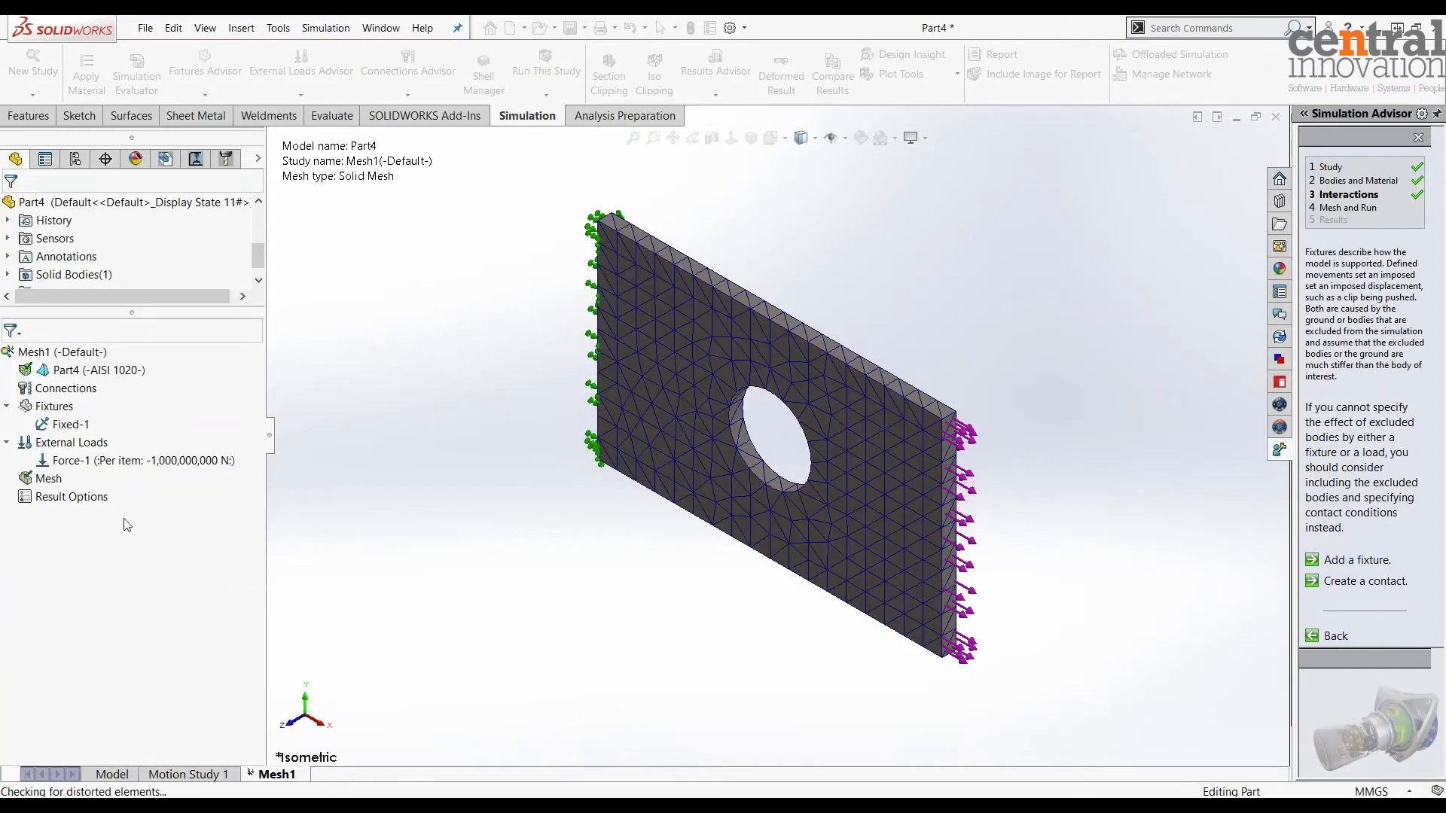
- Review the mesh details, including node and element counts and aspect ratios, and close the report
right_click(47, 480)
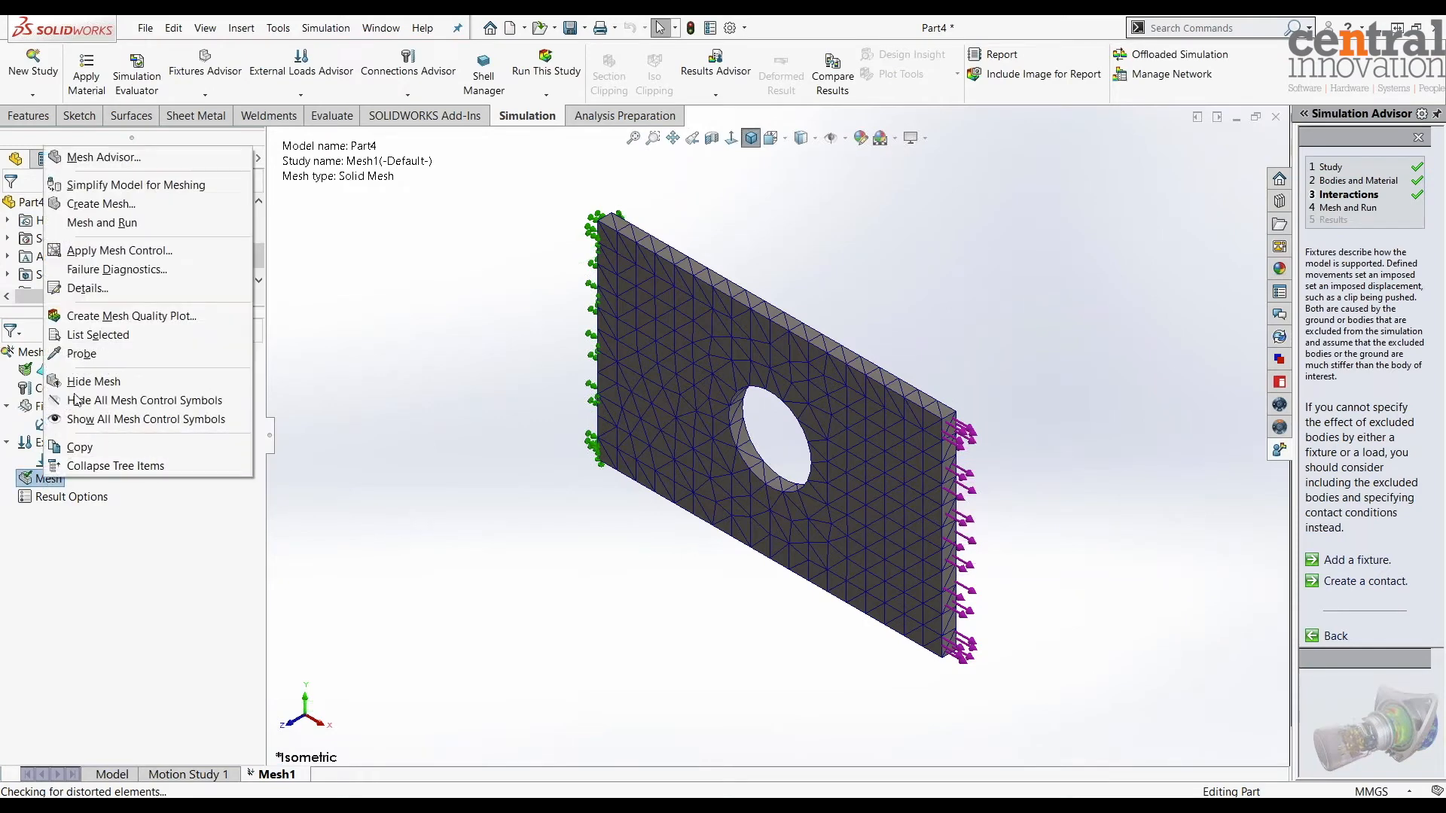
left_click(87, 288)
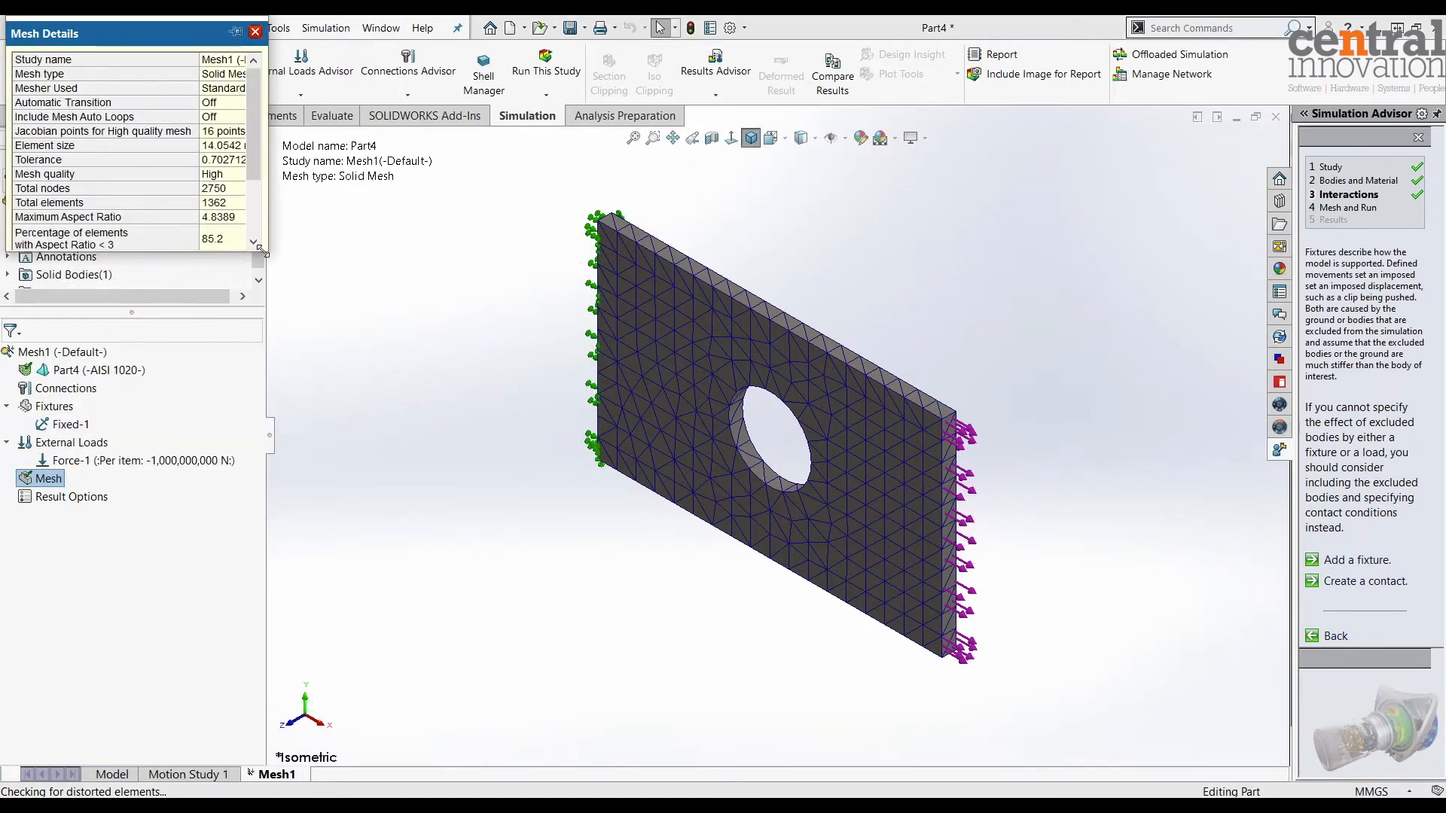
left_click_drag(269, 257, 531, 428)
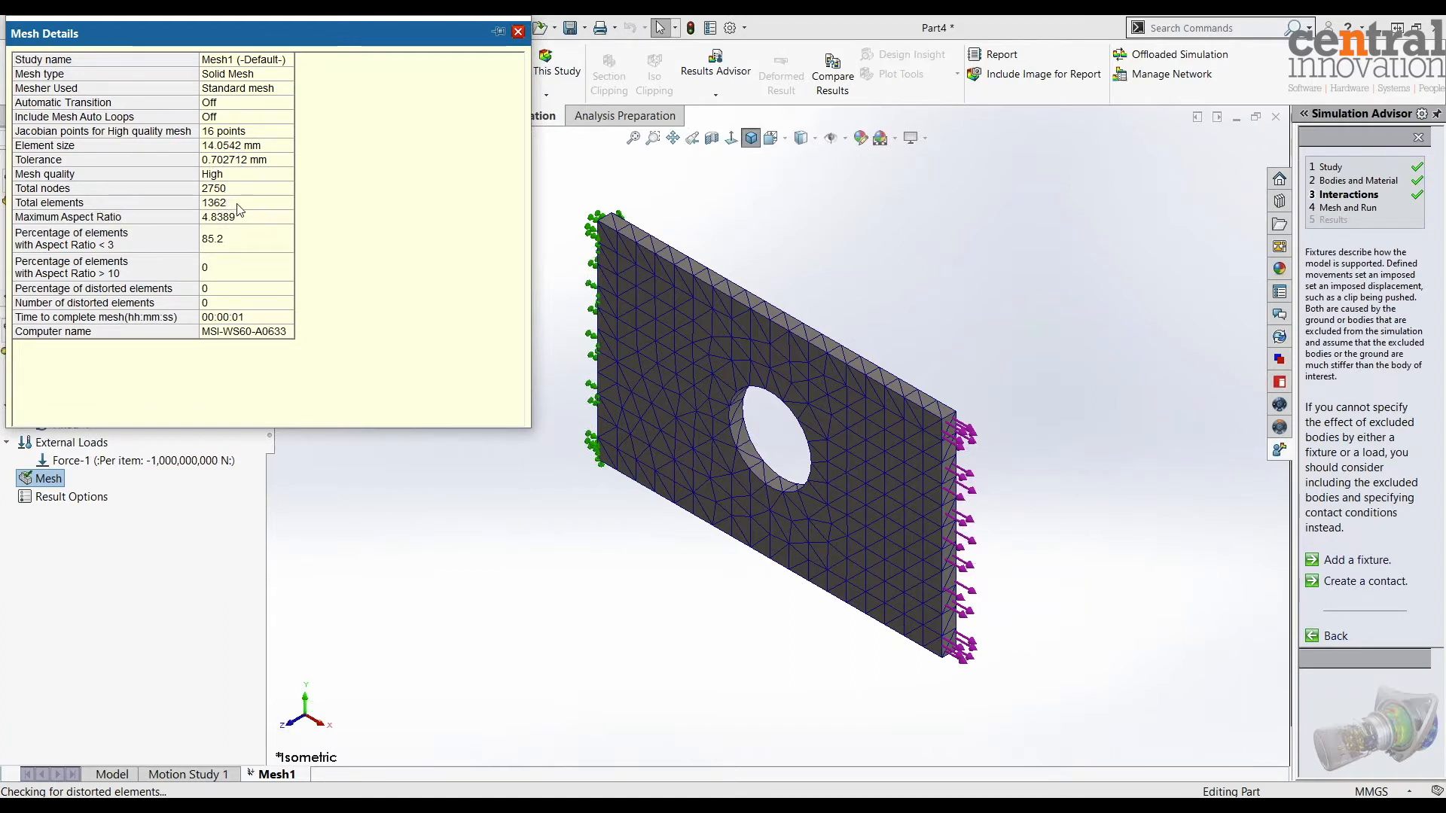
left_click(520, 33)
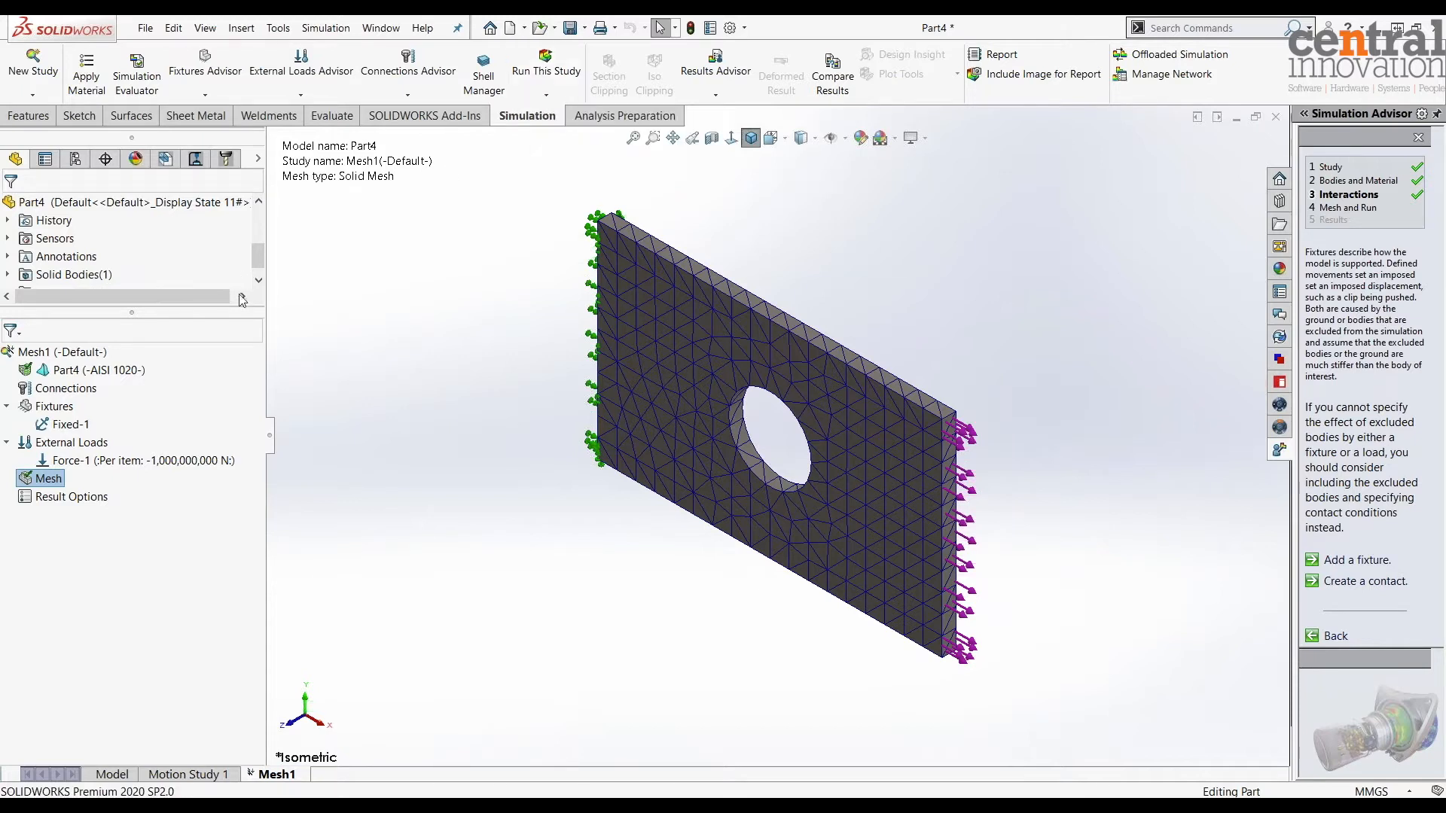
- Run the Mesh1 study and expand Folder1 in the feature tree to list its reference points
left_click_drag(232, 313, 234, 498)
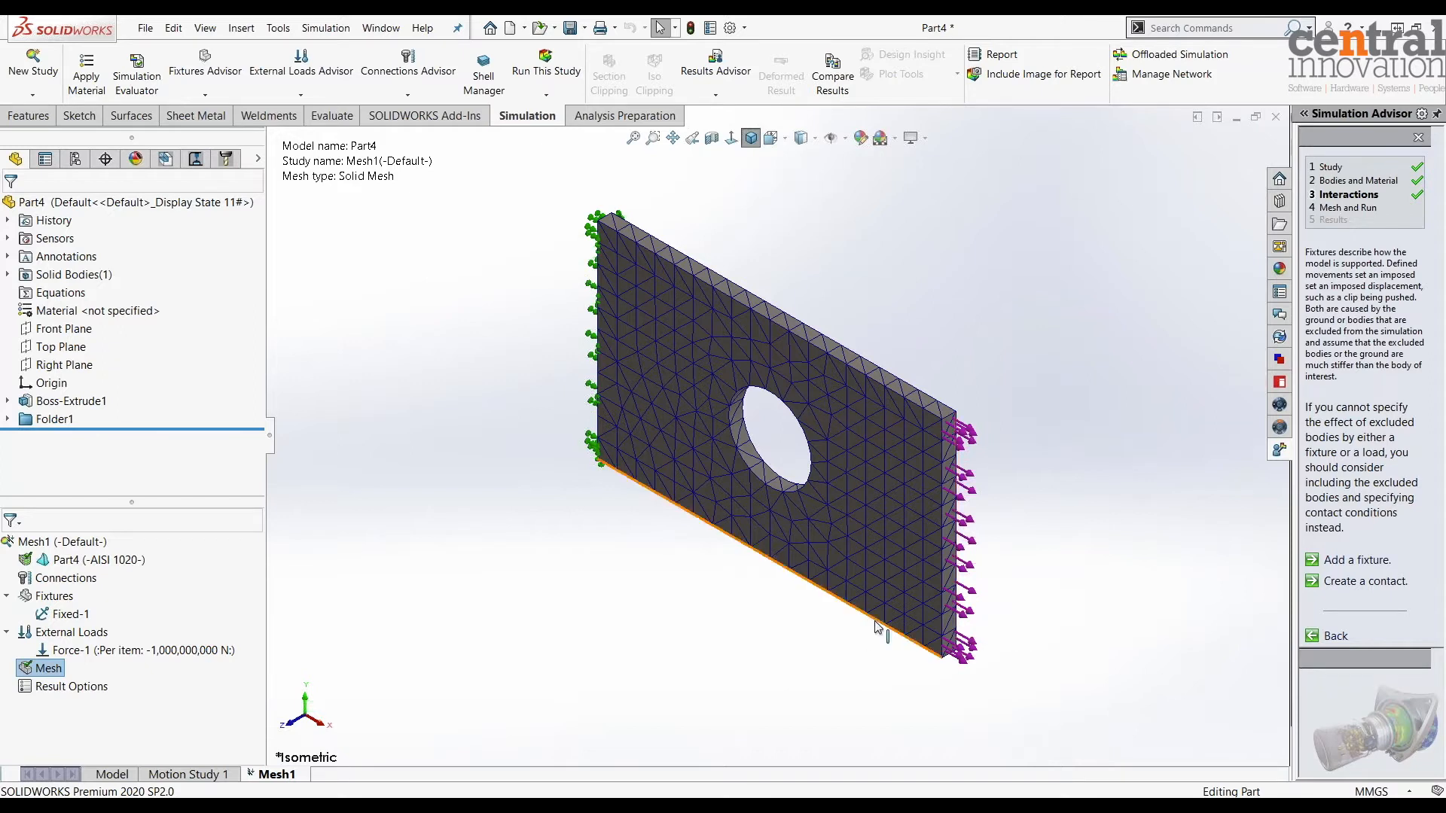
left_click(540, 93)
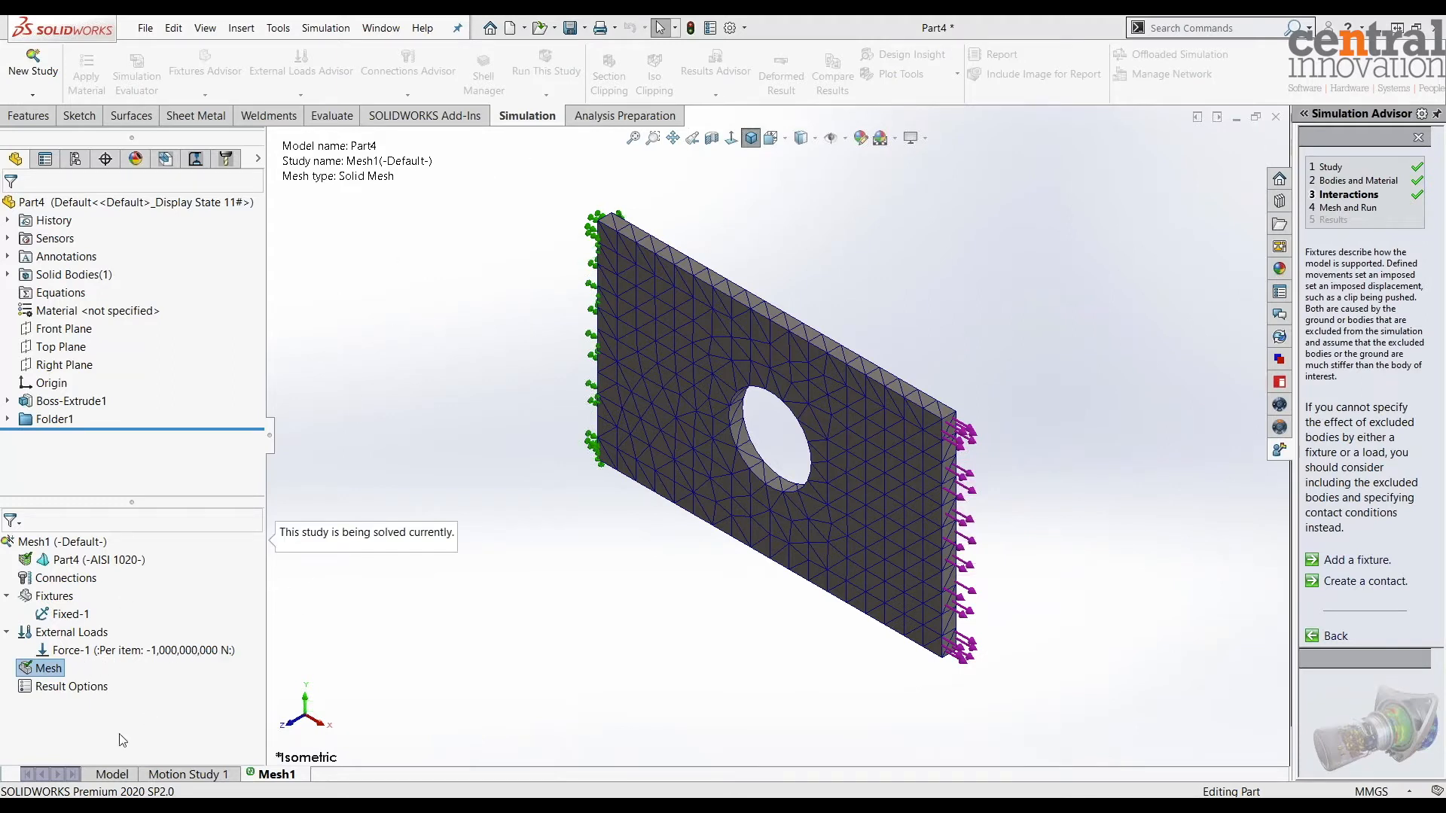
left_click(54, 685)
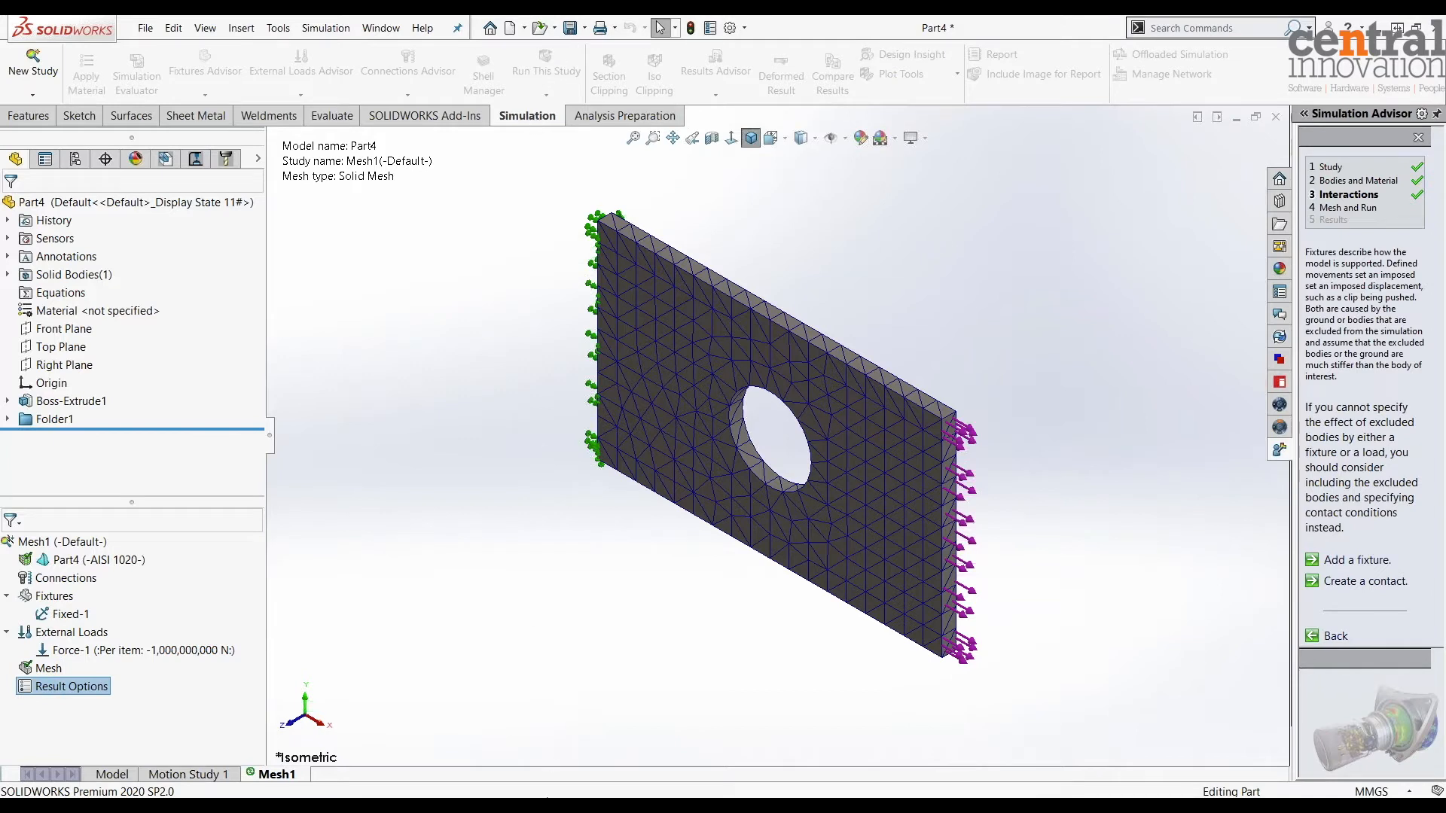
left_click(497, 806)
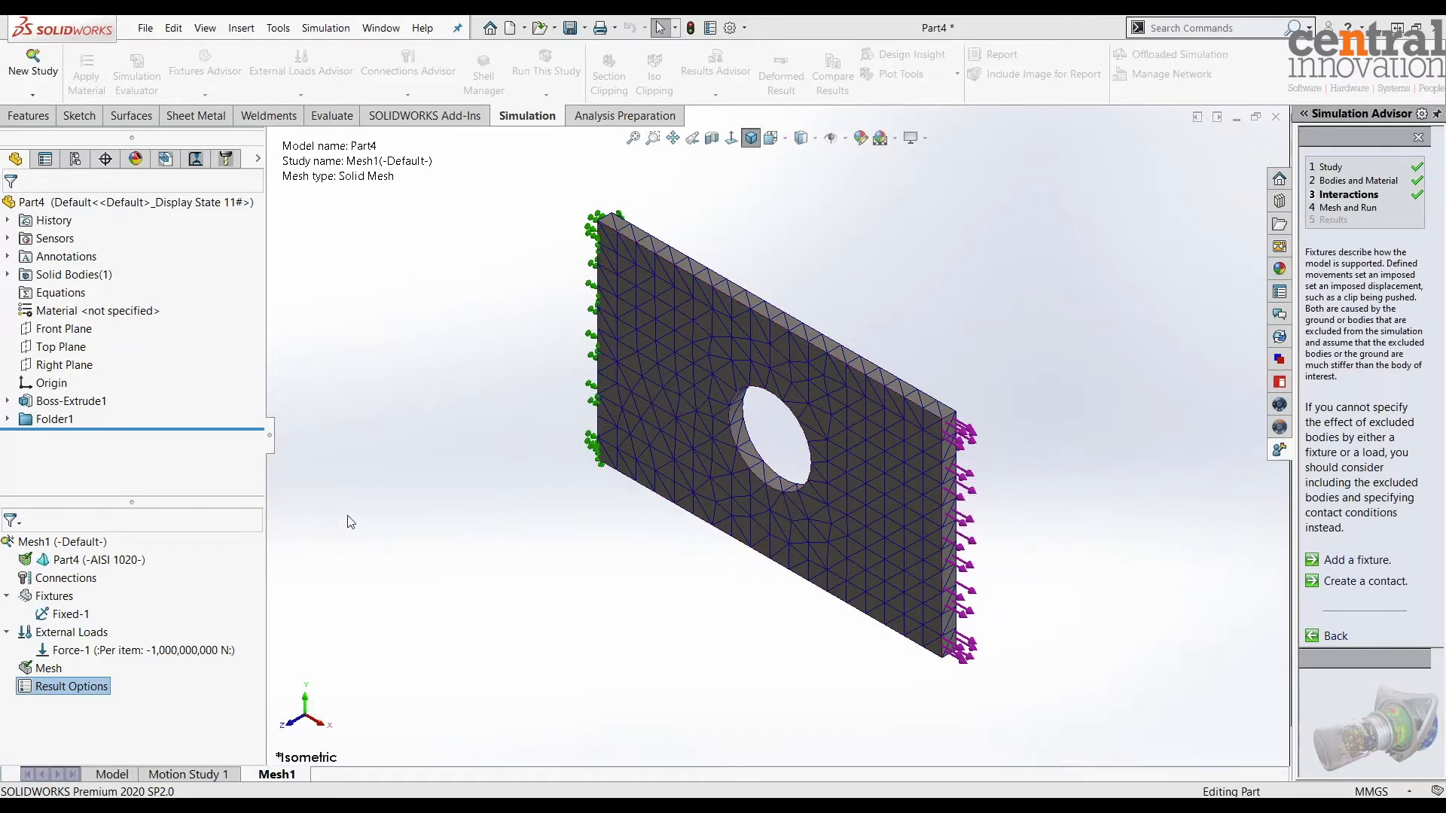
left_click(8, 419)
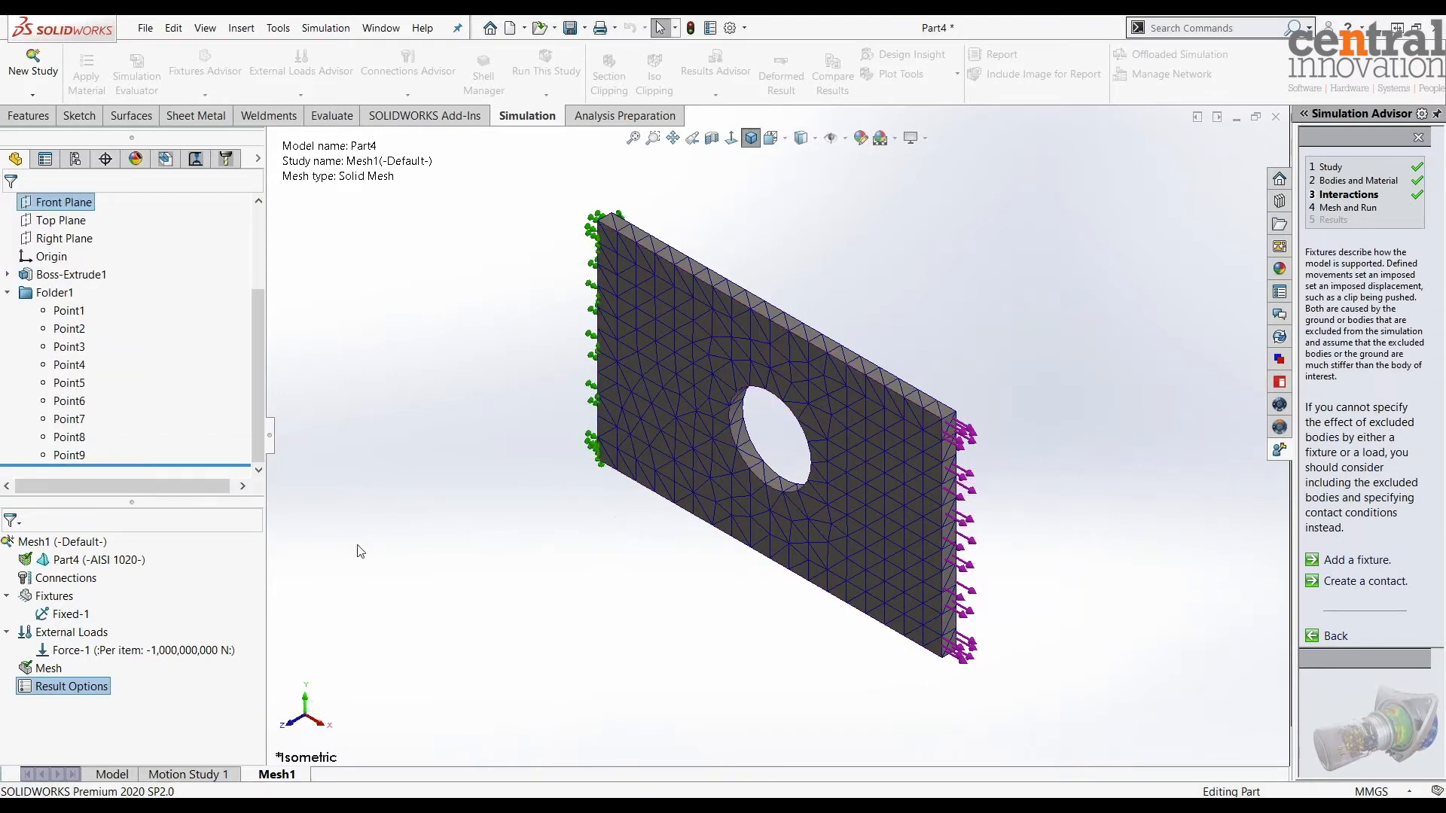
- Show the reference points of Folder1 and display them on the unmeshed plate in the model view
left_click(76, 314)
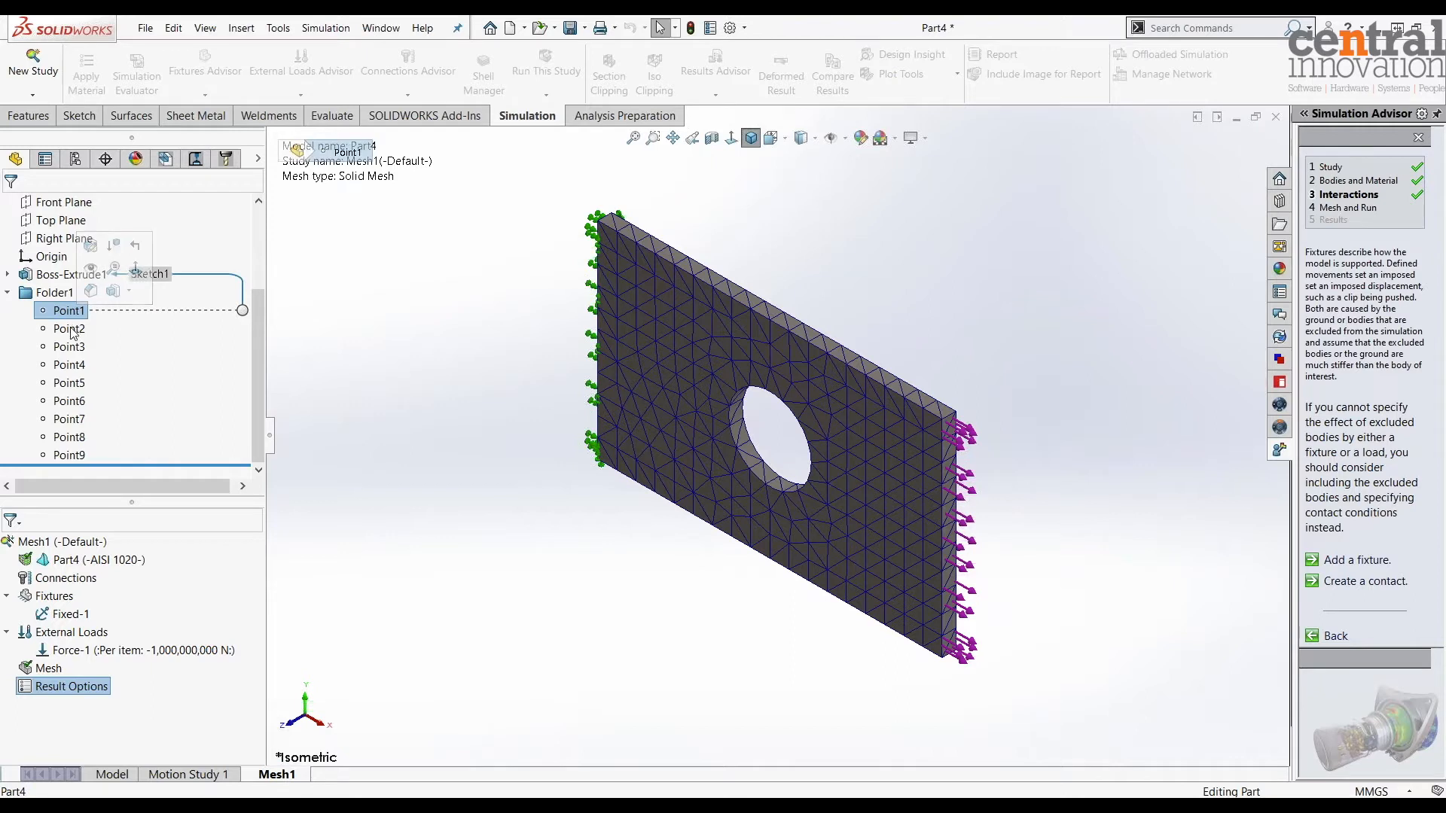
left_click(76, 330)
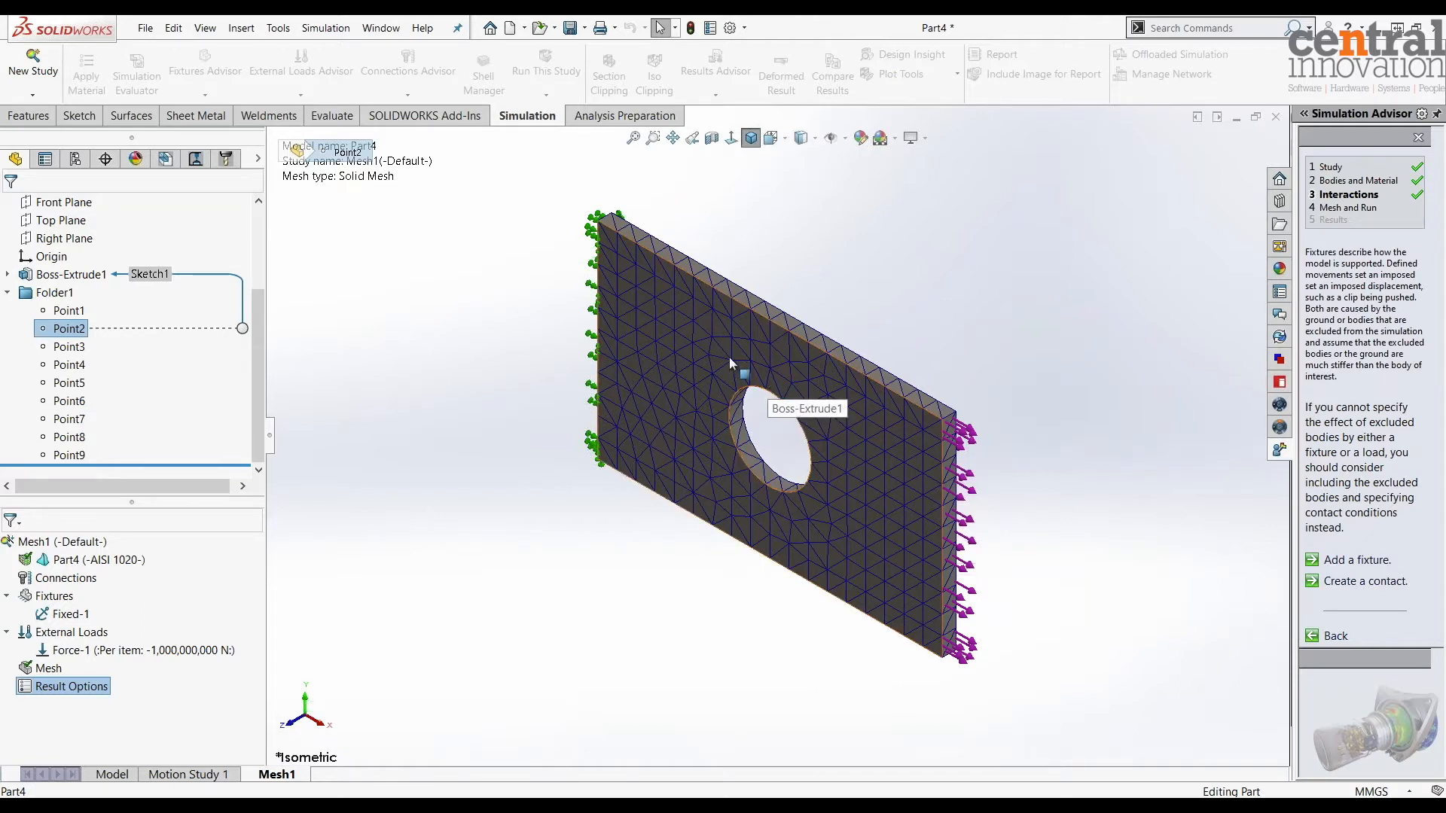
left_click(70, 347)
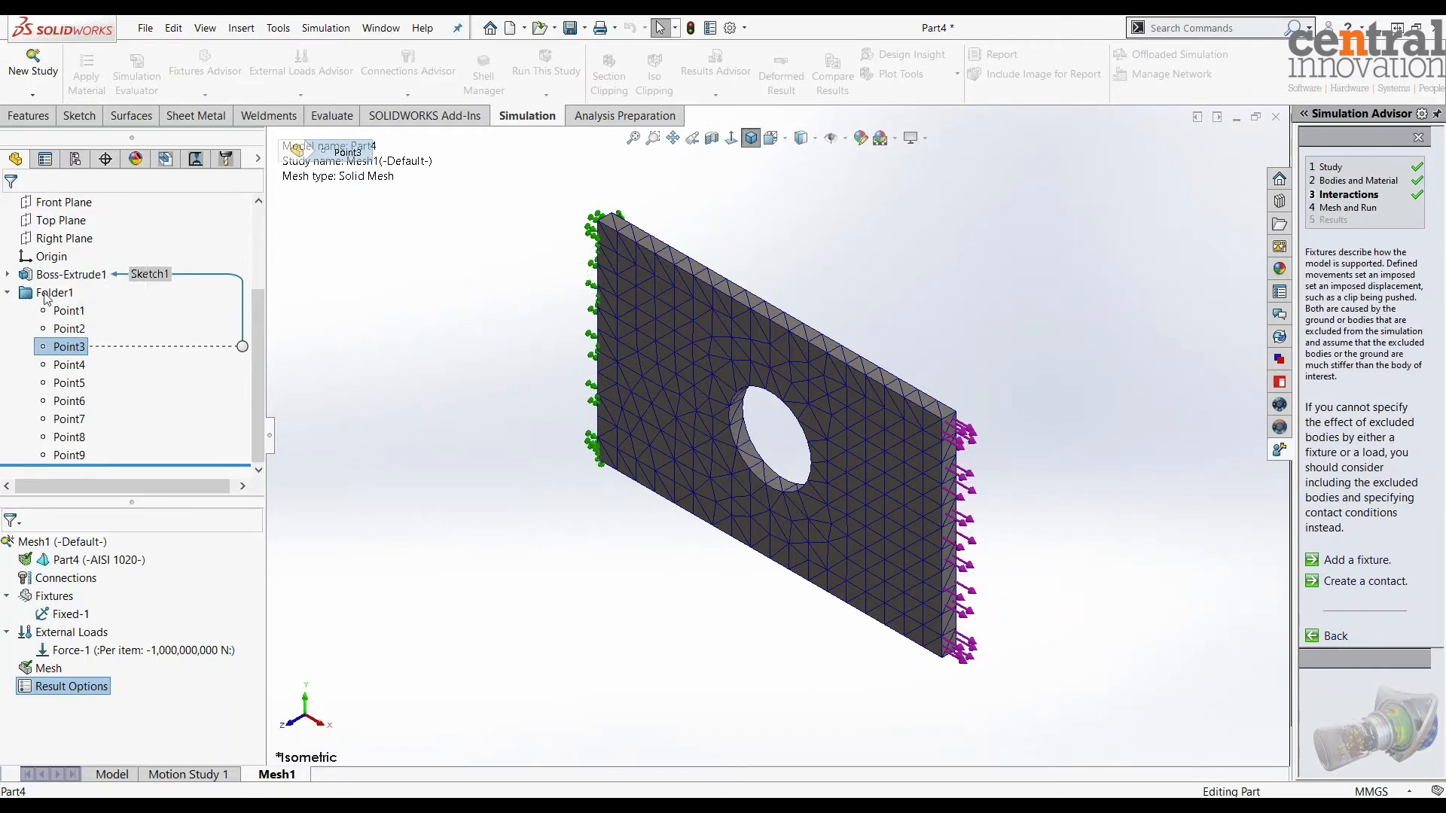
mouse_move(251, 366)
left_mouse_down()
mouse_move(255, 268)
mouse_move(250, 386)
left_mouse_up()
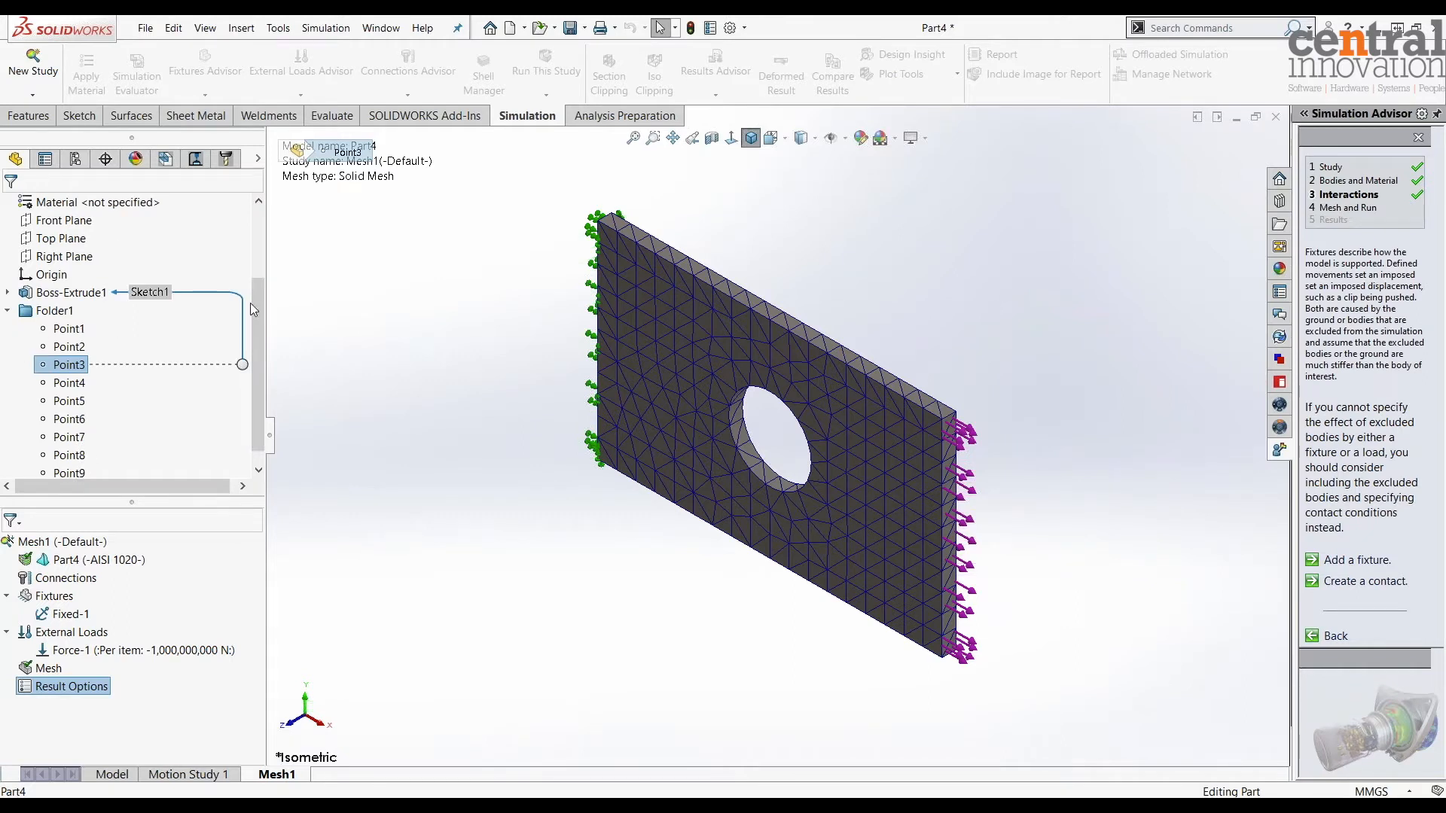
left_click_drag(252, 305, 247, 341)
left_click_drag(102, 308, 57, 453)
right_click(57, 454)
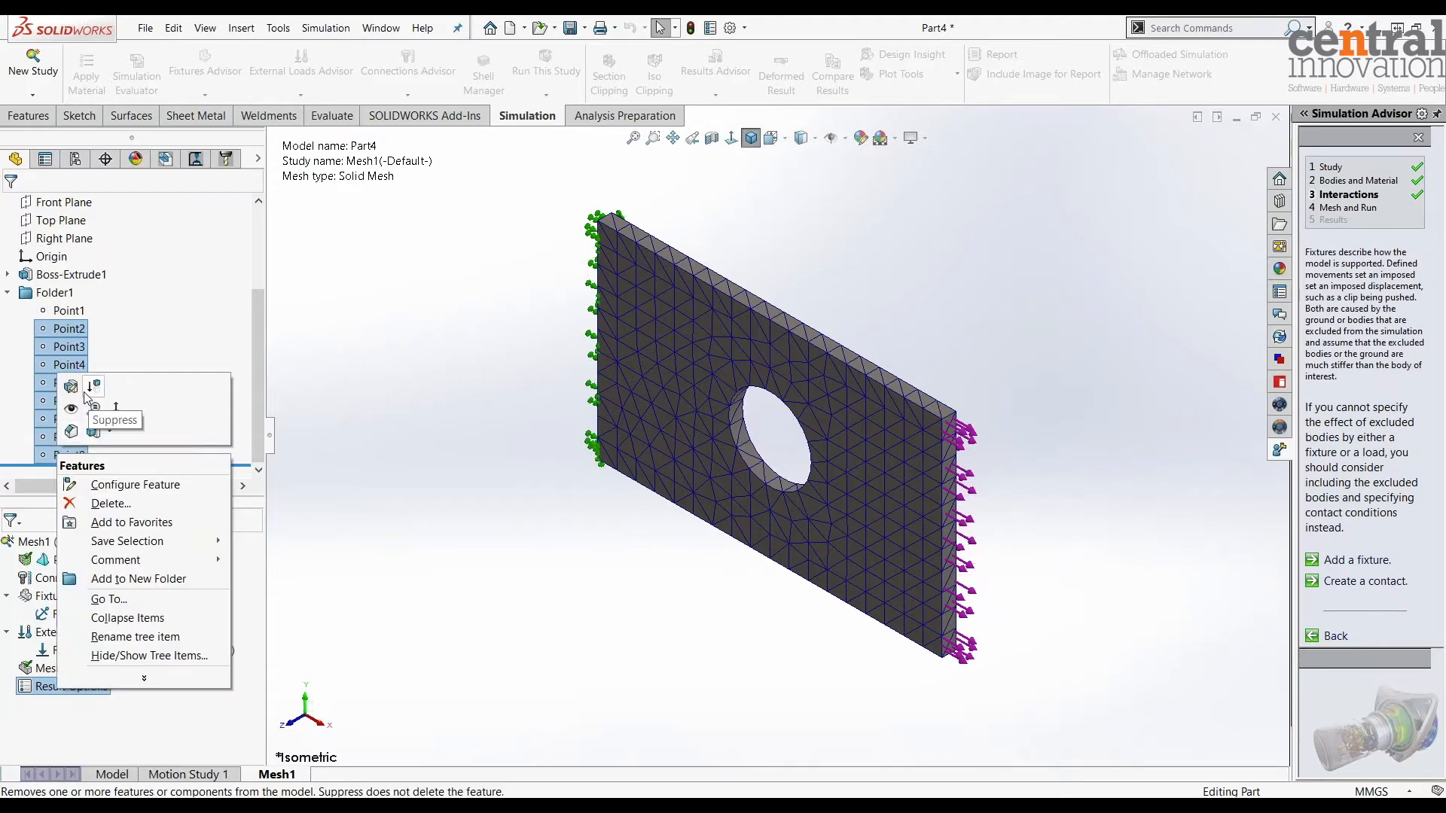
left_click(72, 408)
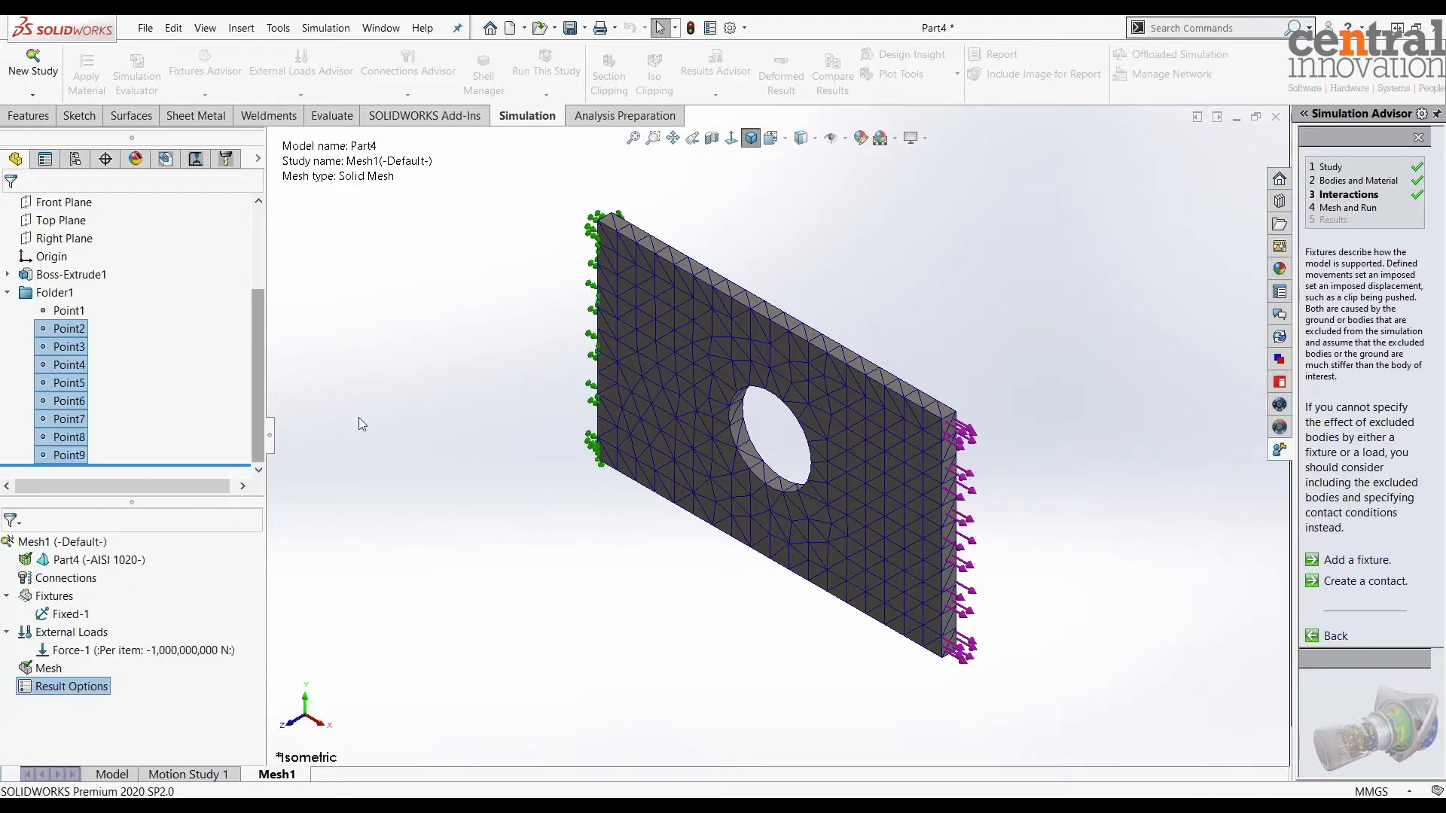
left_click(111, 774)
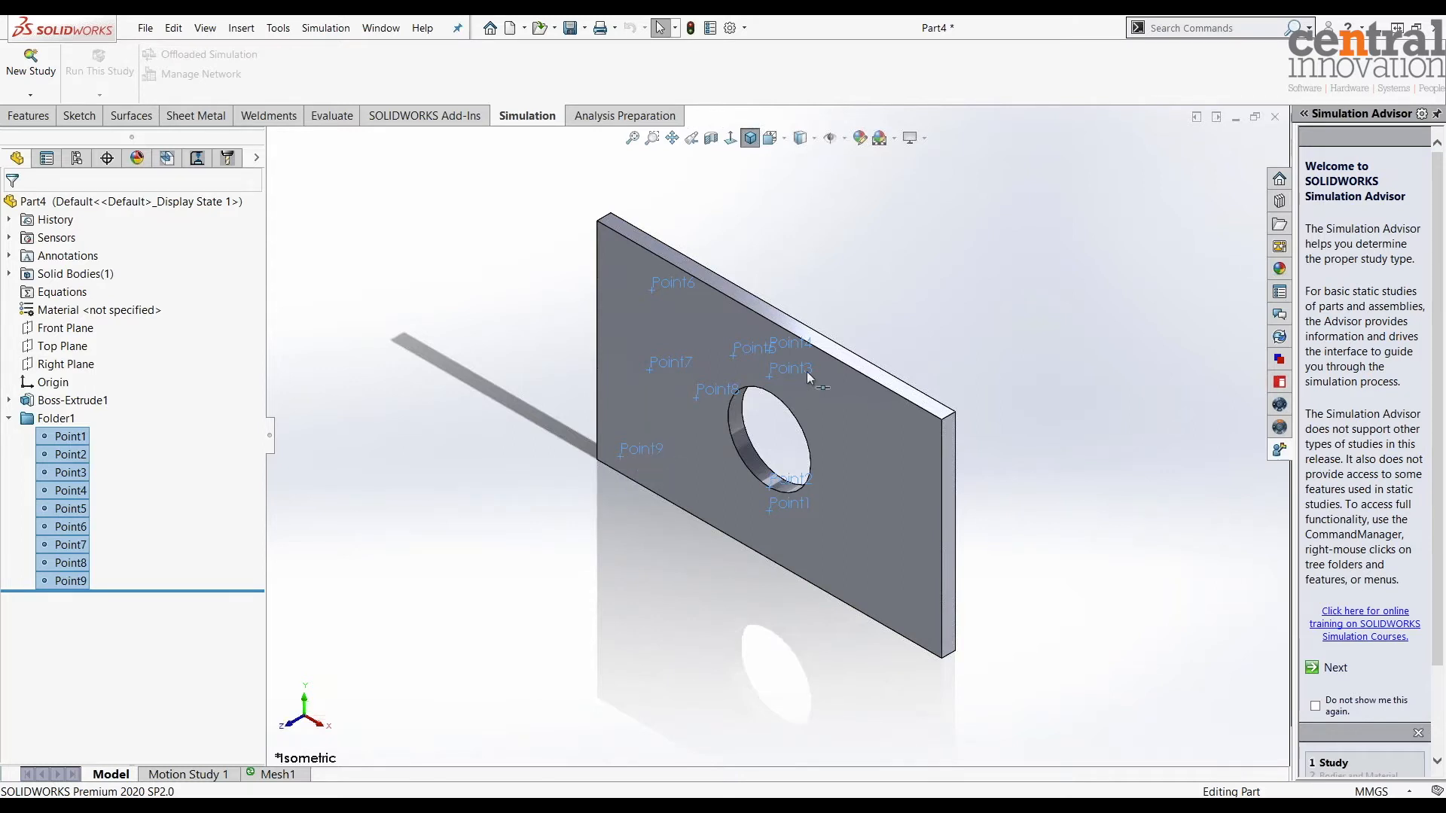
left_click(436, 483)
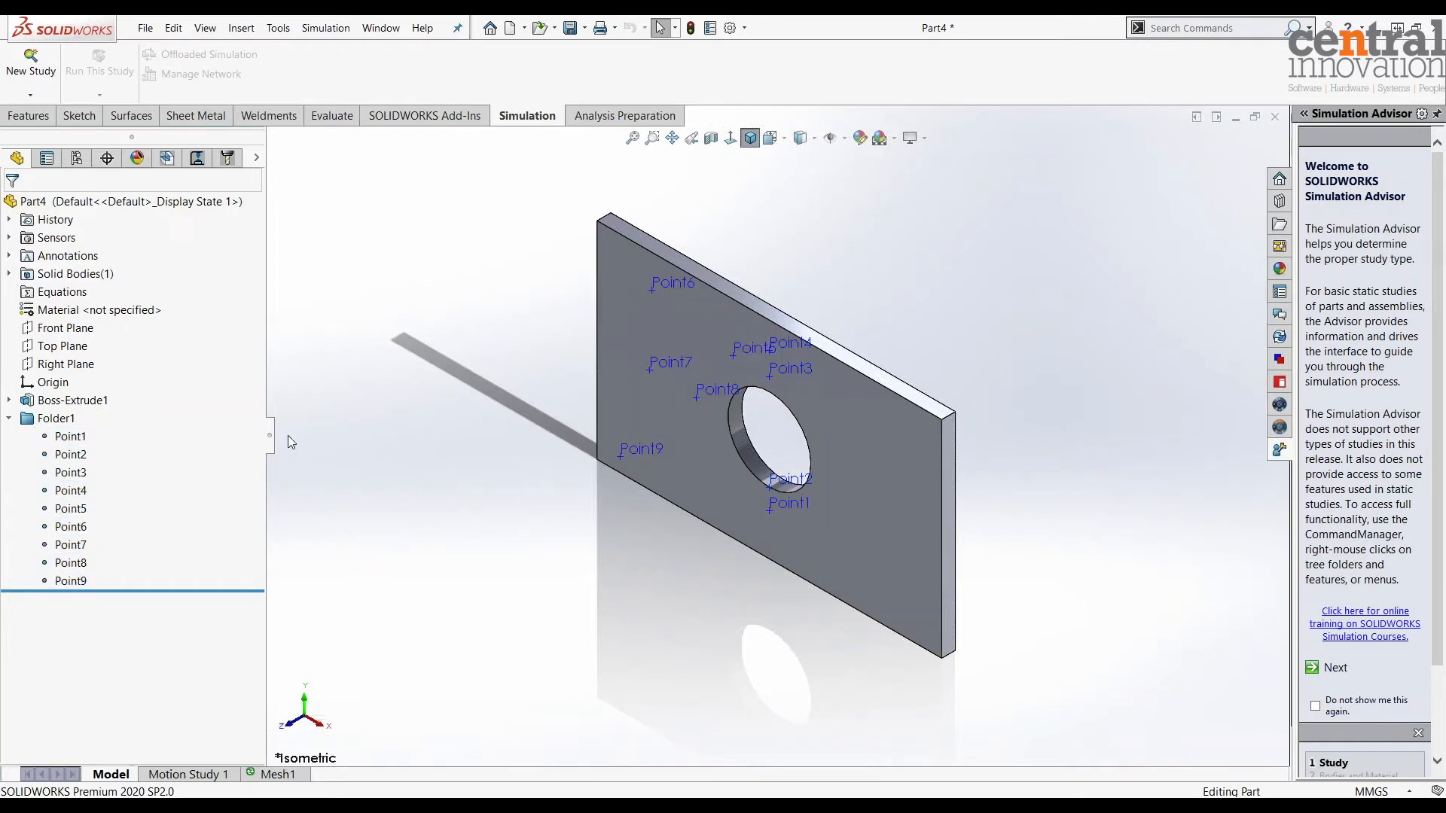
- Start a new sensor of type Simulation Data with Workflow Sensitive as its data quantity
right_click(41, 240)
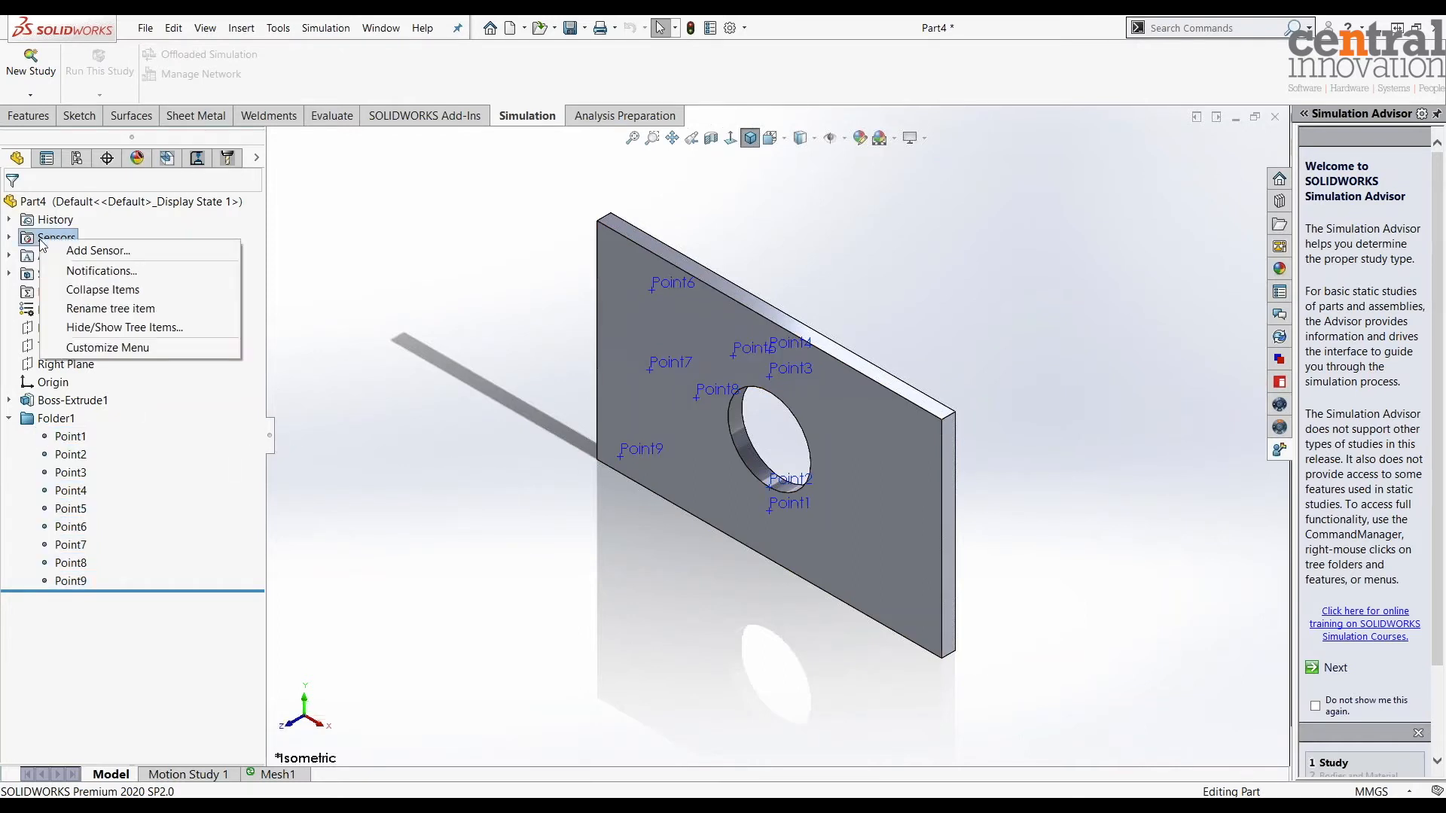
left_click(98, 252)
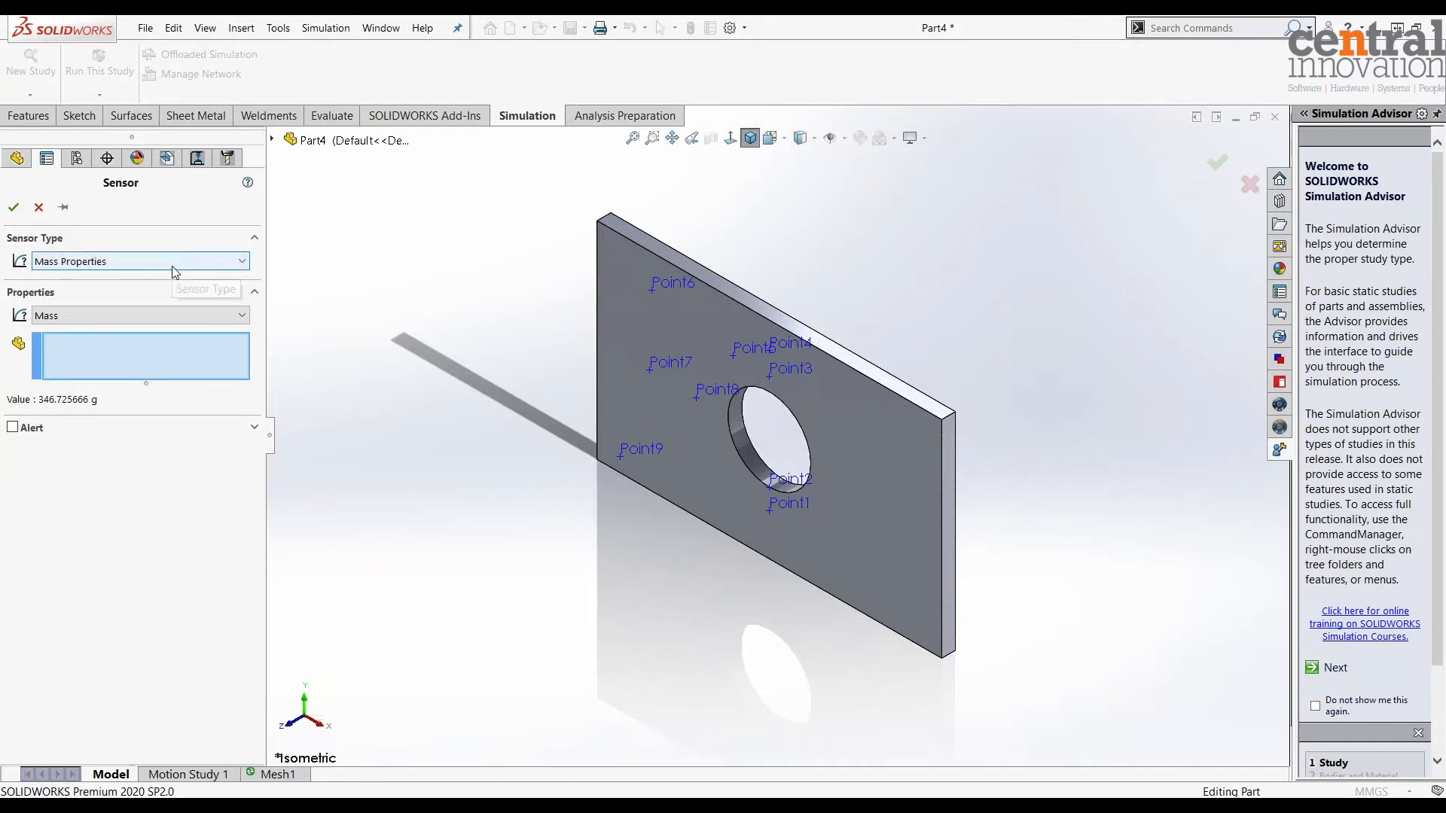
left_click(173, 268)
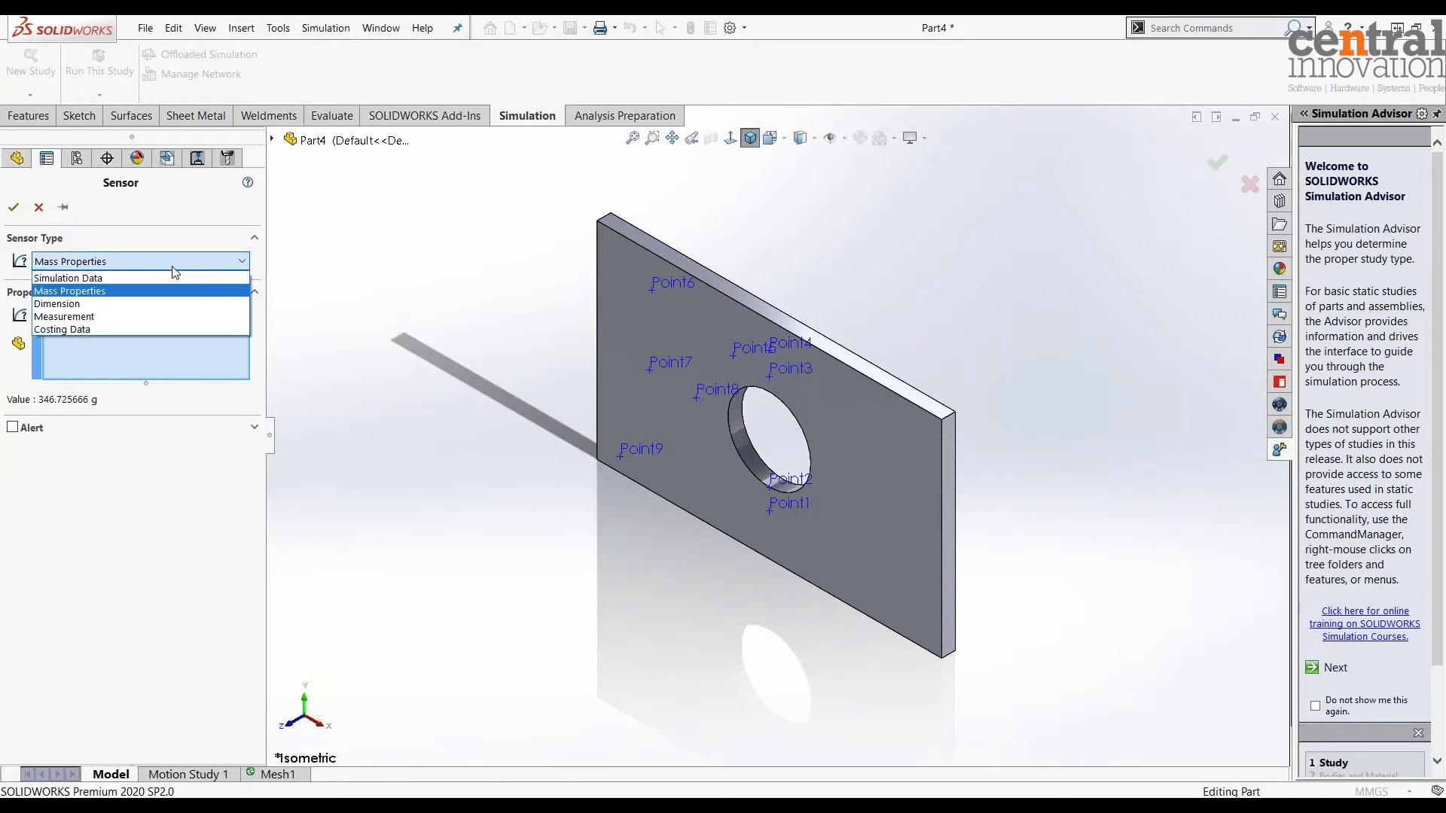
left_click(103, 279)
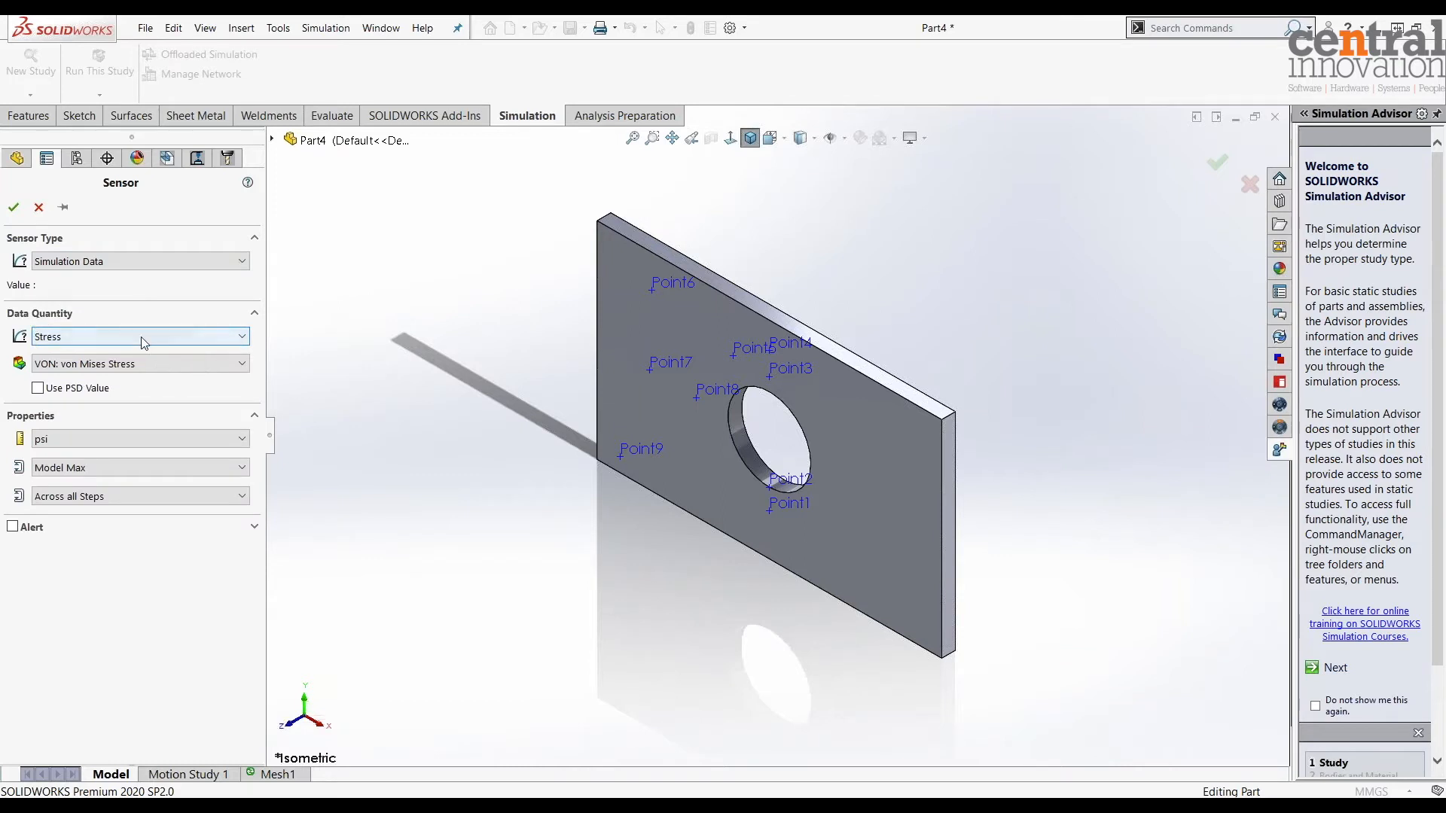
left_click(140, 337)
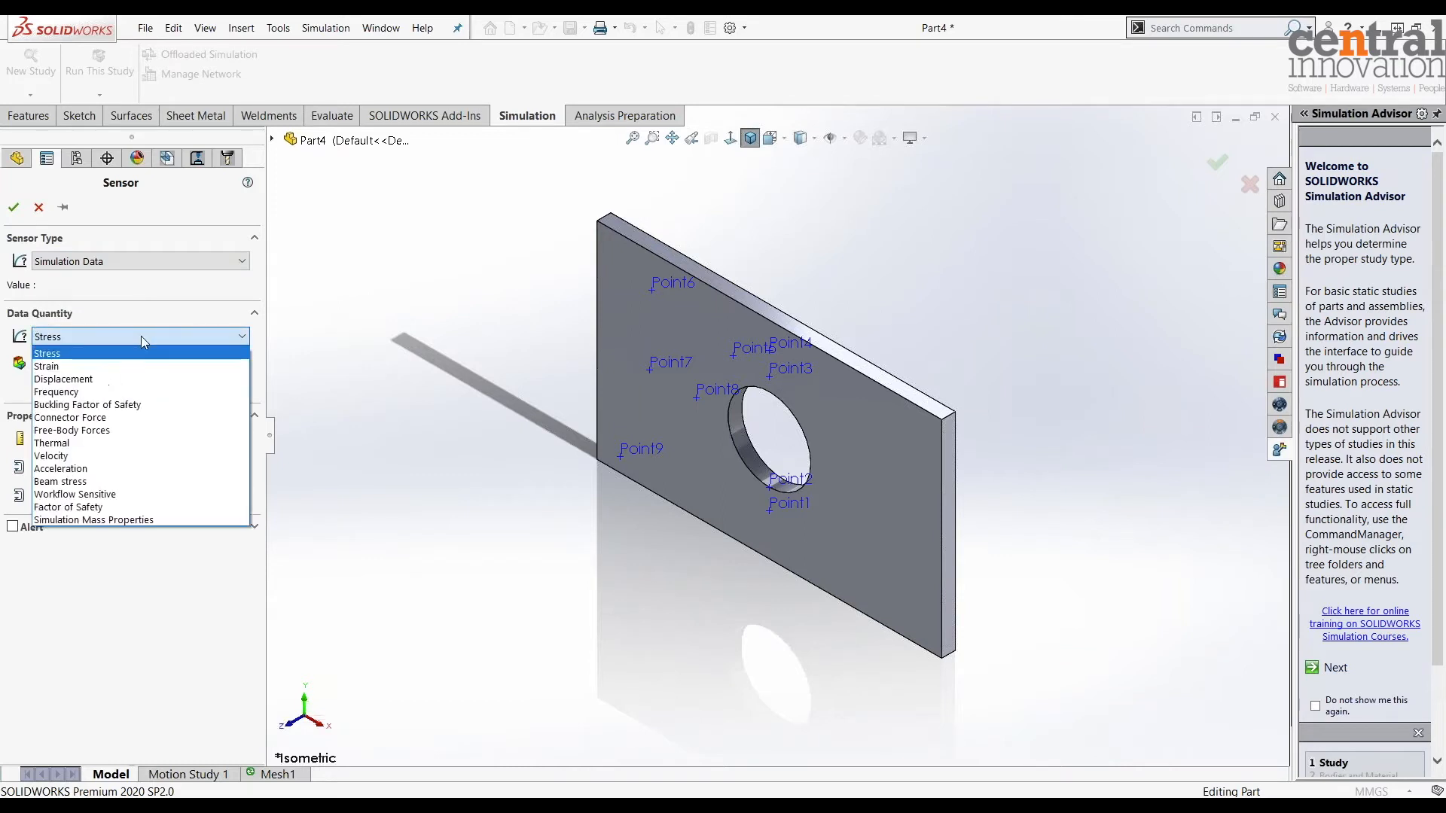
left_click(138, 495)
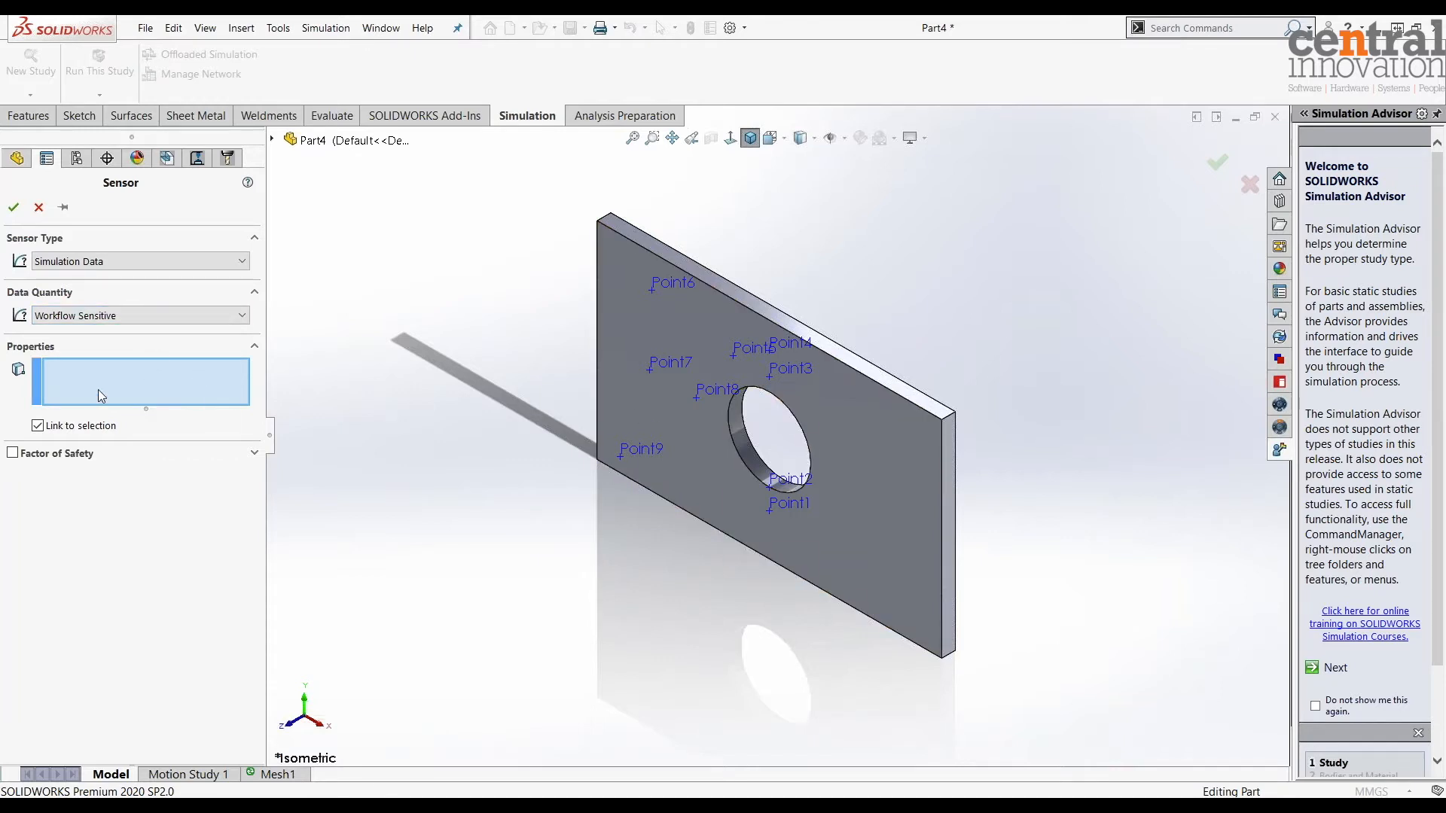
- Pick Point1 to Point4, Point6 and Point9 on the plate as the sensor's locations
left_click(776, 503)
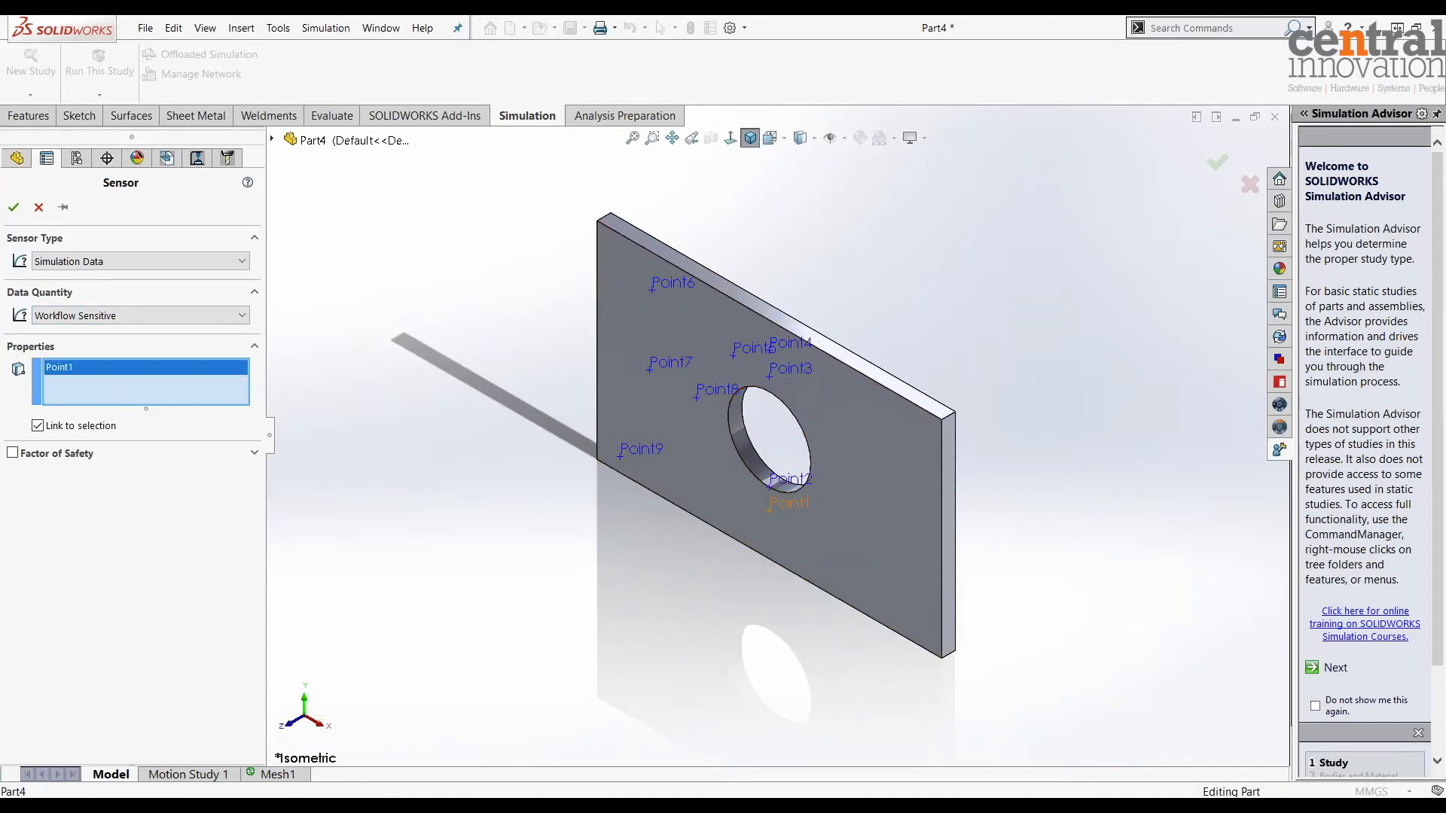
left_click(779, 482)
left_click(777, 370)
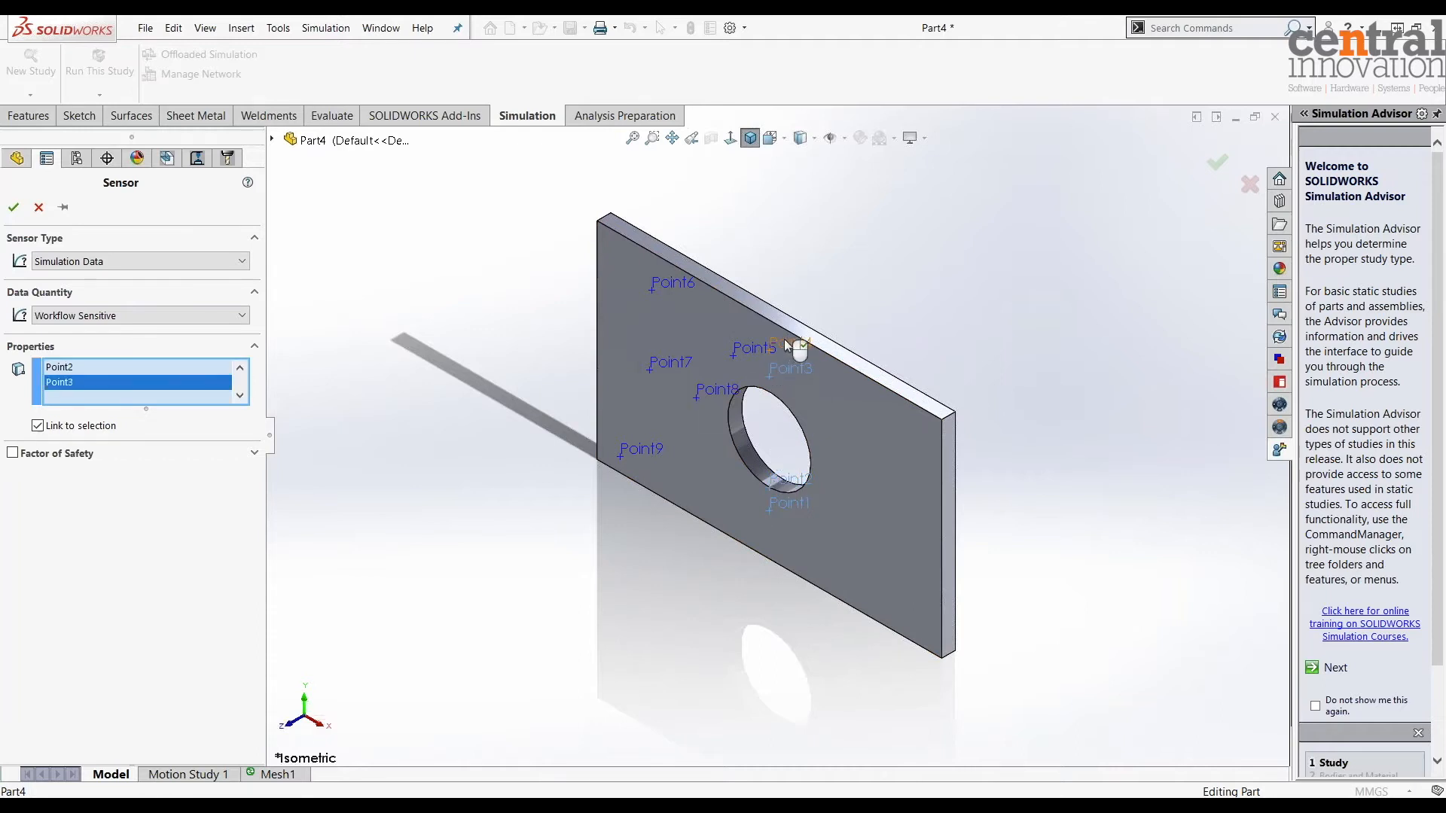
left_click(713, 393)
left_click(625, 452)
left_click(707, 387)
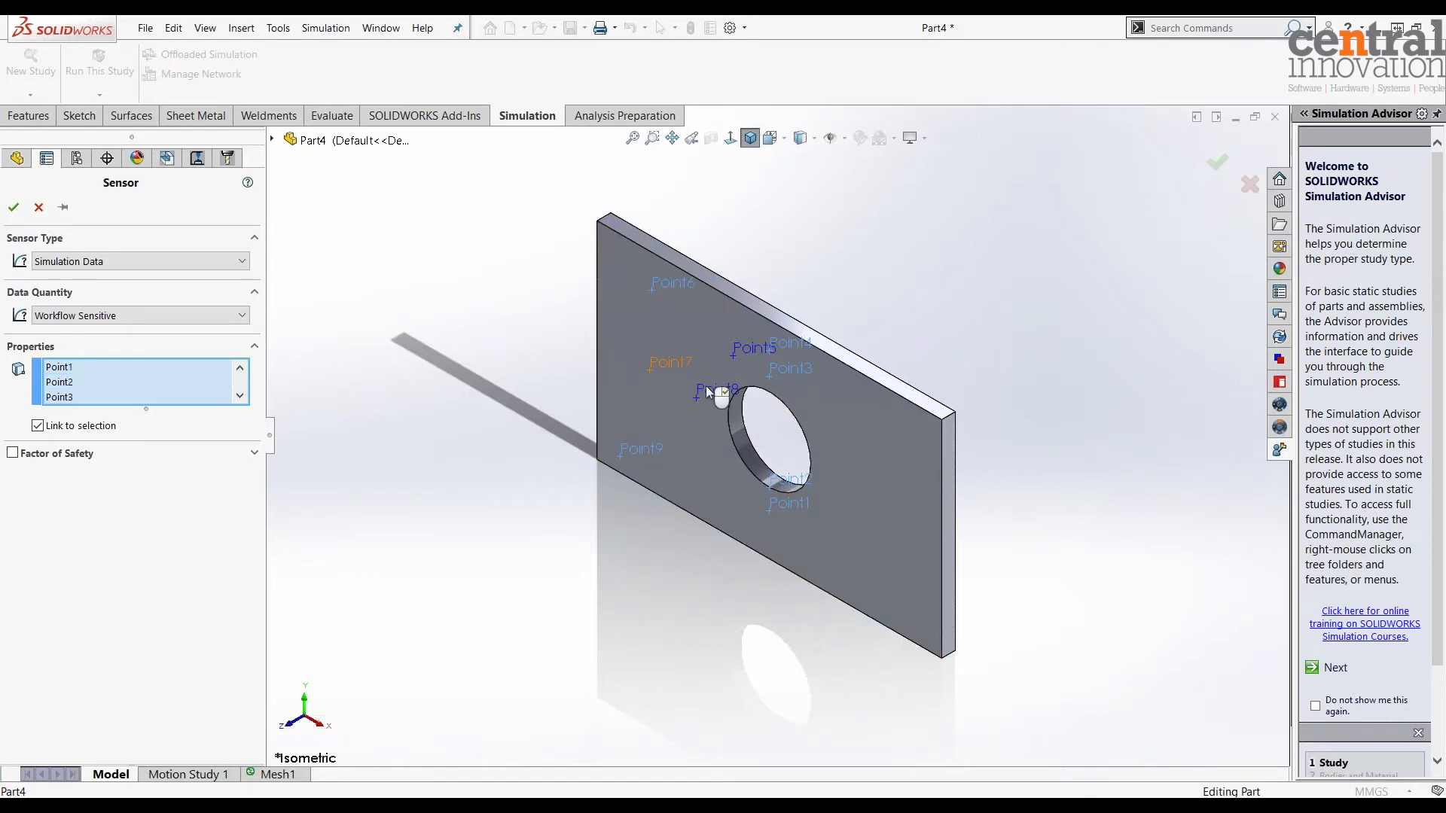
- Add the remaining reference points from Folder1, including Point5 and Point7, to the sensor and accept it
left_click(272, 140)
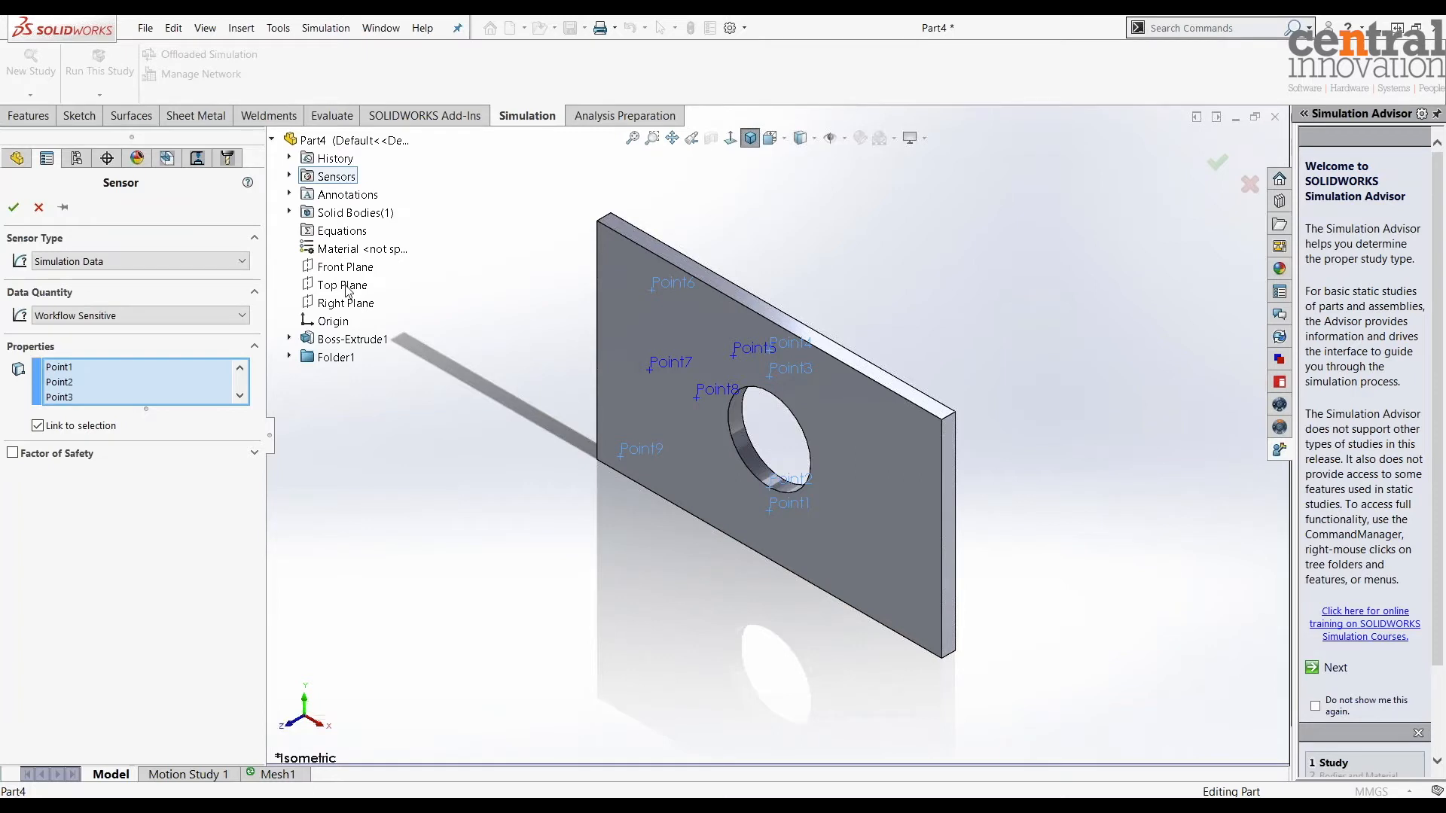
left_click(290, 357)
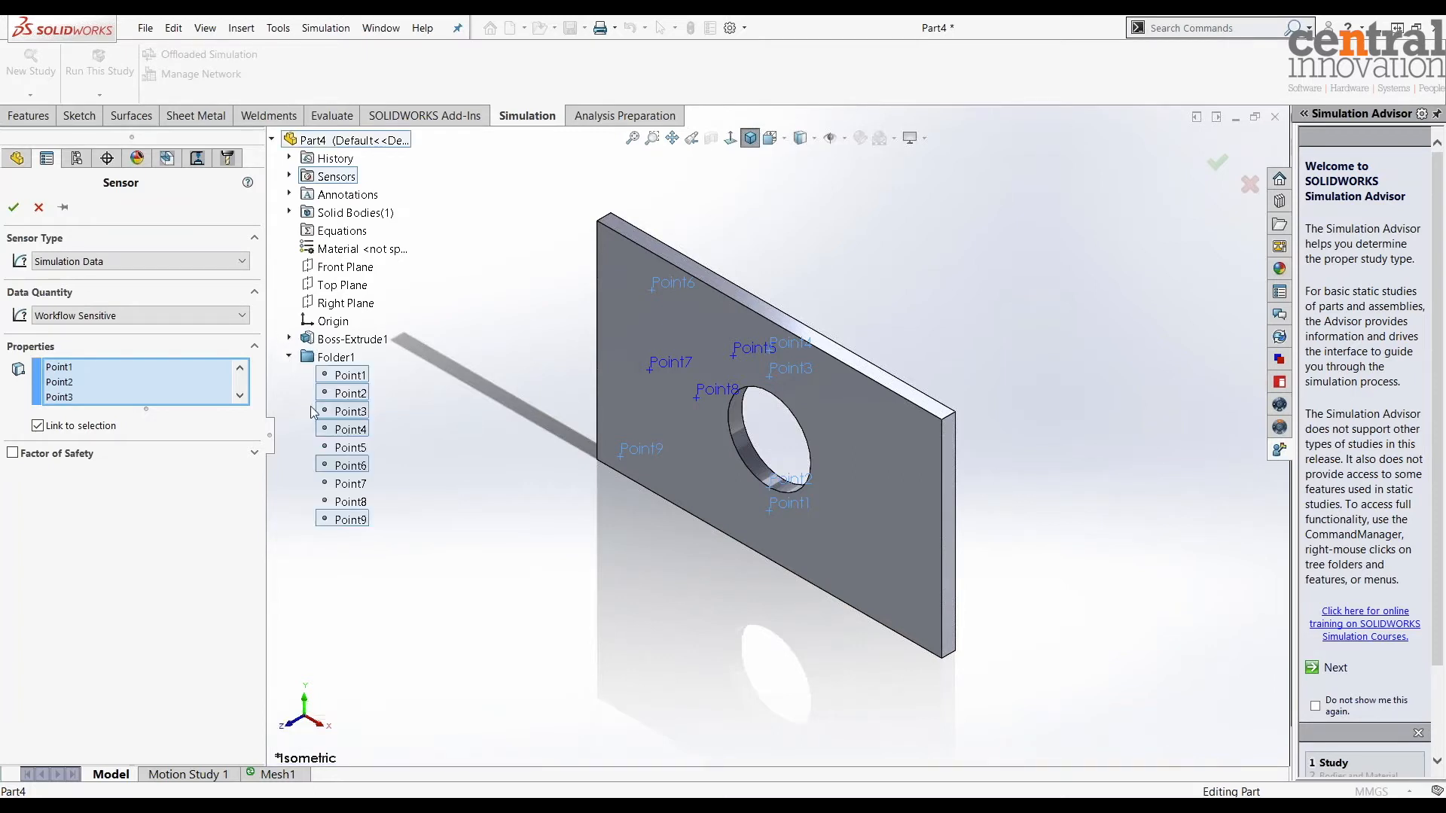
left_click(345, 488)
left_click(347, 448)
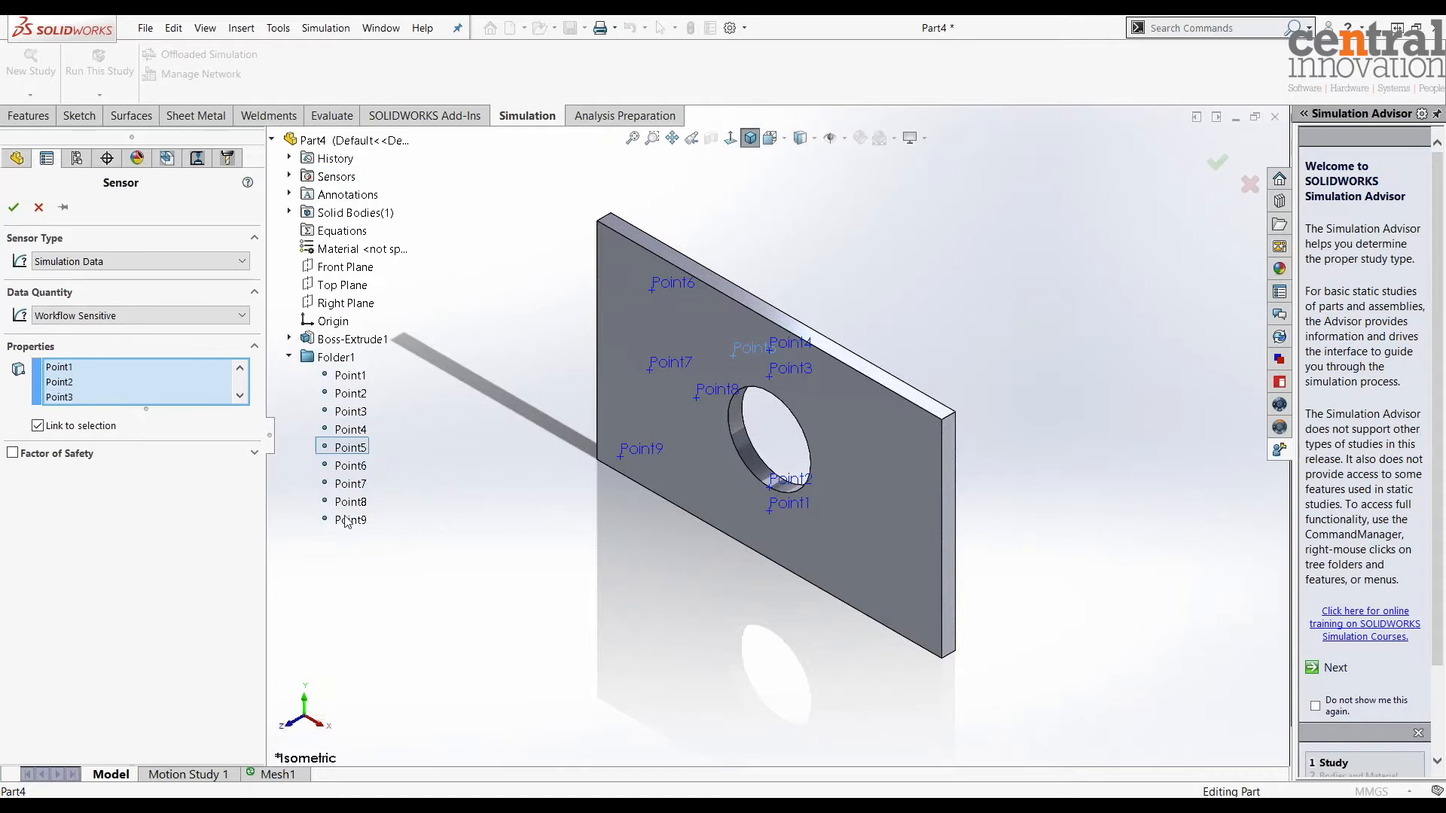
left_click(241, 396)
left_click(241, 396)
left_click(15, 208)
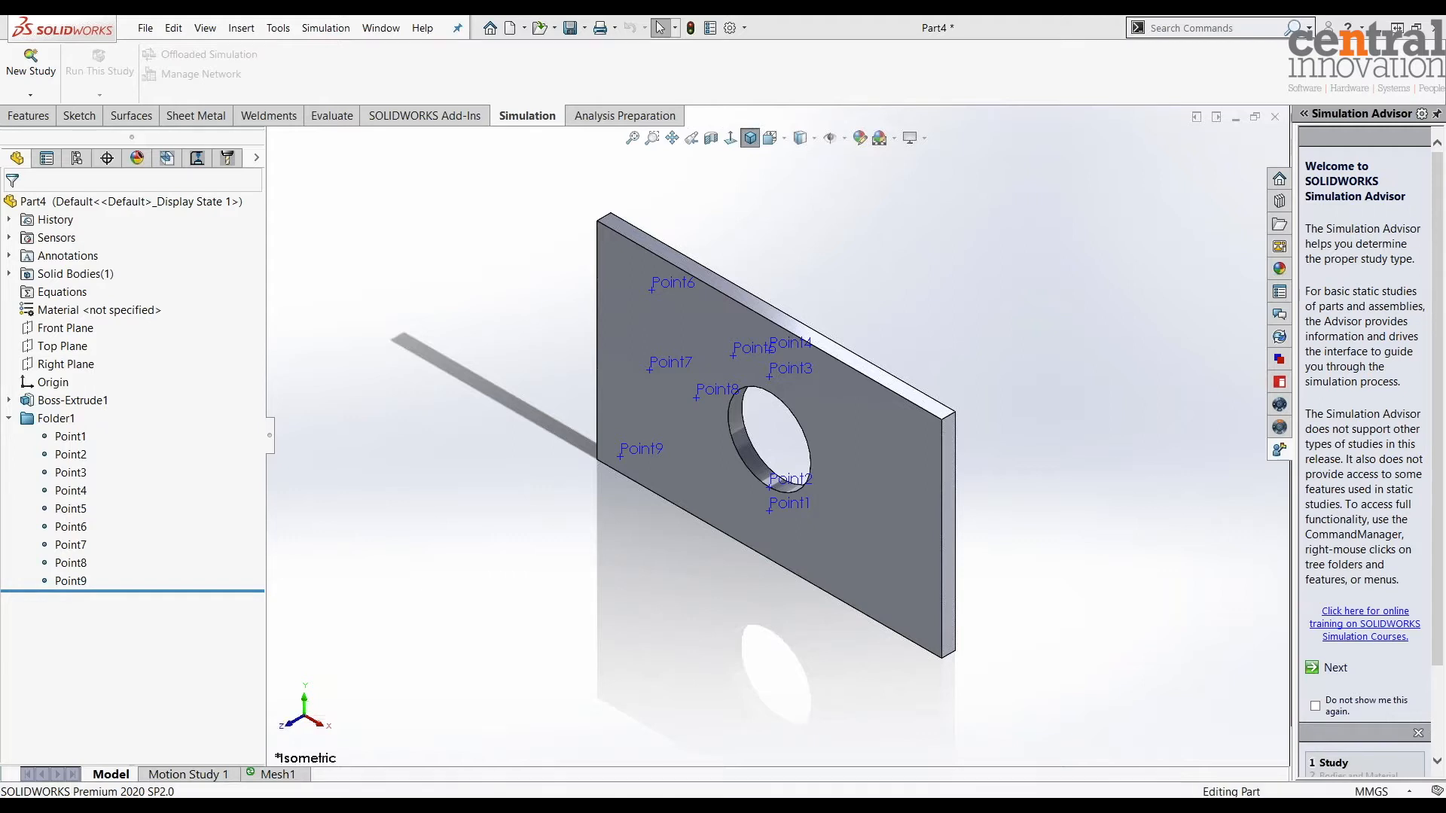
- Switch to the open Part2 document, which holds the prepared mesh studies, and check the contents of its Boss-Extrude1
left_click(535, 184)
left_click(381, 33)
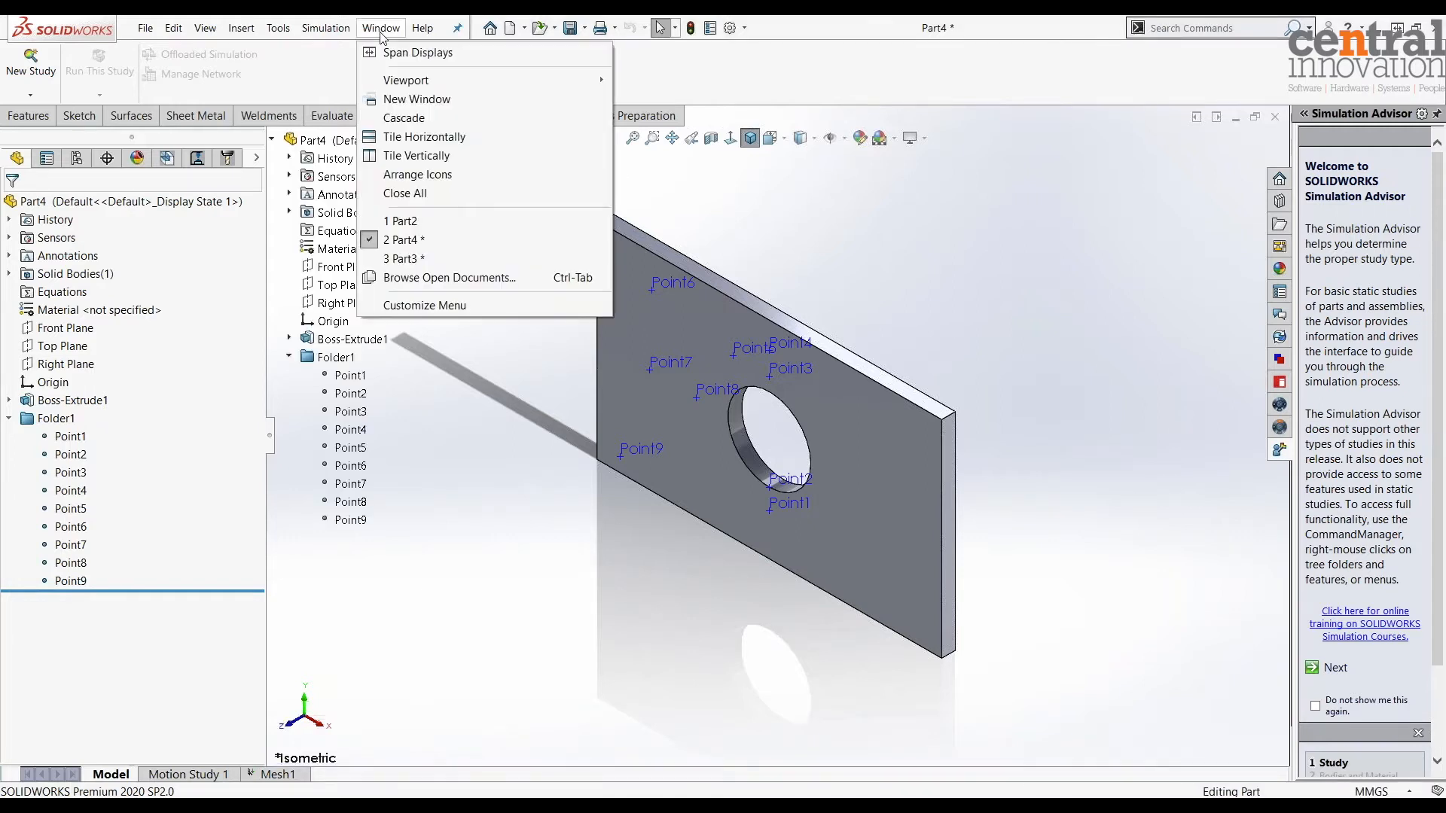
left_click(415, 226)
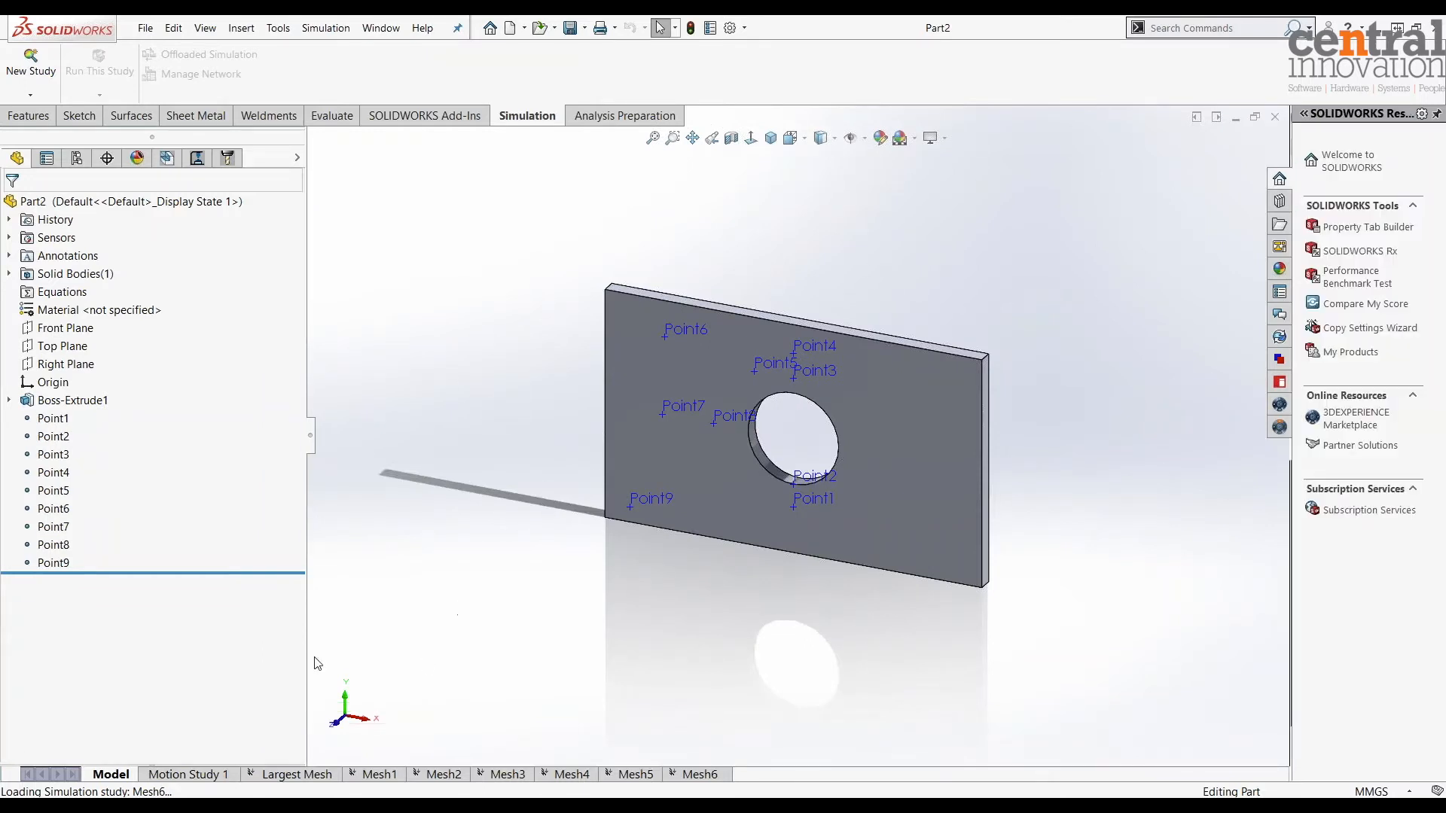
left_click(10, 400)
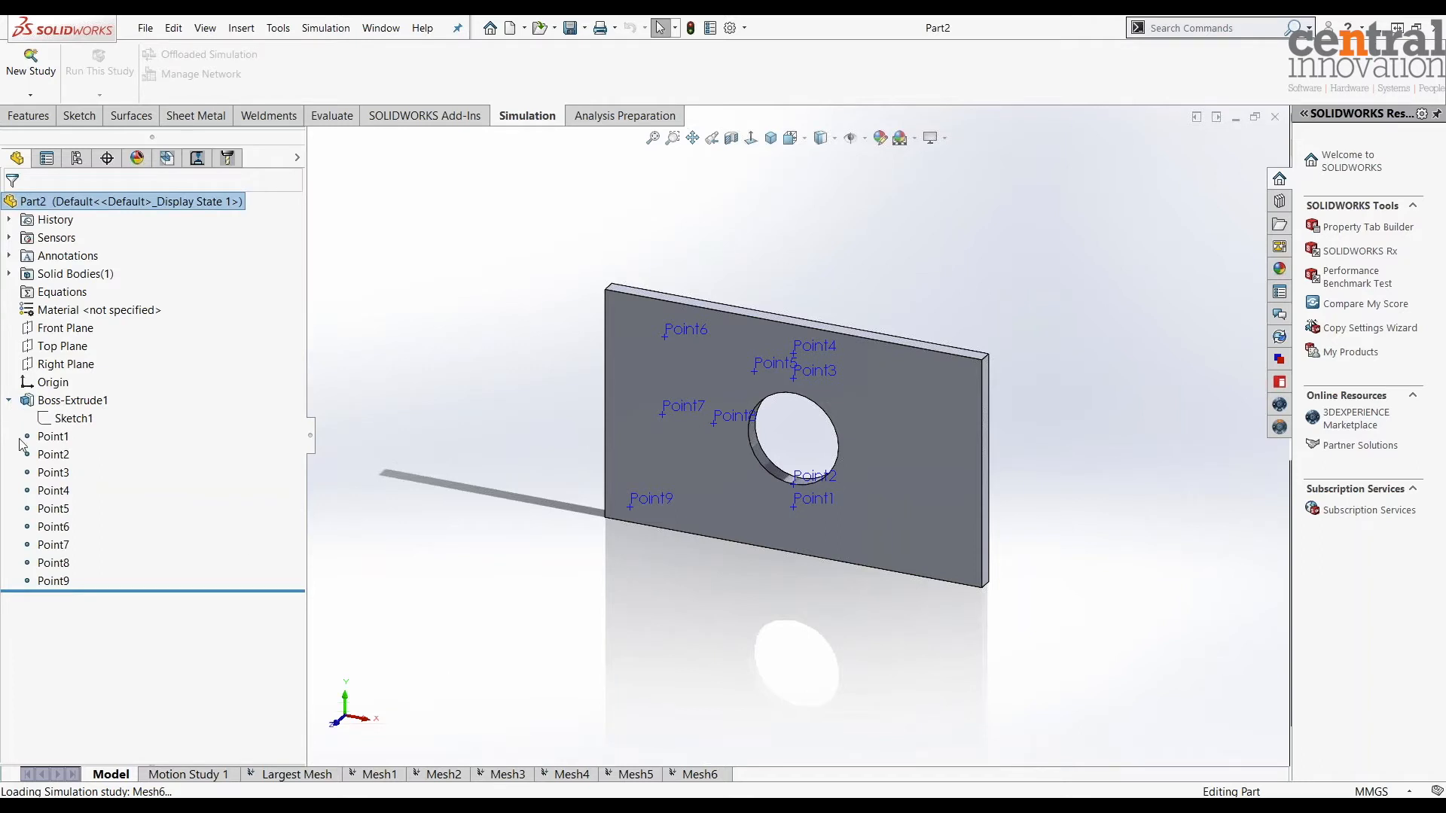
left_click(9, 400)
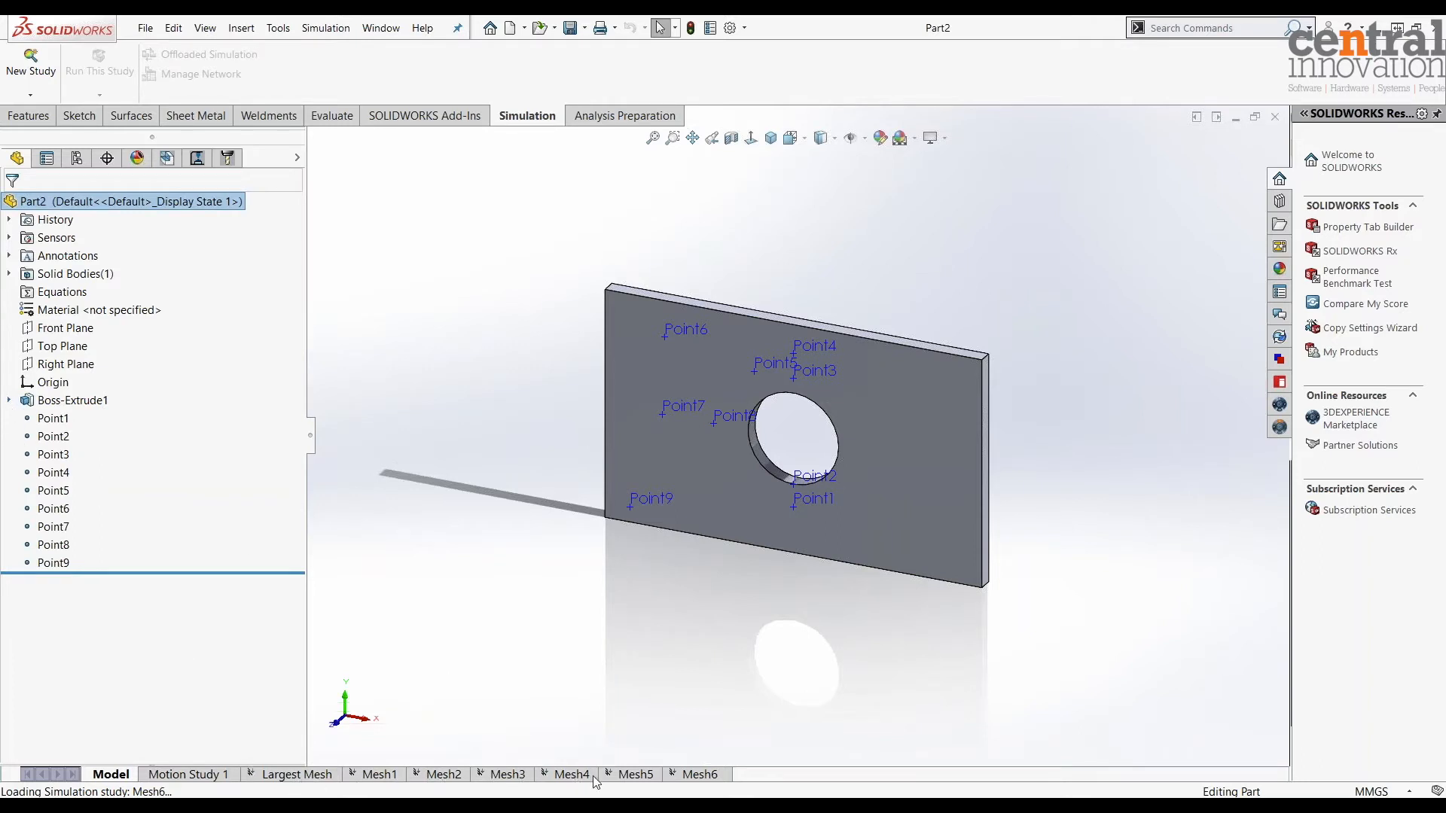
- Display the mesh of Part2's Largest Mesh study on the plate
left_click(288, 776)
right_click(46, 479)
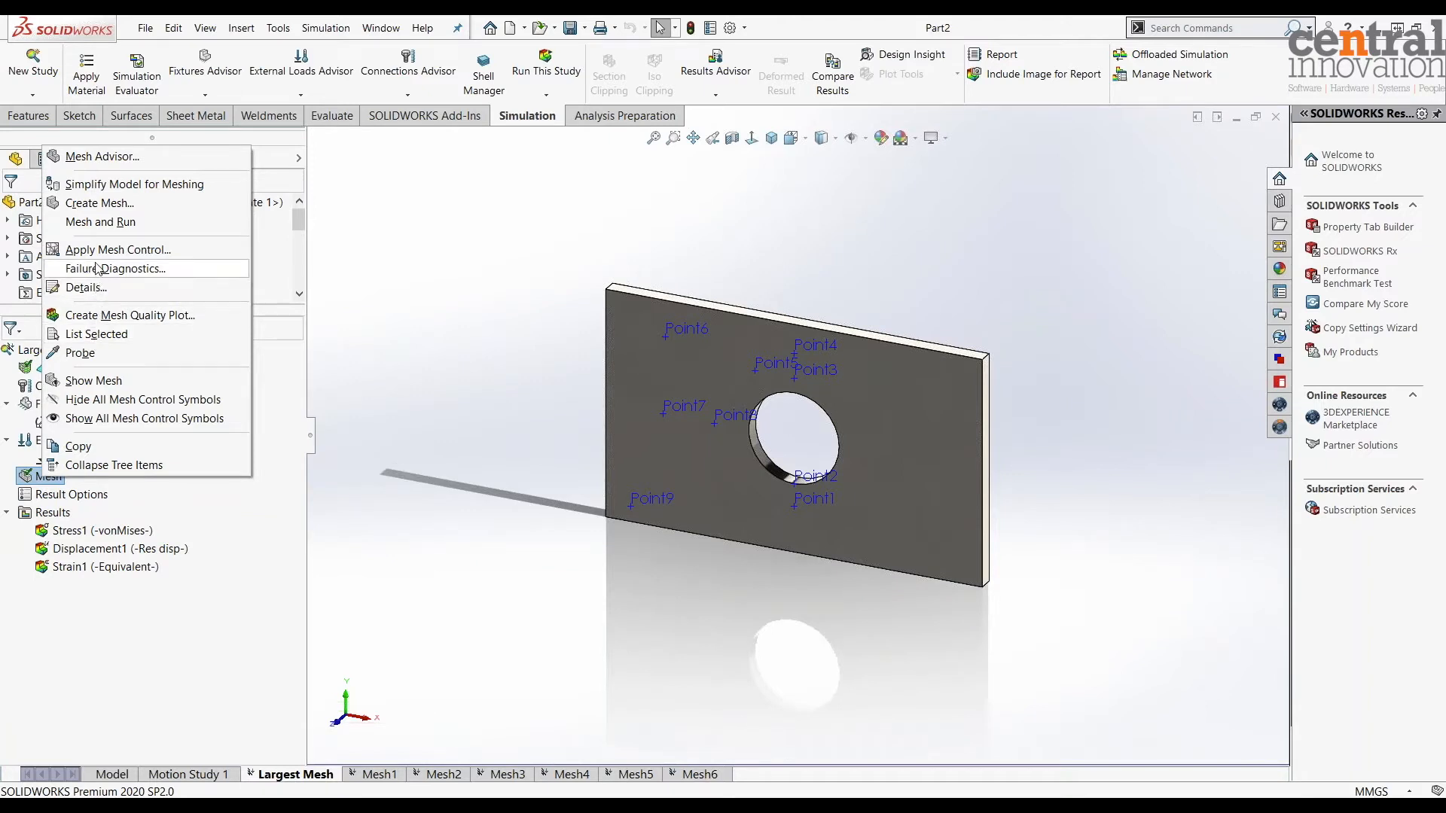
left_click(106, 384)
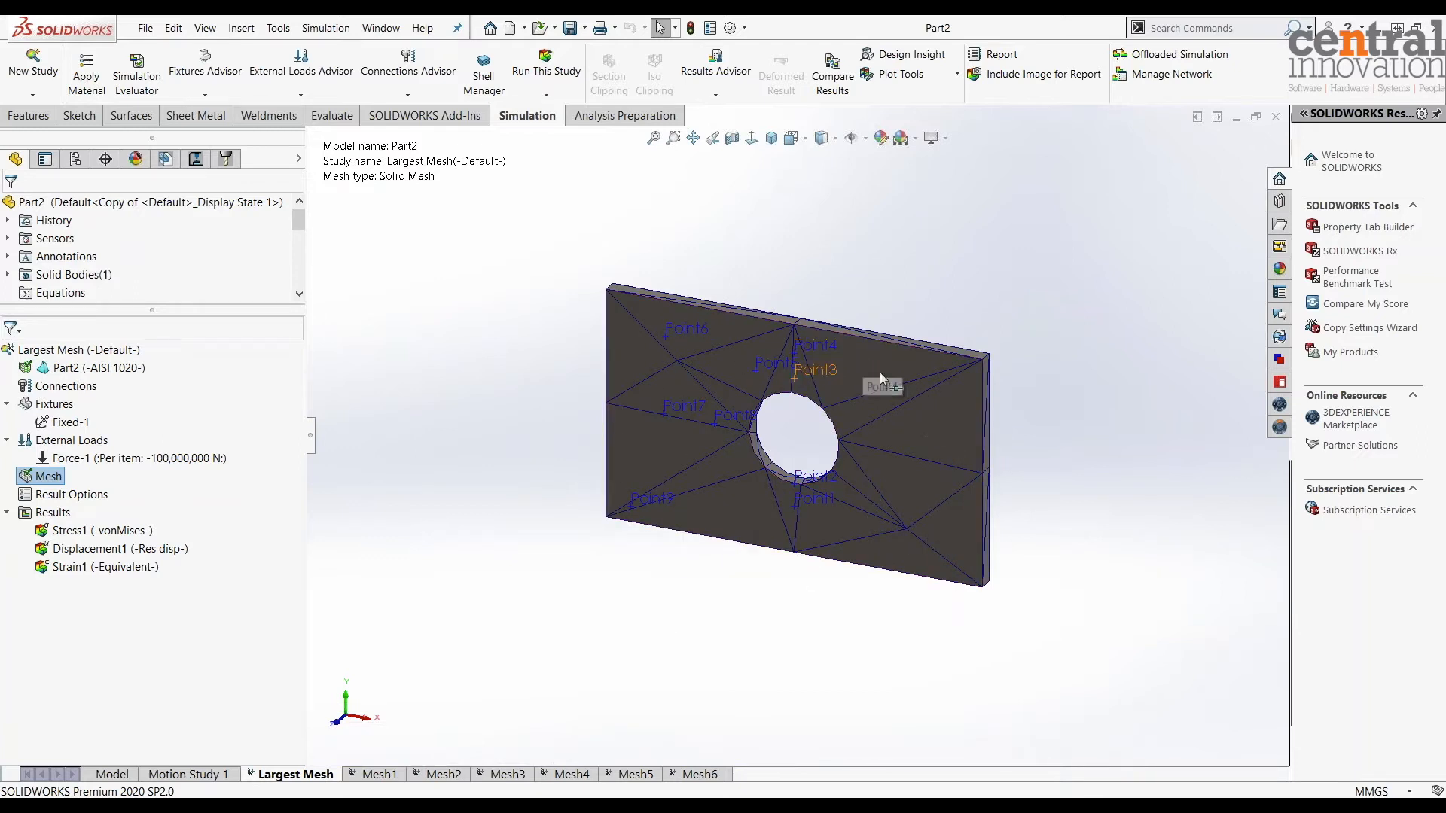
- Display the mesh of the Mesh6 study to compare its density with the Largest Mesh study
left_click(700, 774)
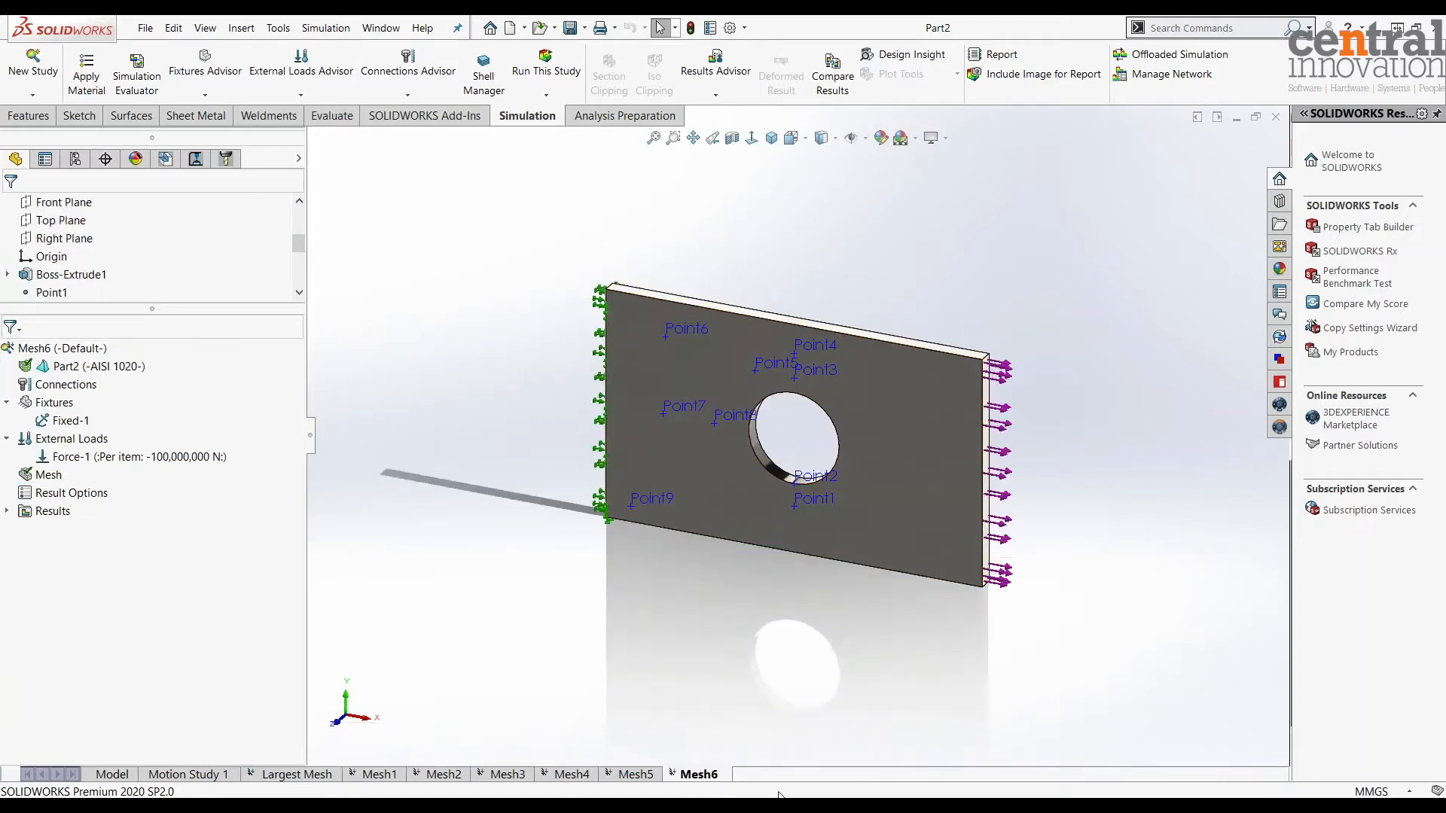
right_click(36, 474)
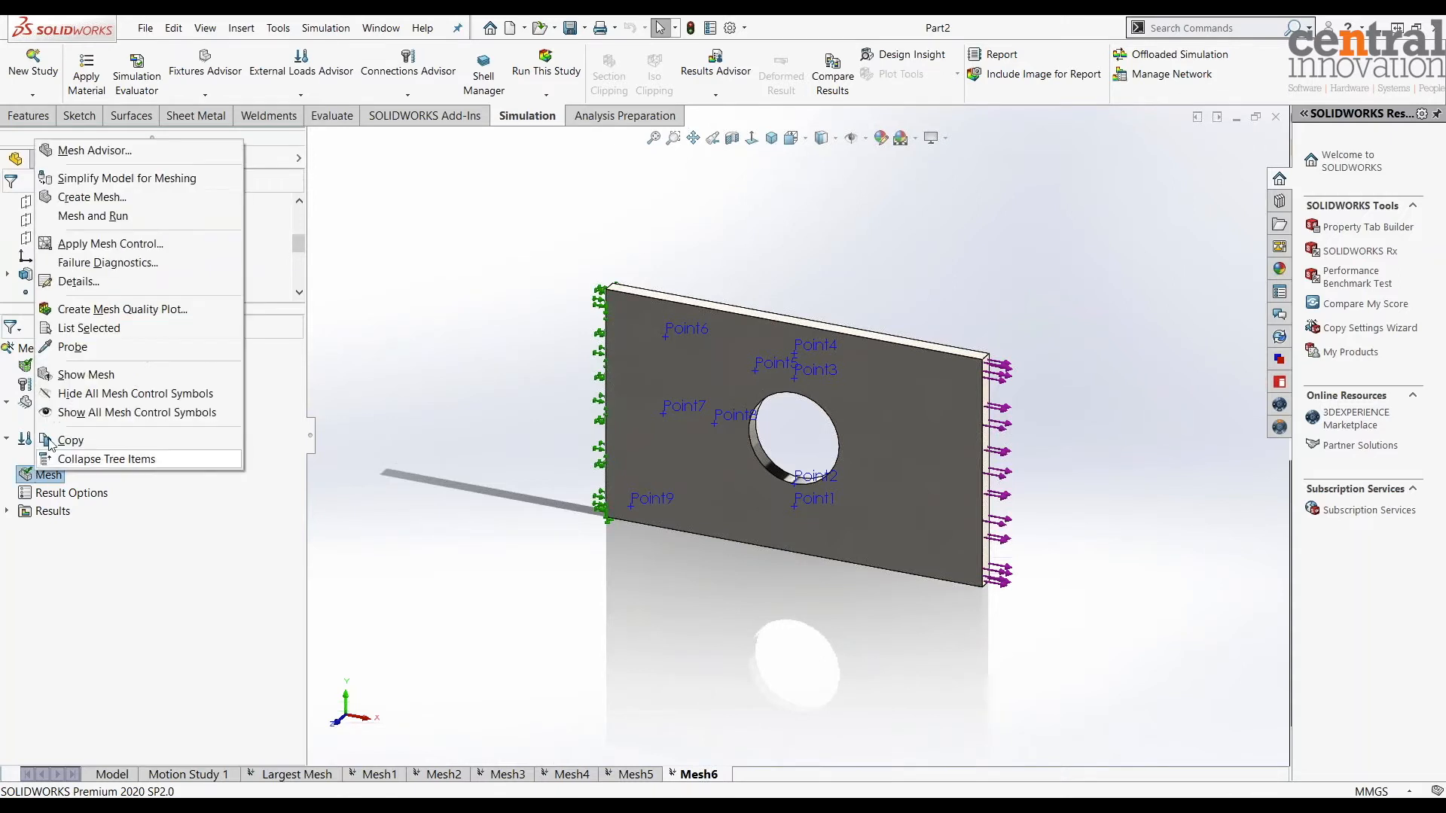
left_click(82, 375)
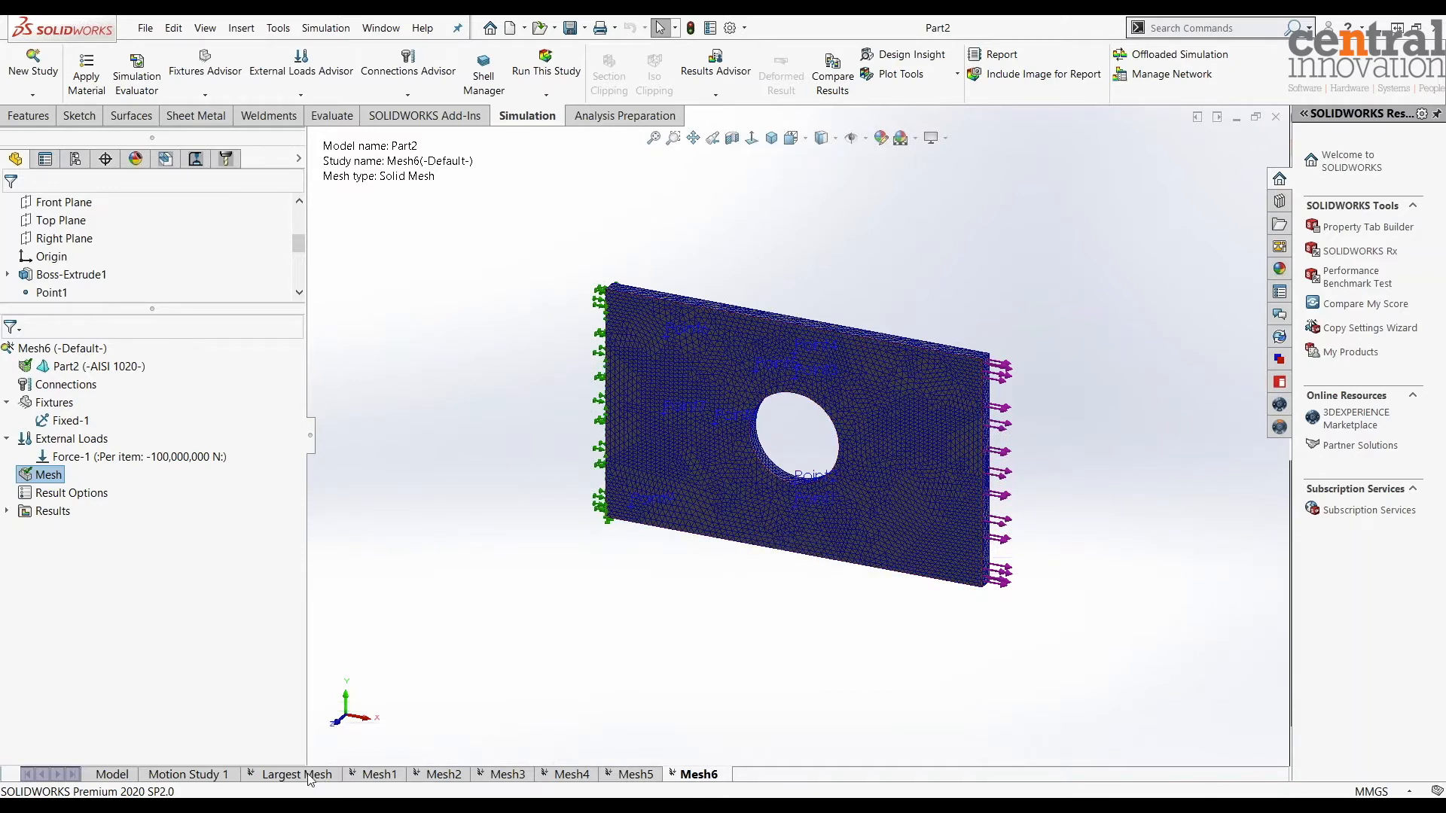
- Display the von Mises stress plot Stress1 of the Mesh1 study and examine the stress around the hole
left_click(369, 775)
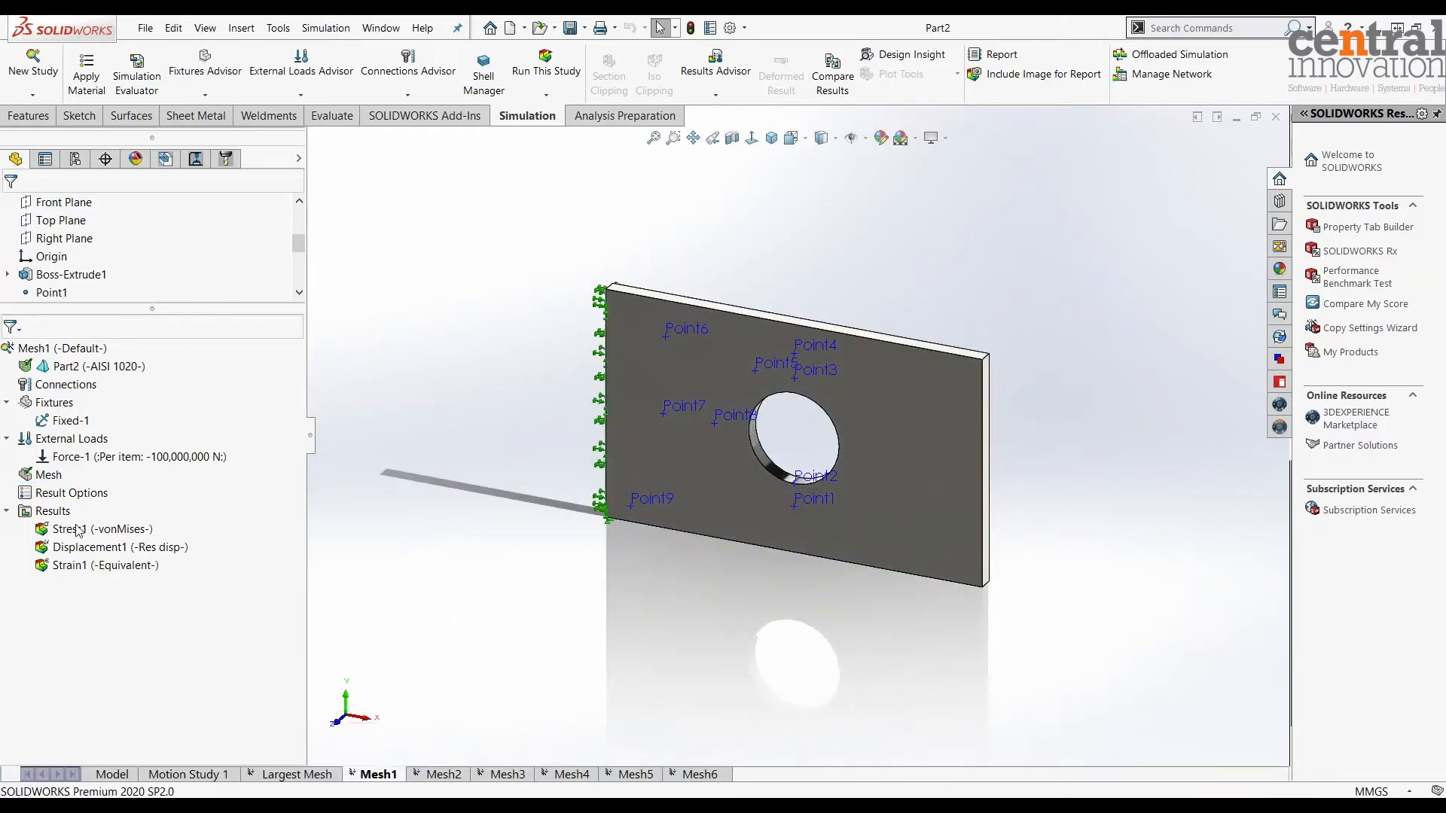
double_click(75, 530)
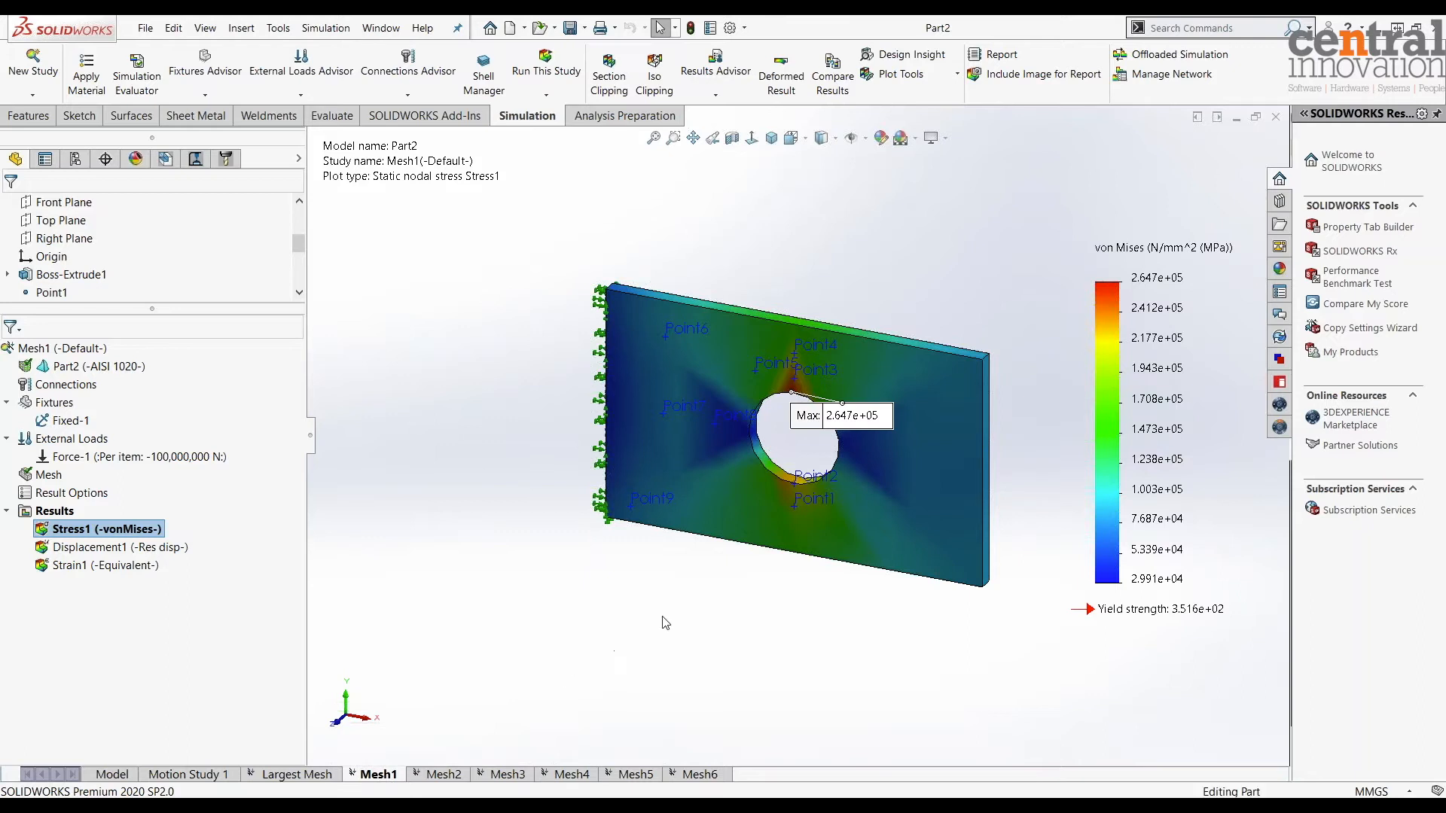
scroll(662, 617, "down", 2)
scroll(662, 617, "up", 2)
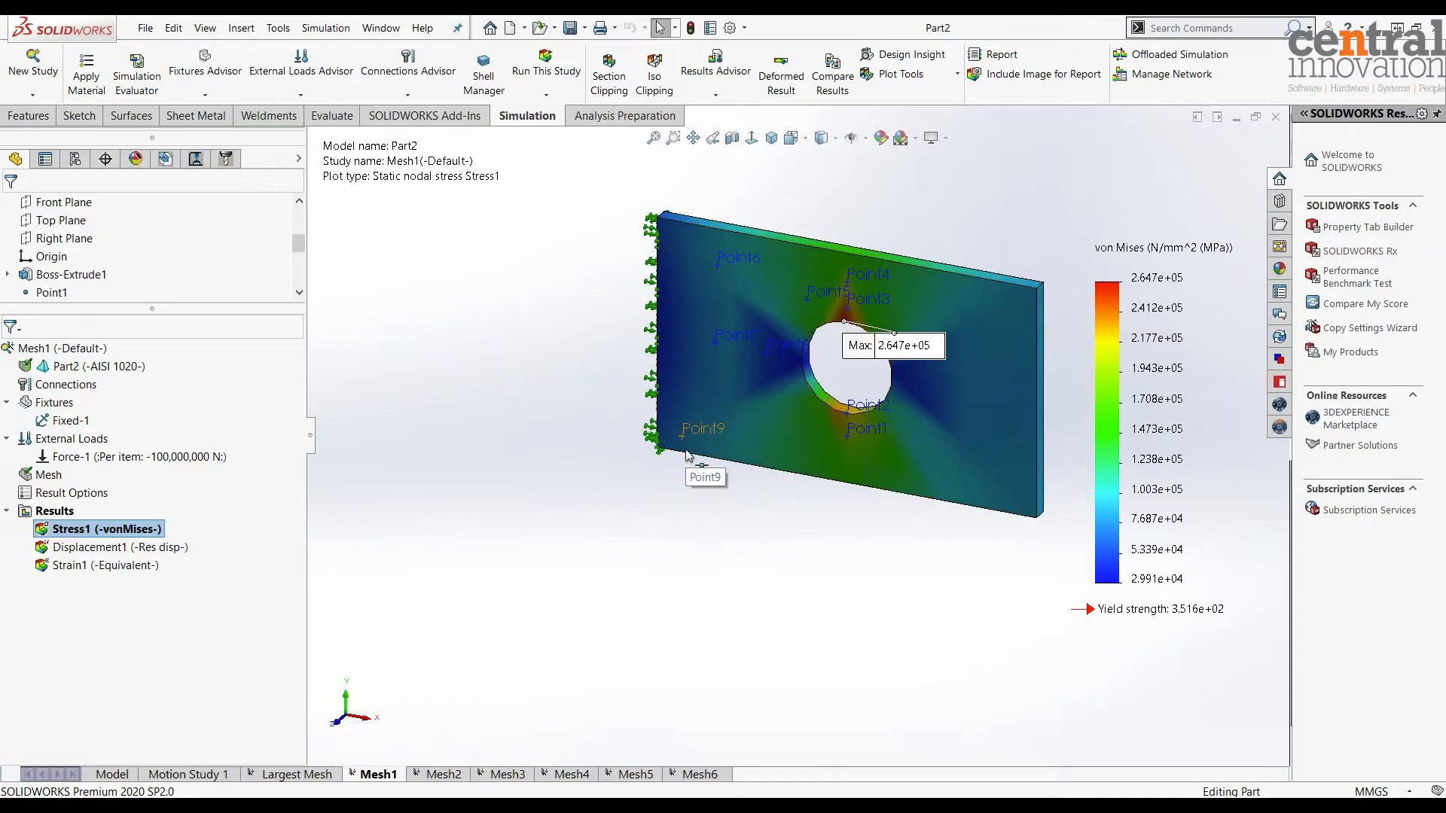
right_click(130, 531)
left_click(397, 450)
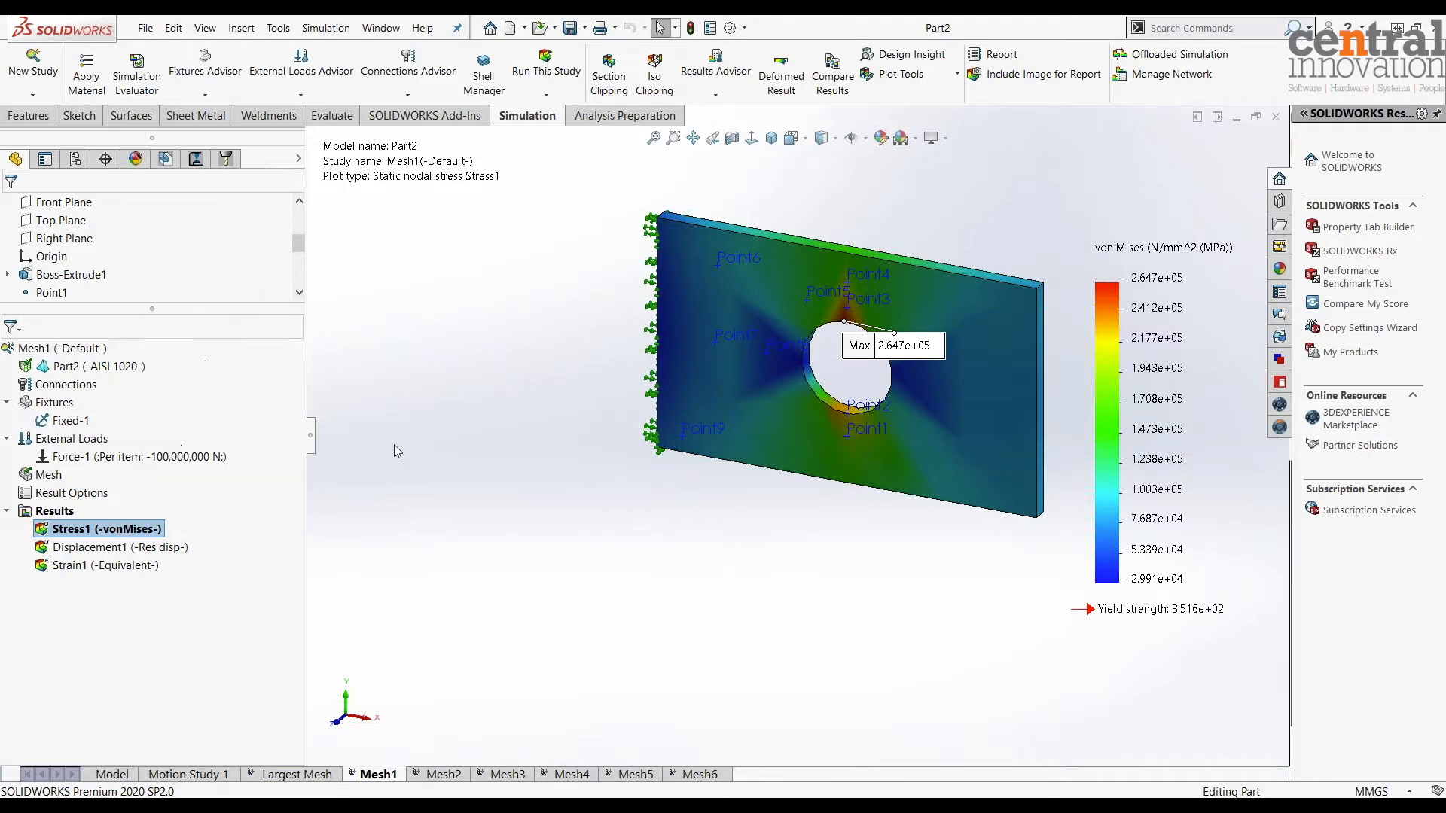
- Expand Part2's solid bodies and sensors in the feature tree to check for the Workflow Sensitive1 sensor
left_click(300, 202)
left_click(299, 202)
left_click(299, 203)
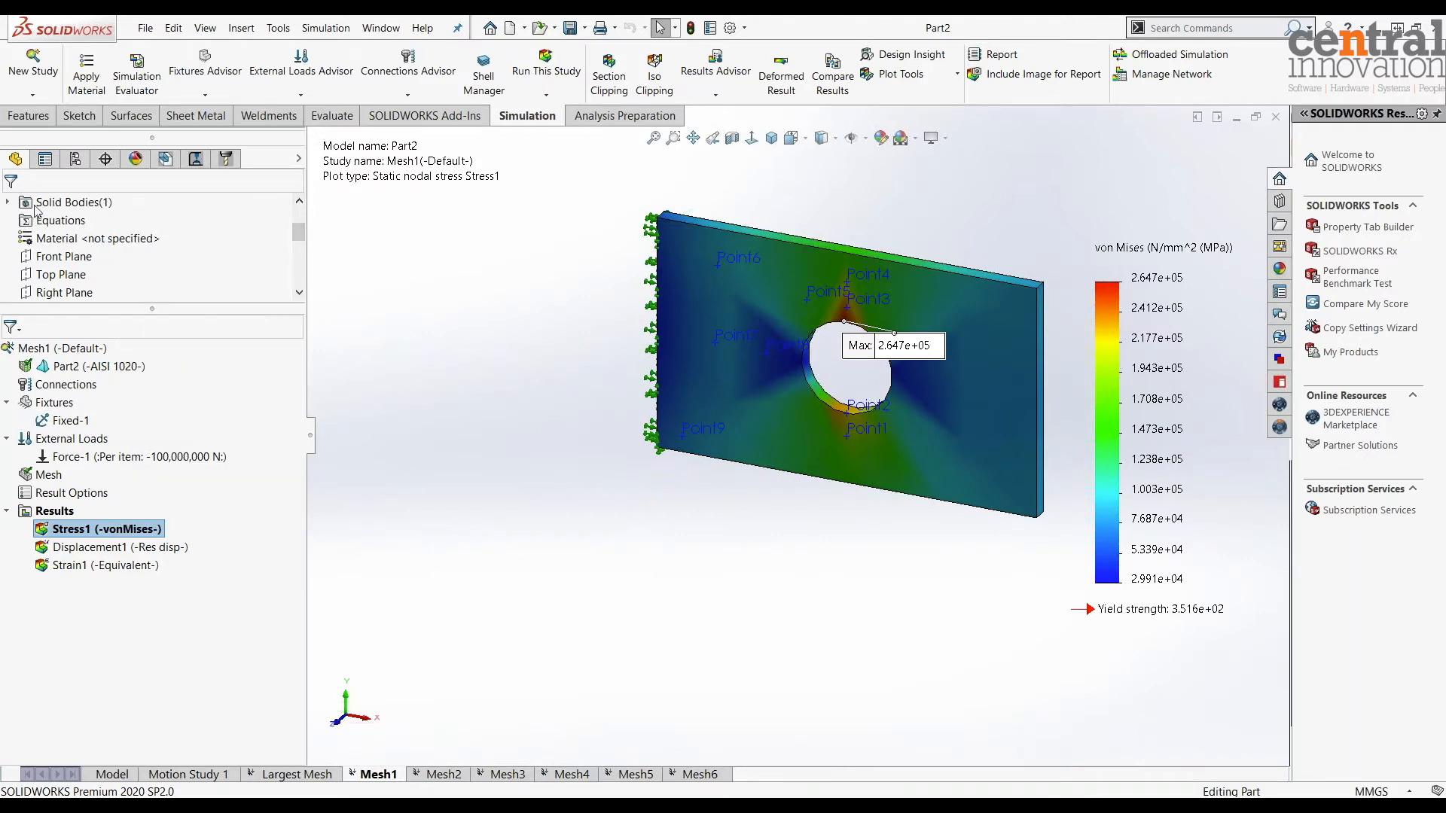
left_click(9, 203)
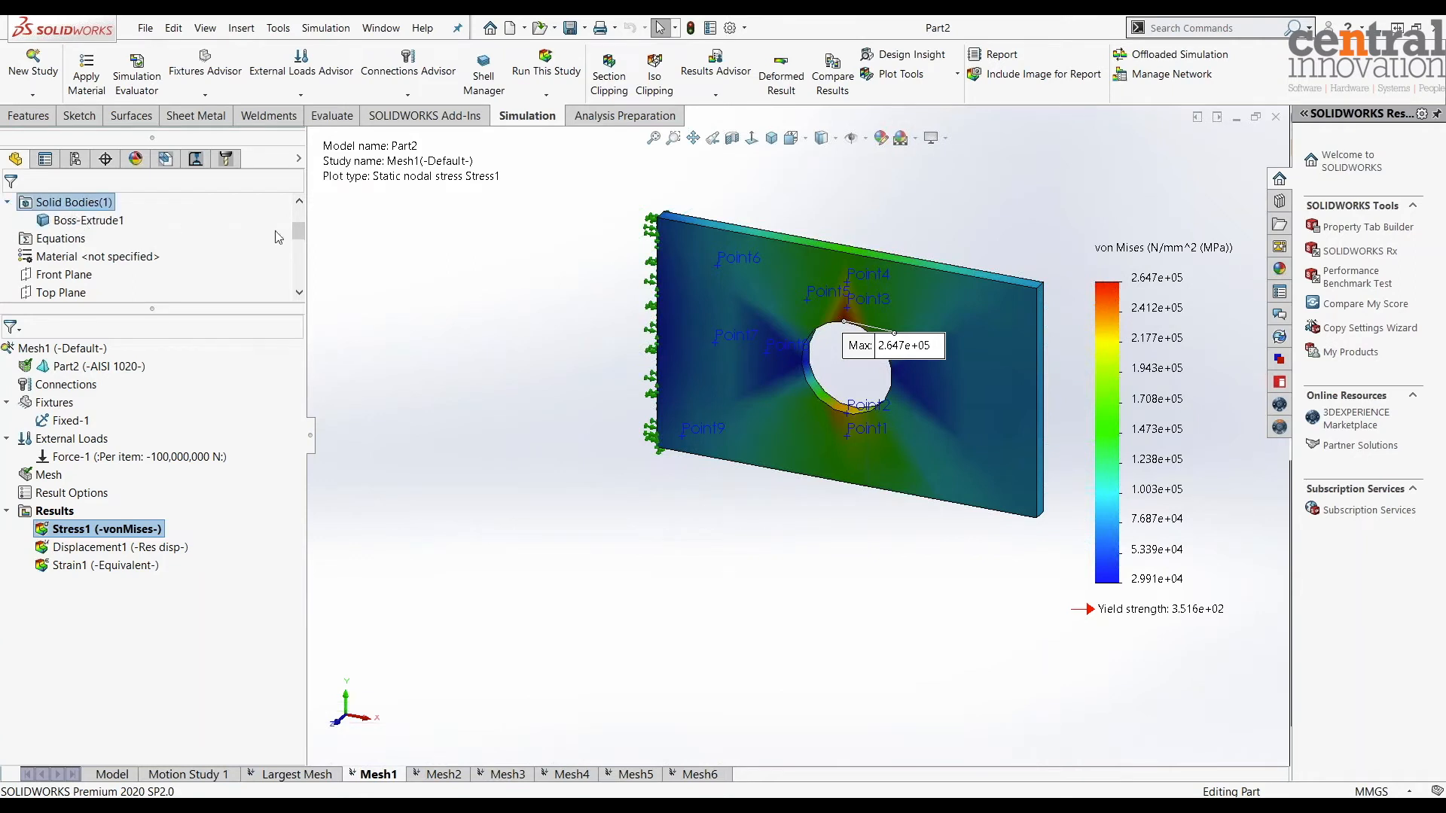
left_click(299, 202)
left_click(299, 203)
left_click(299, 202)
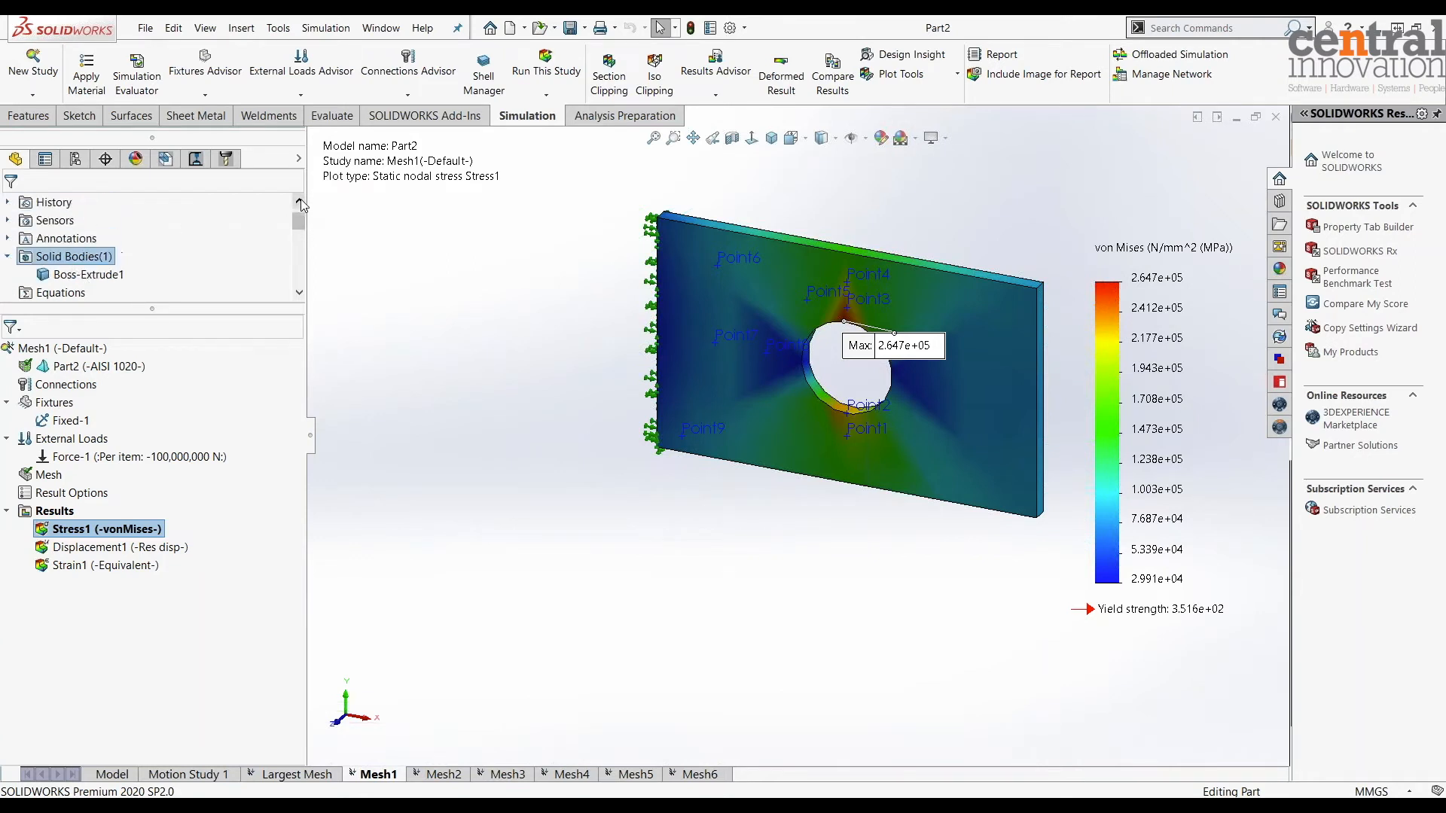
left_click(7, 221)
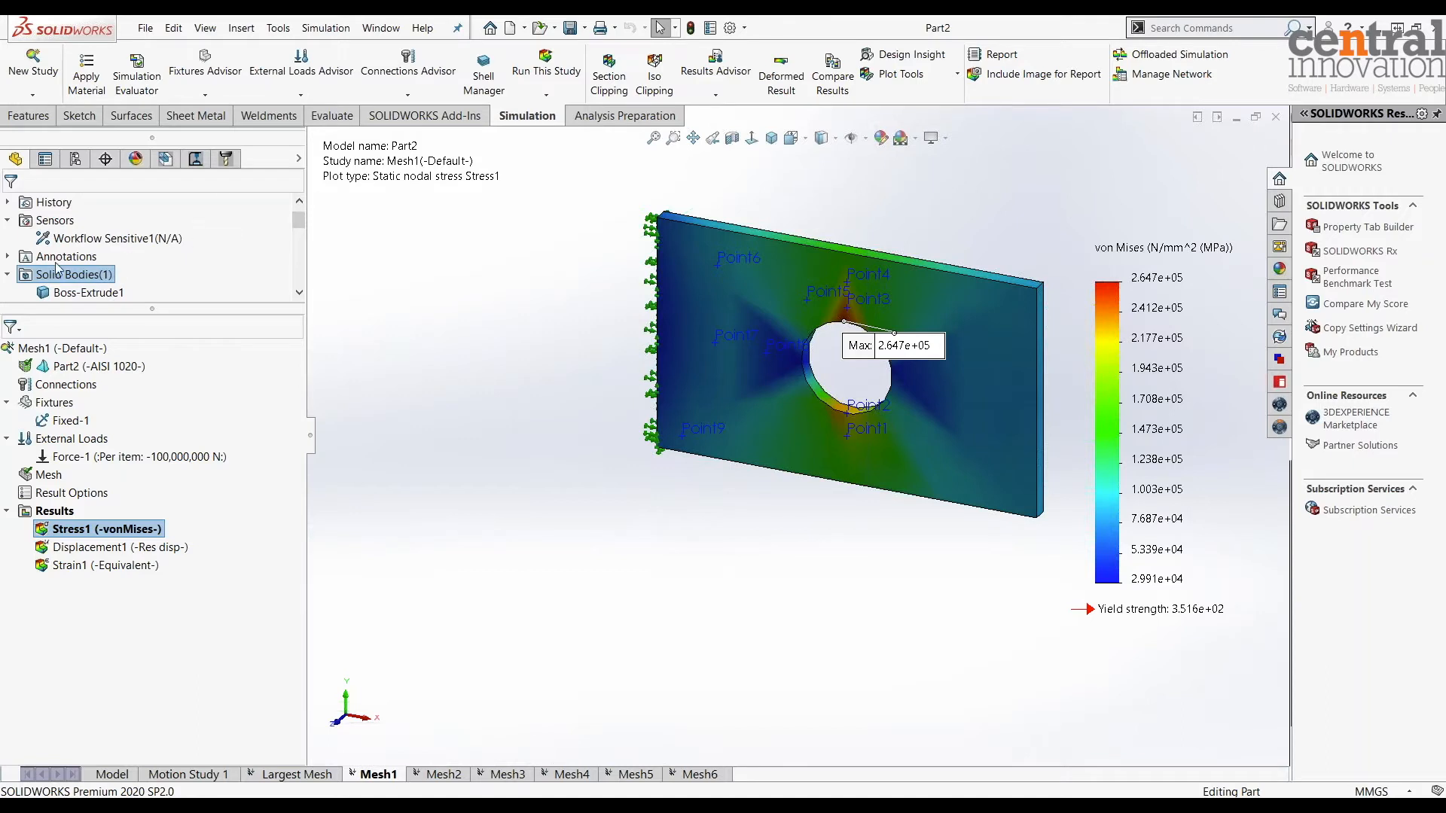
- Probe the Mesh1 study's Stress1 plot from sensors, using the Workflow Sensitive1 sensor
right_click(61, 532)
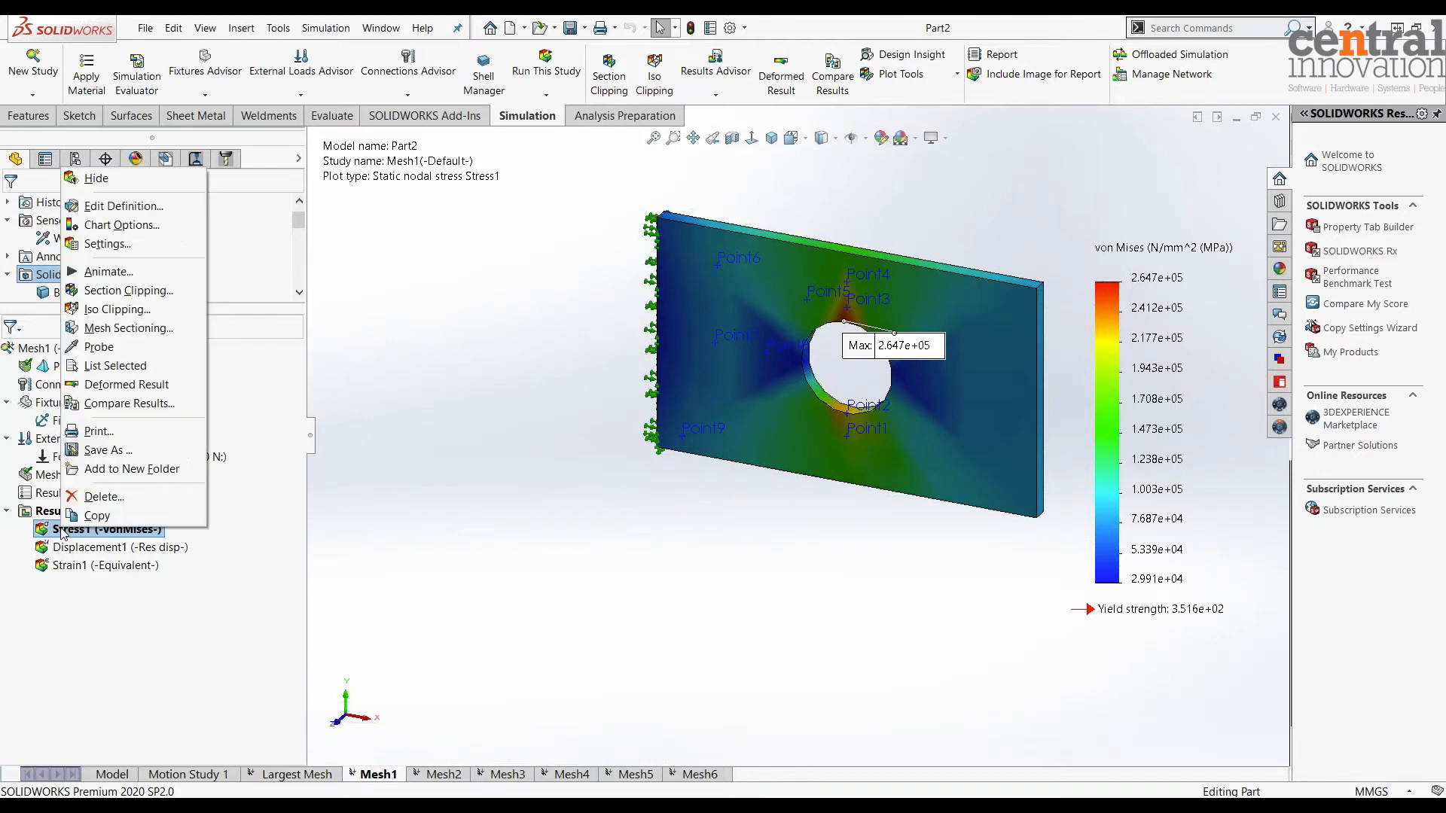
left_click(107, 348)
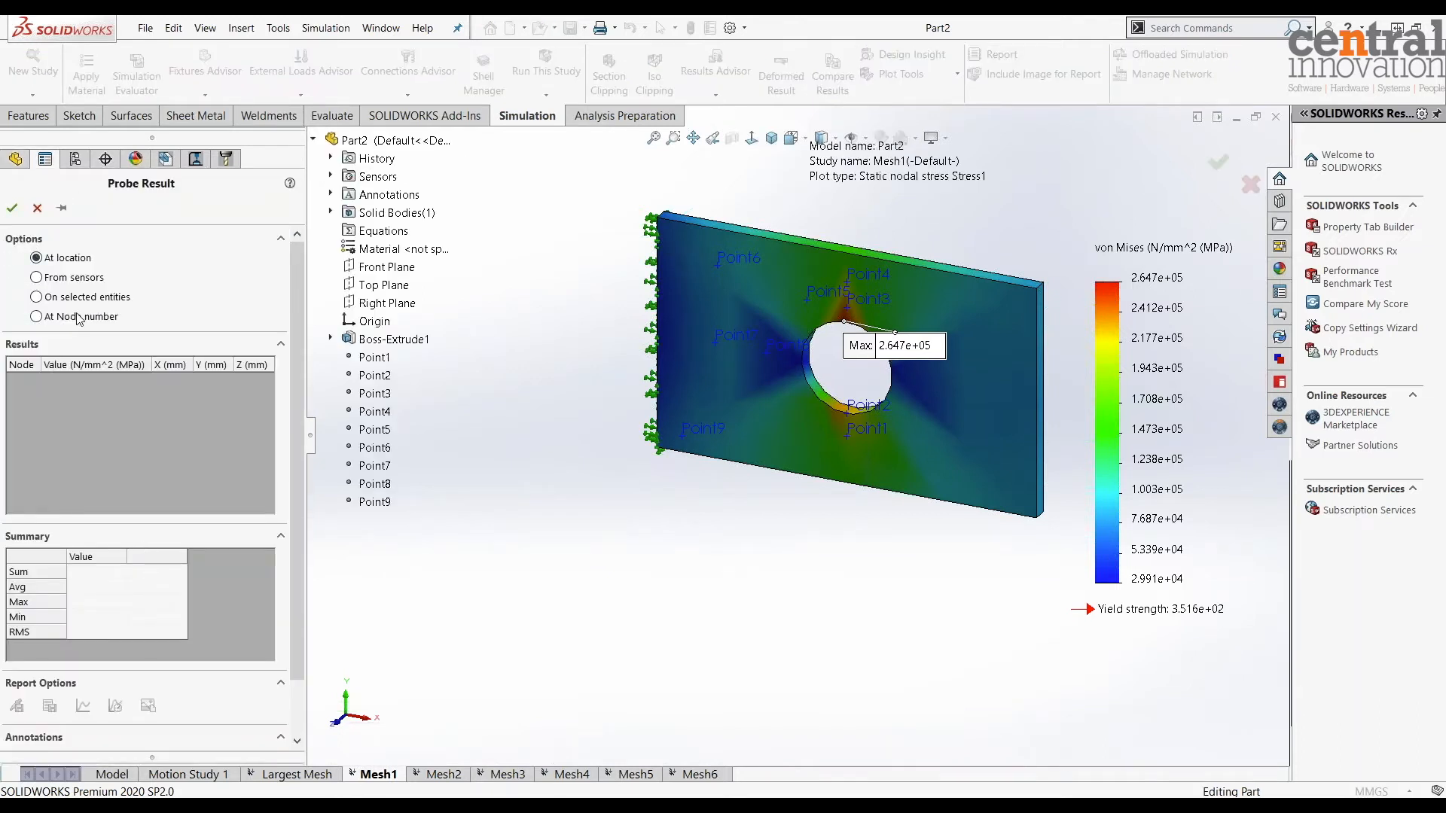
left_click(36, 278)
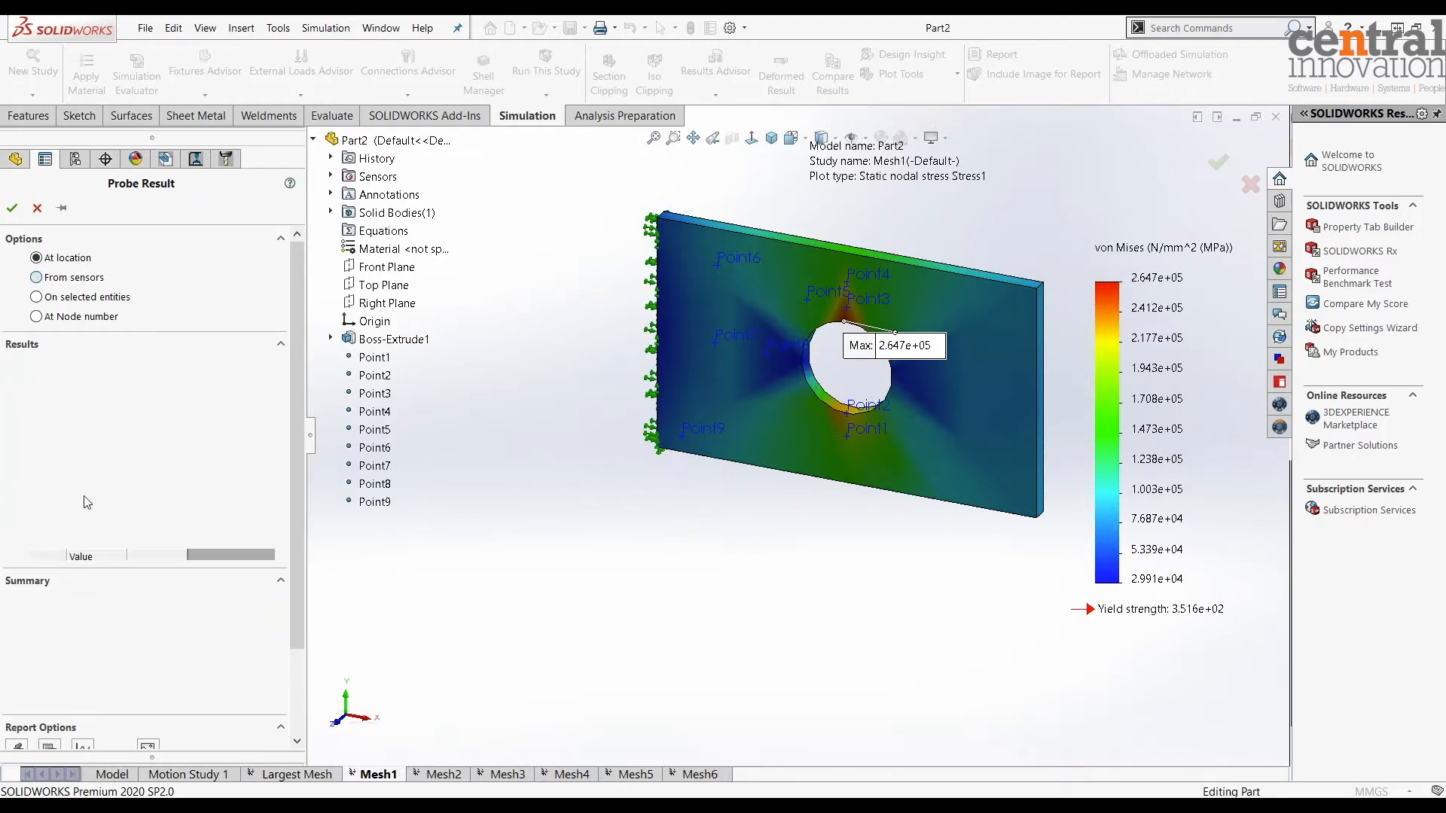
left_click(271, 366)
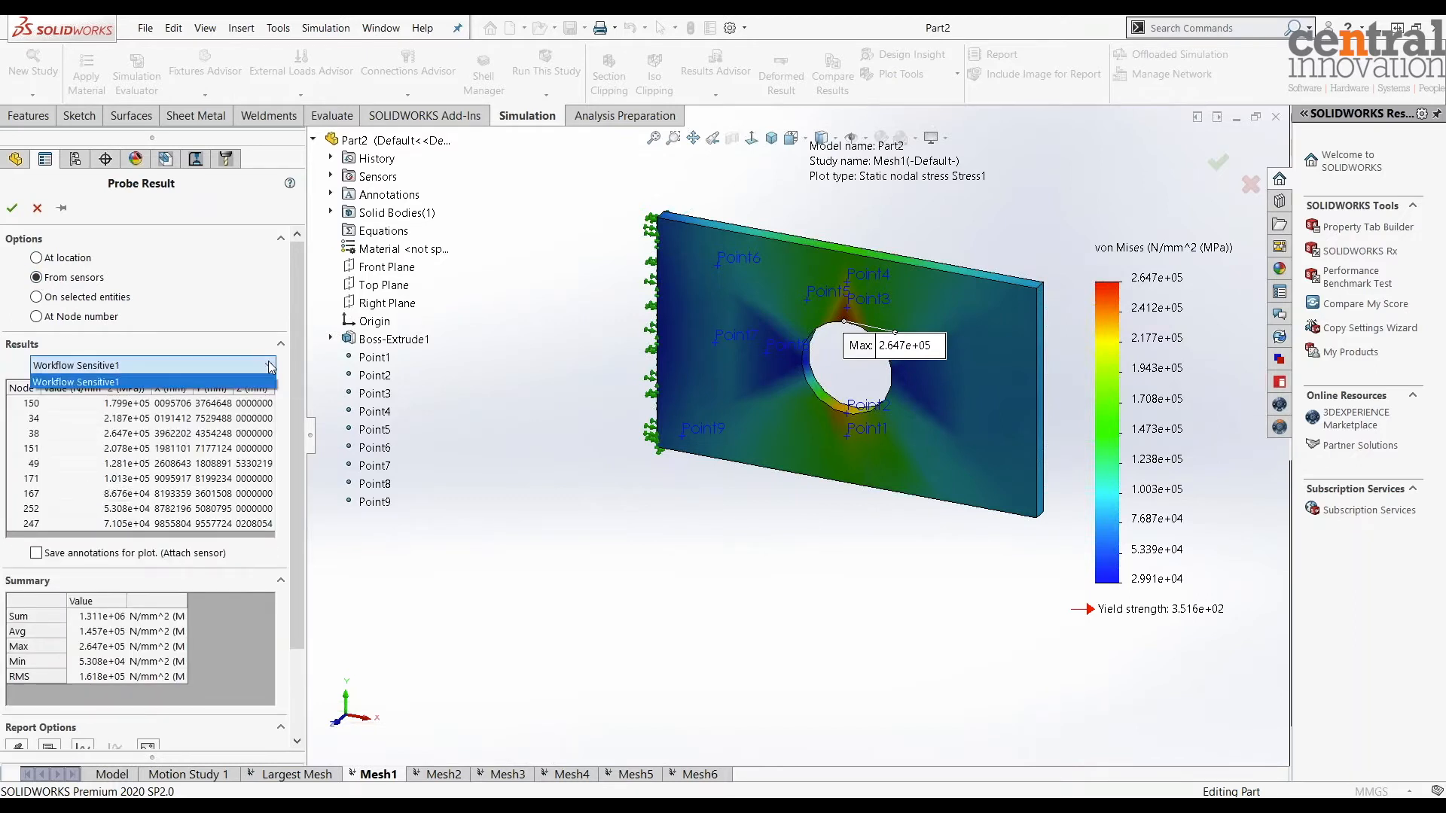
left_click(133, 383)
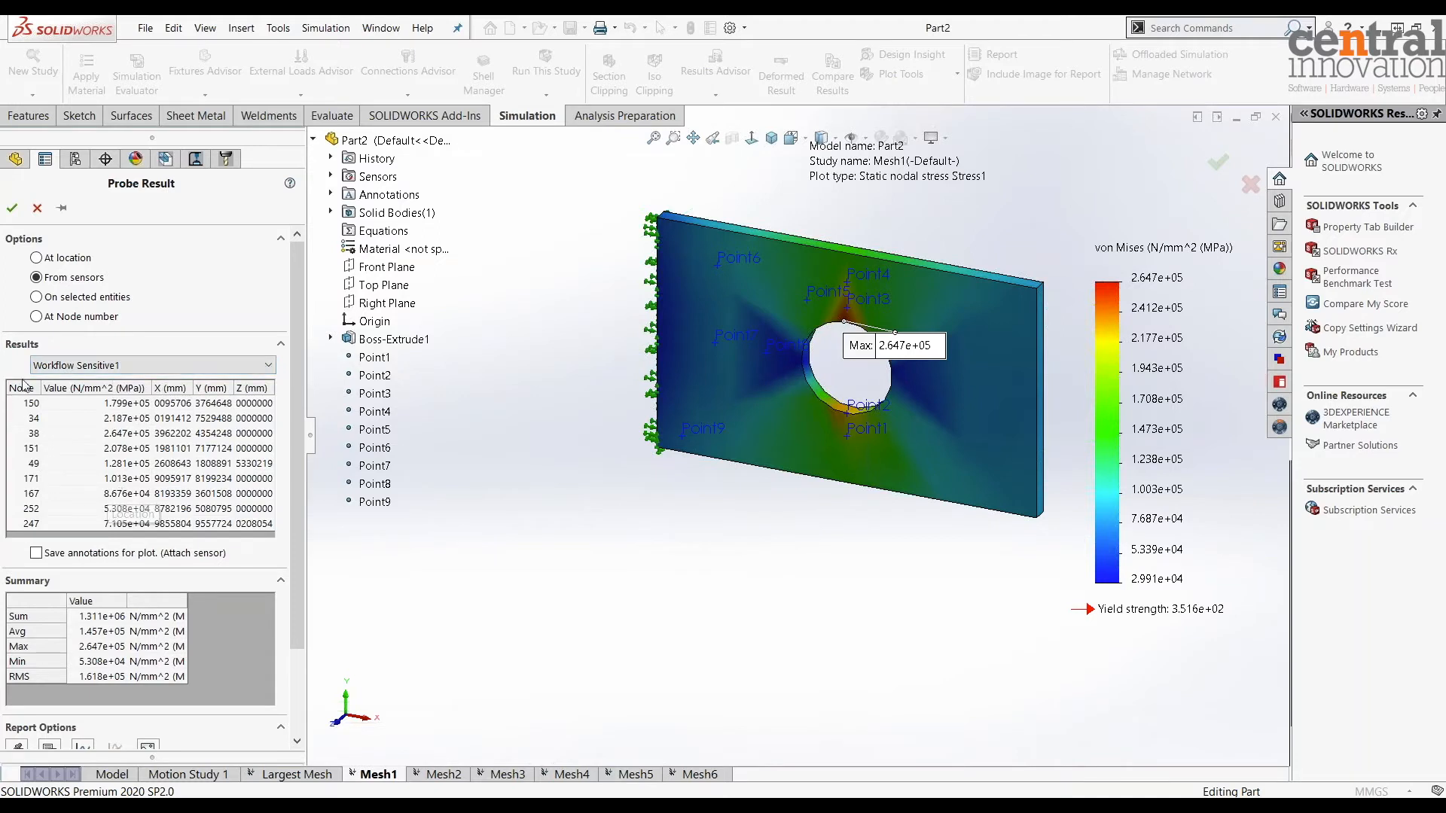
left_click(96, 367)
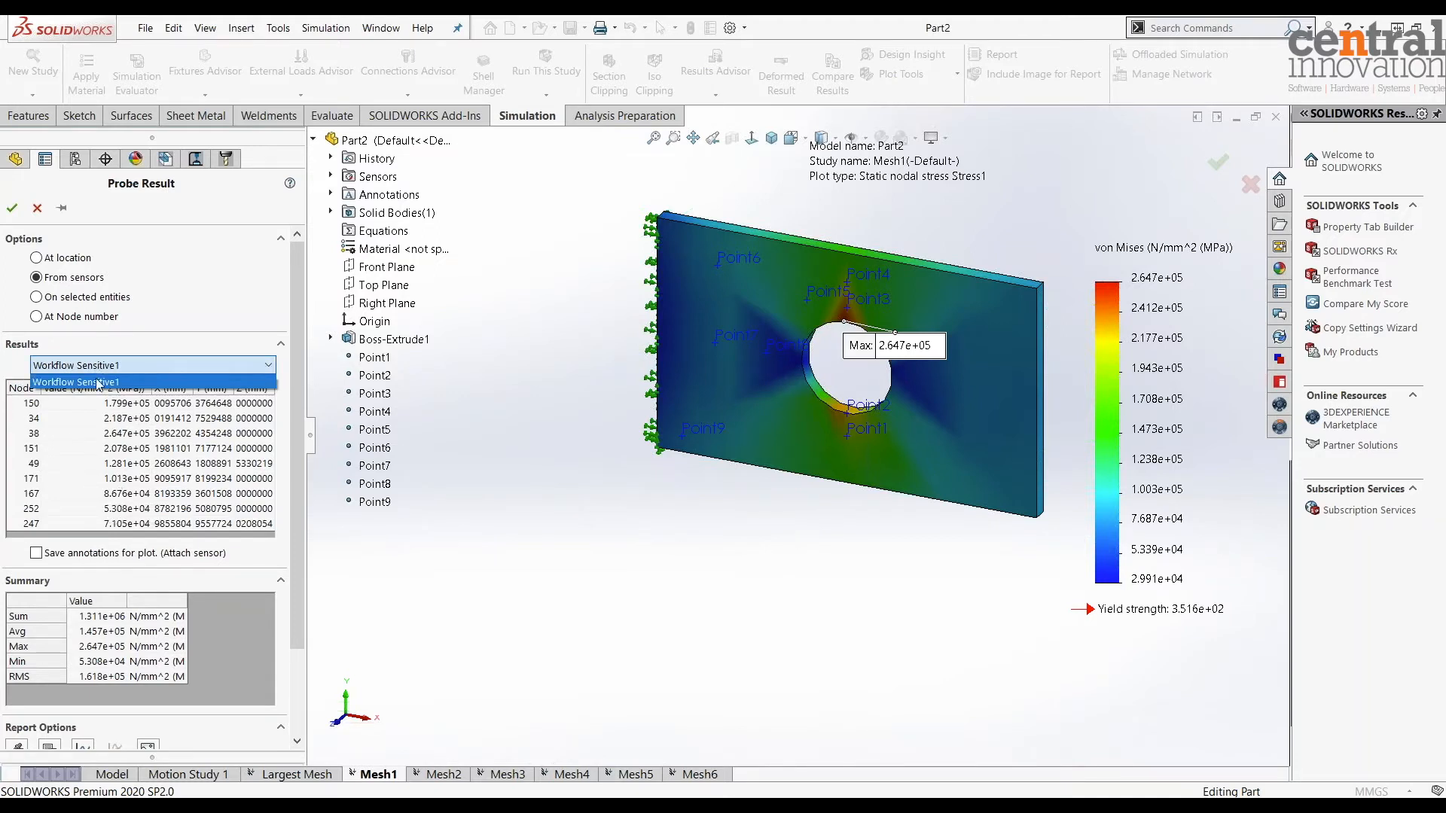
left_click(156, 344)
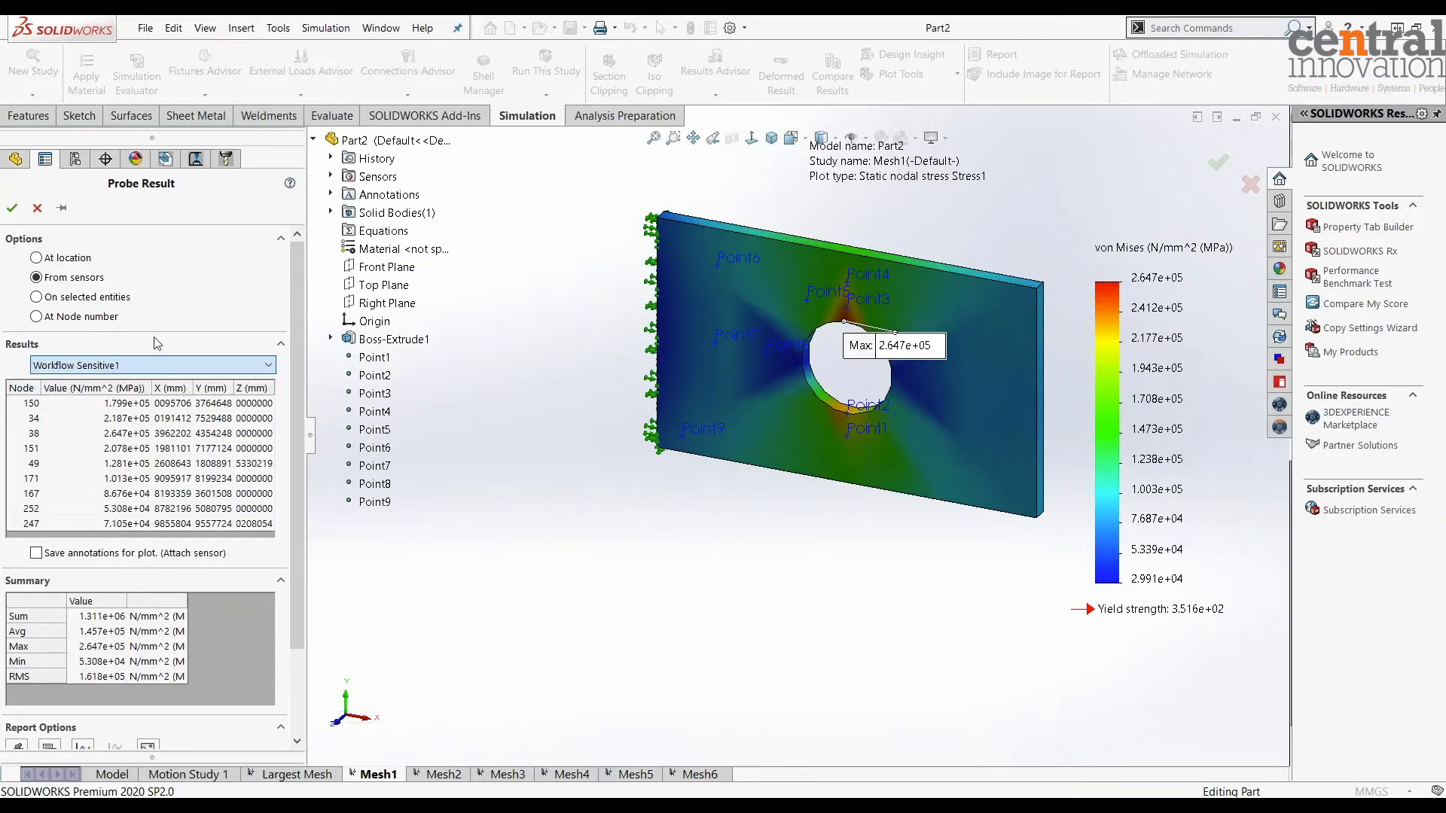
- Go through all nine sensor nodes in the probe results to inspect each one's stress on the plate, and close the probe
left_click(27, 405)
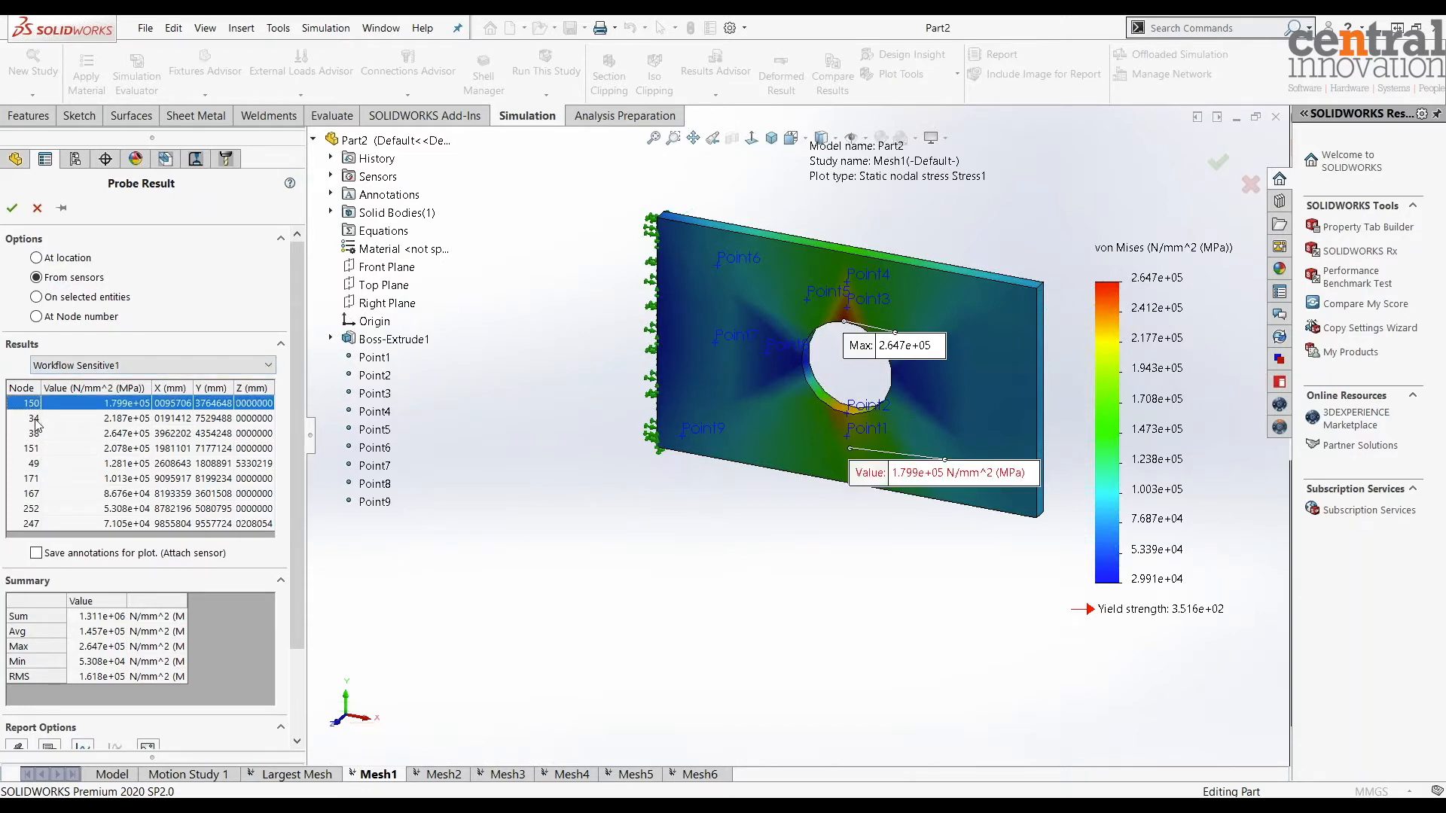
left_click(35, 420)
left_click(37, 435)
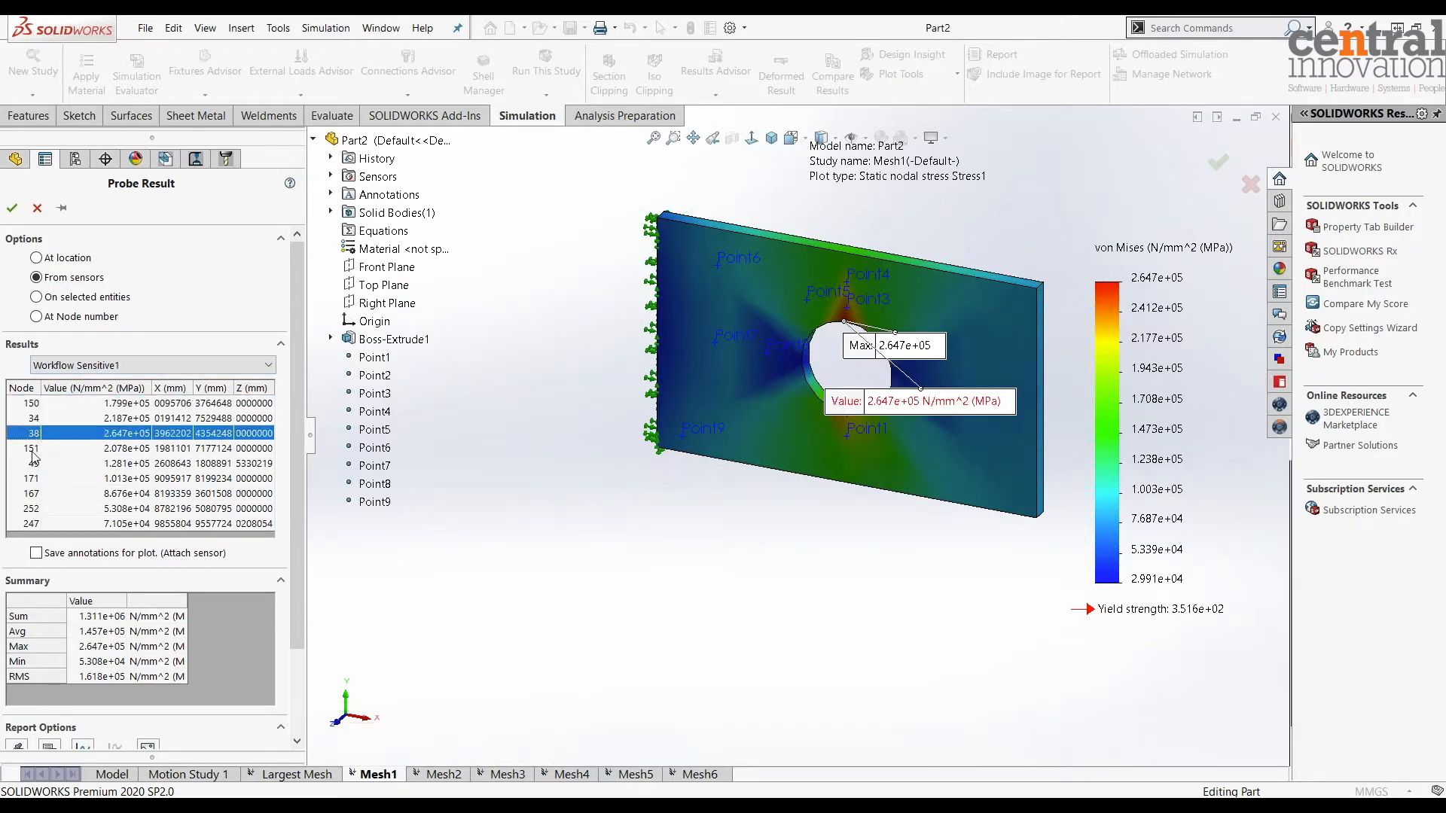
left_click(38, 449)
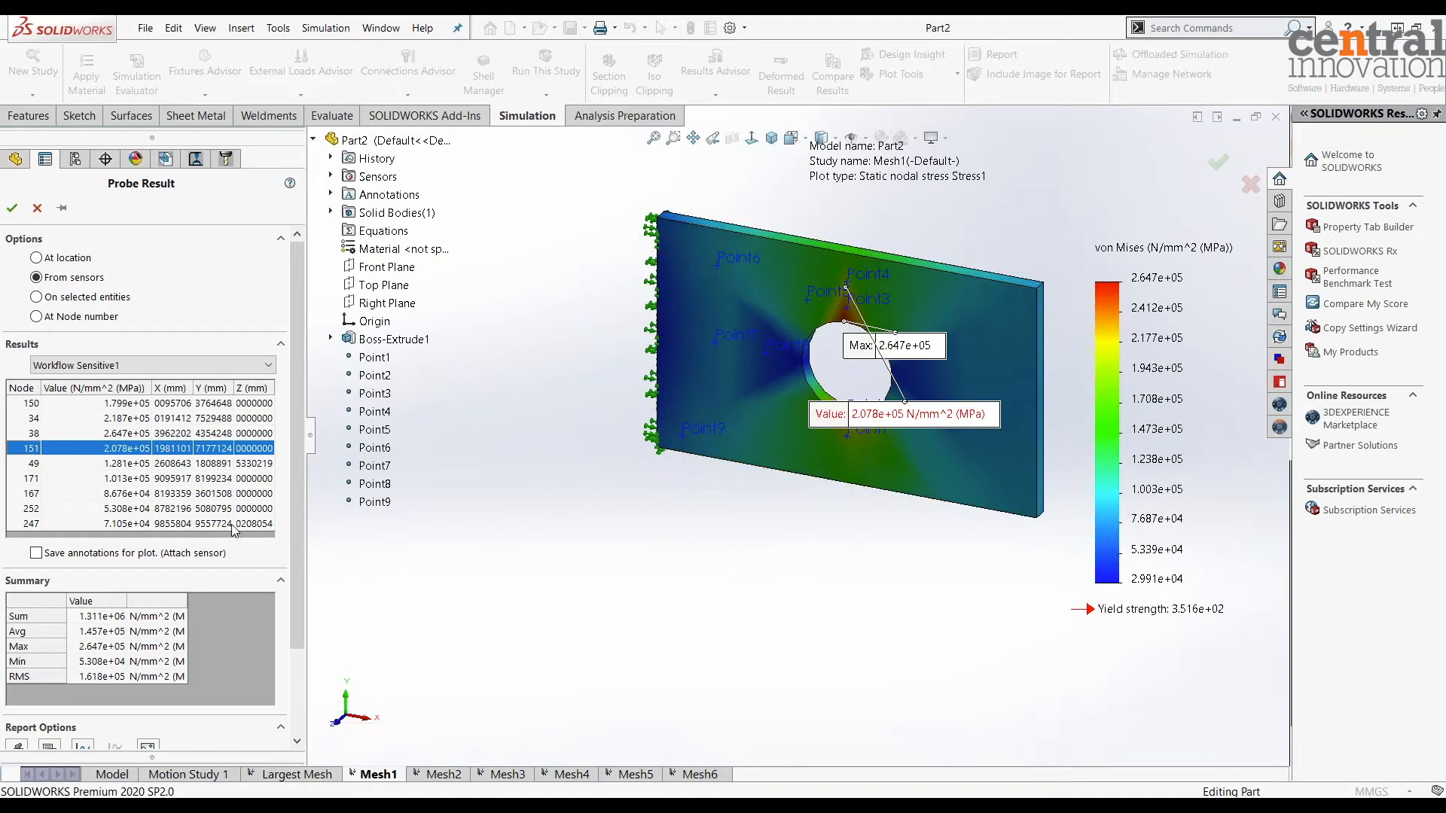
left_click(36, 464)
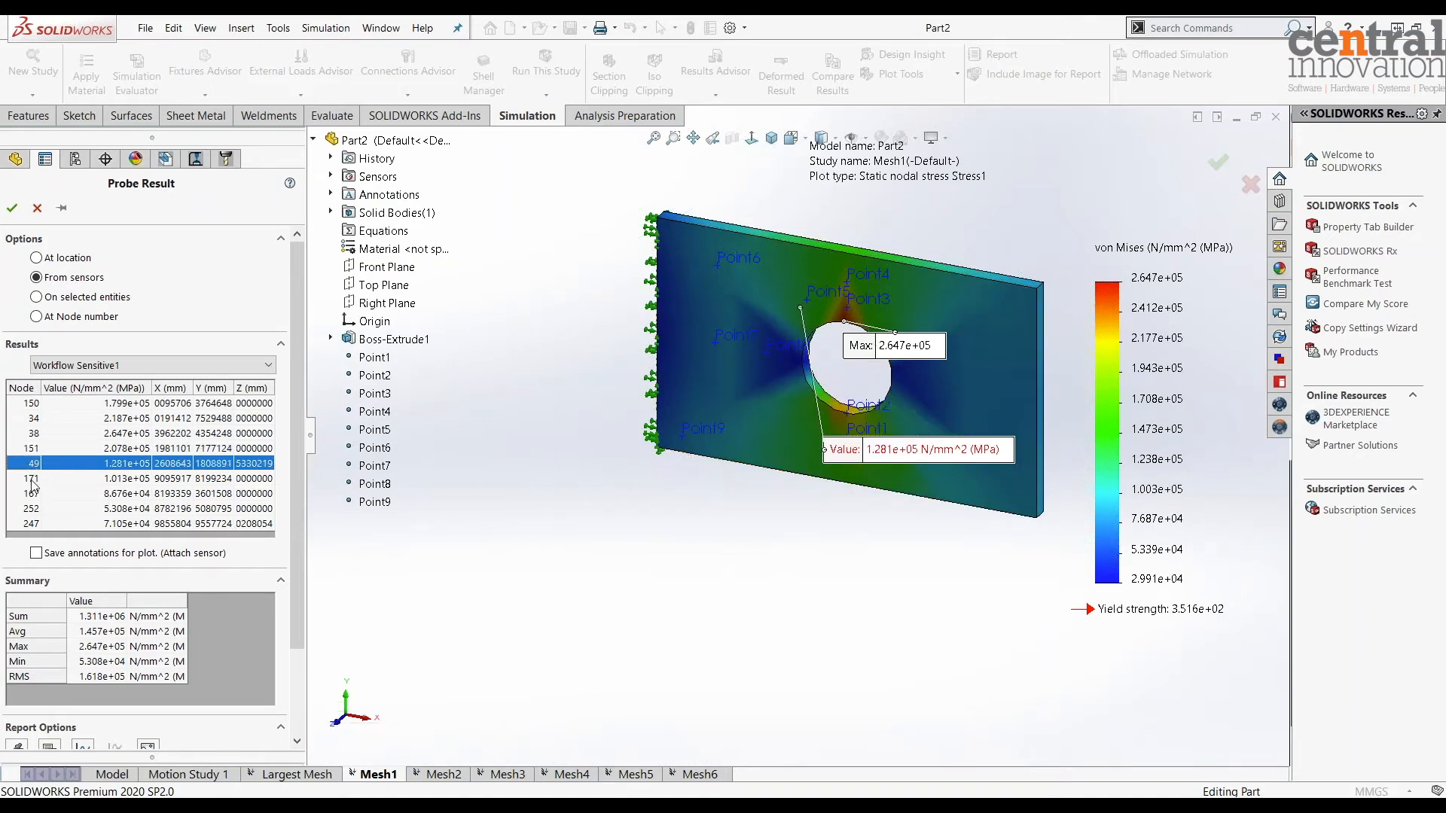
left_click(34, 481)
left_click(30, 494)
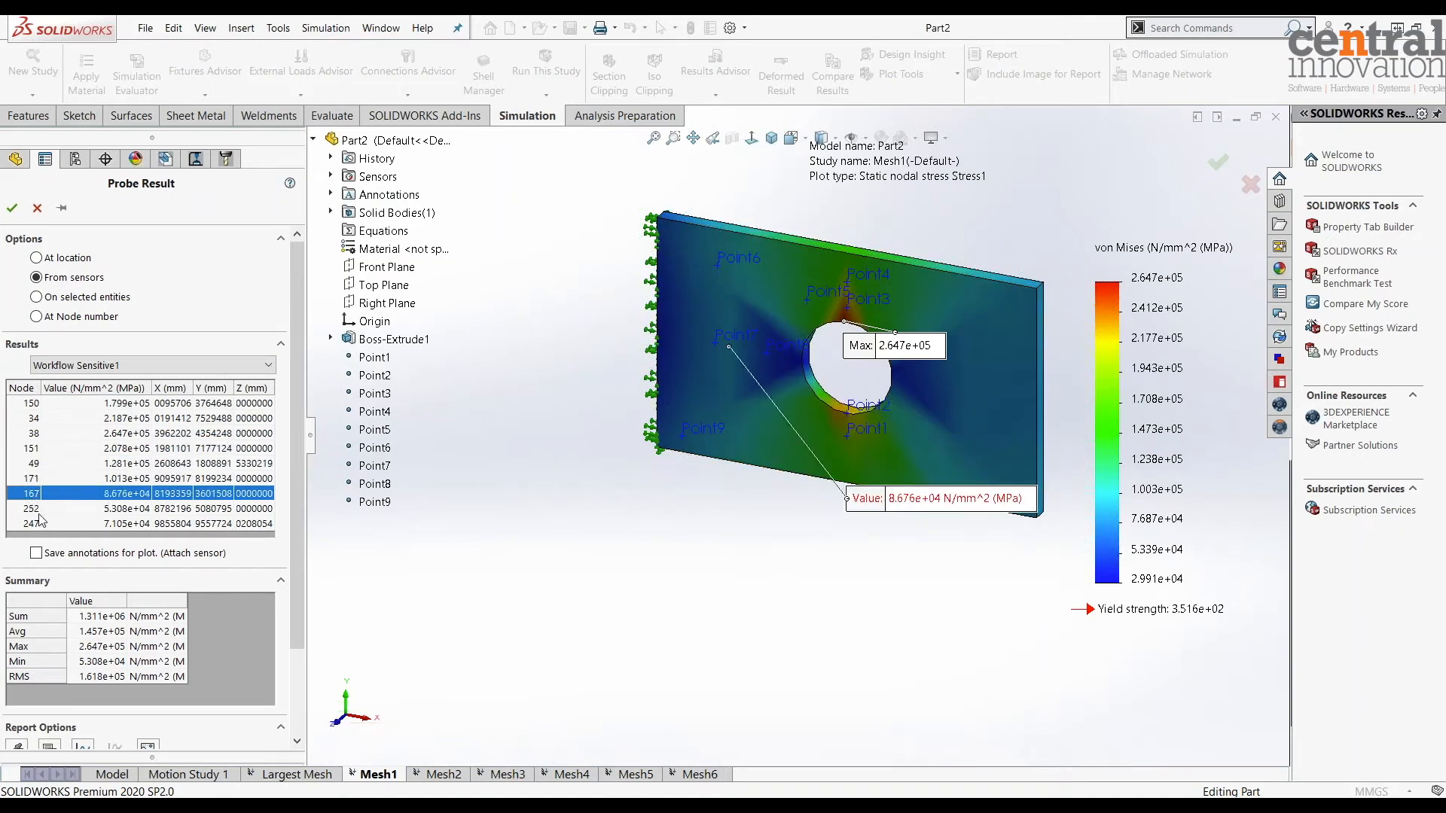
left_click(32, 509)
left_click(31, 525)
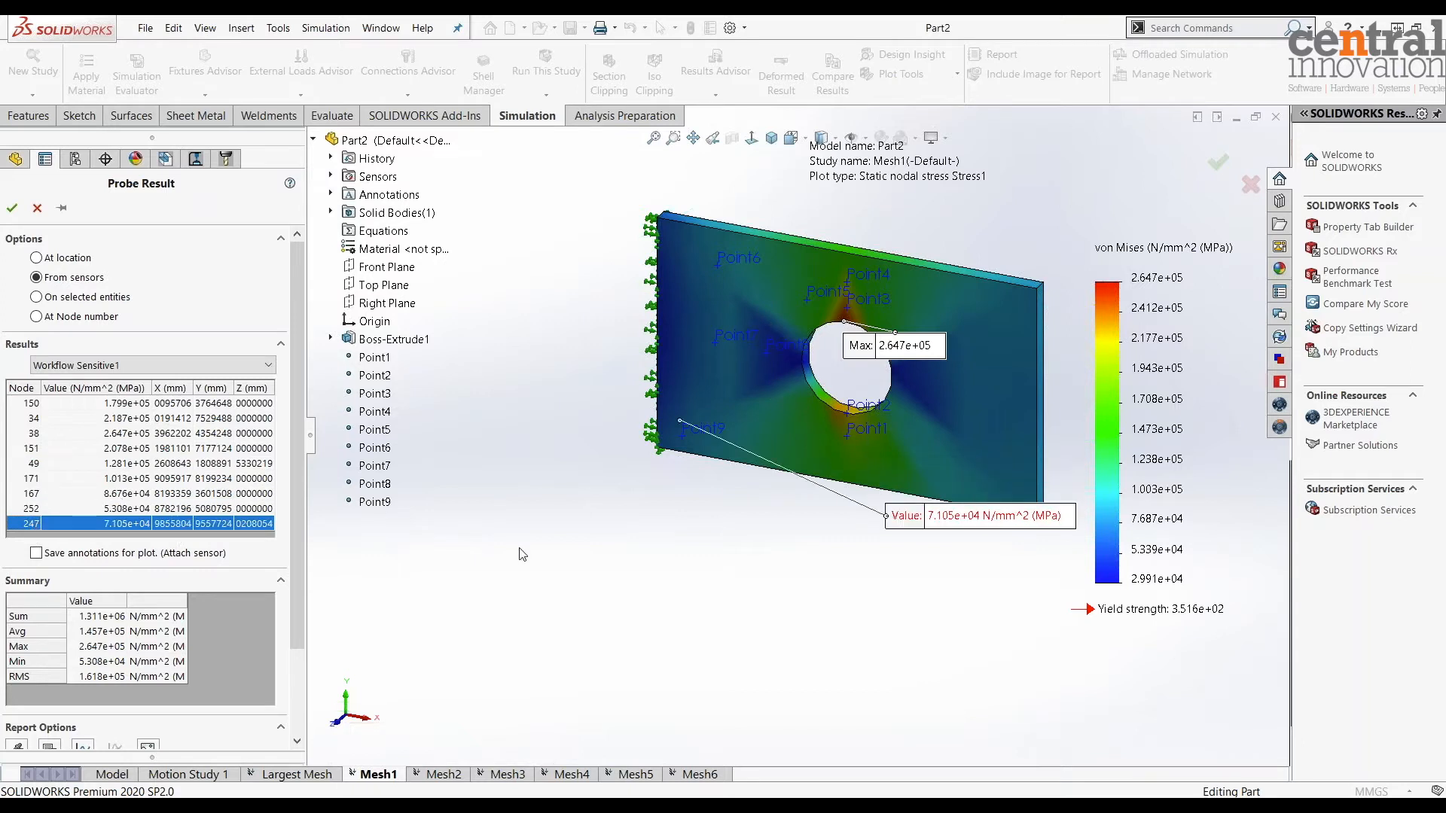
left_click(12, 208)
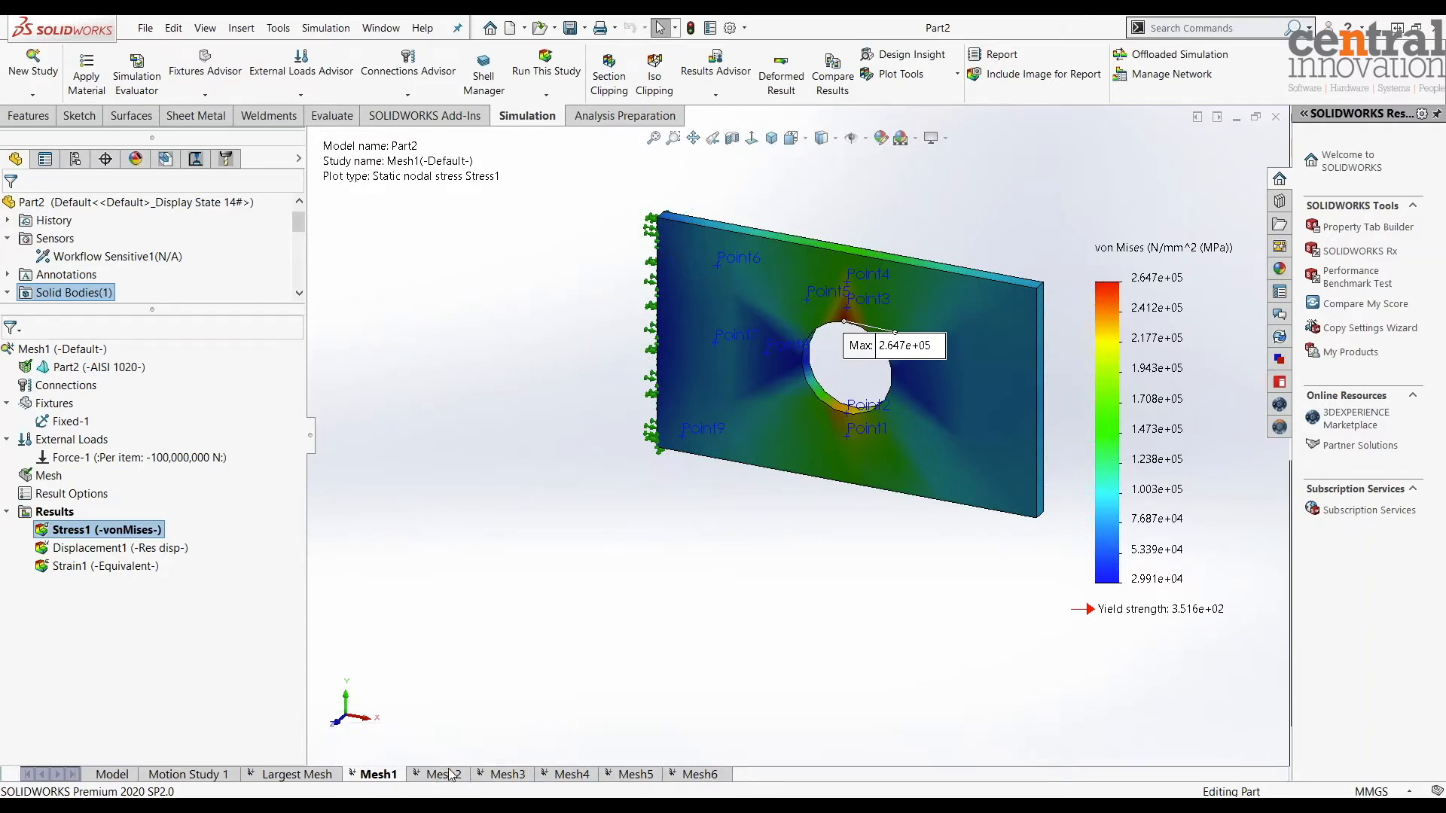
- Switch between the Mesh1 and Mesh6 studies to compare them on the plate, ending on Mesh6
left_click(711, 774)
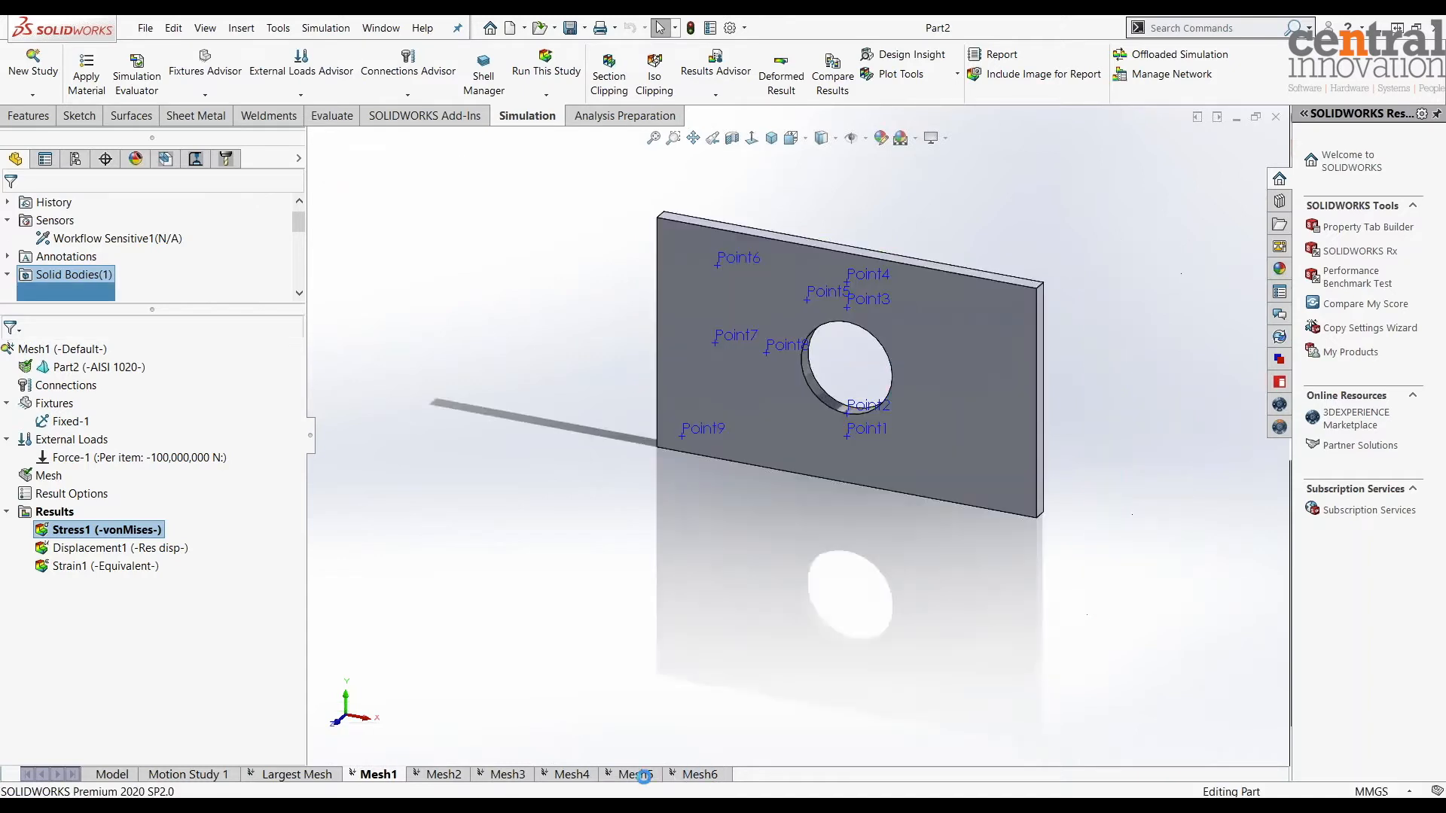
left_click(354, 776)
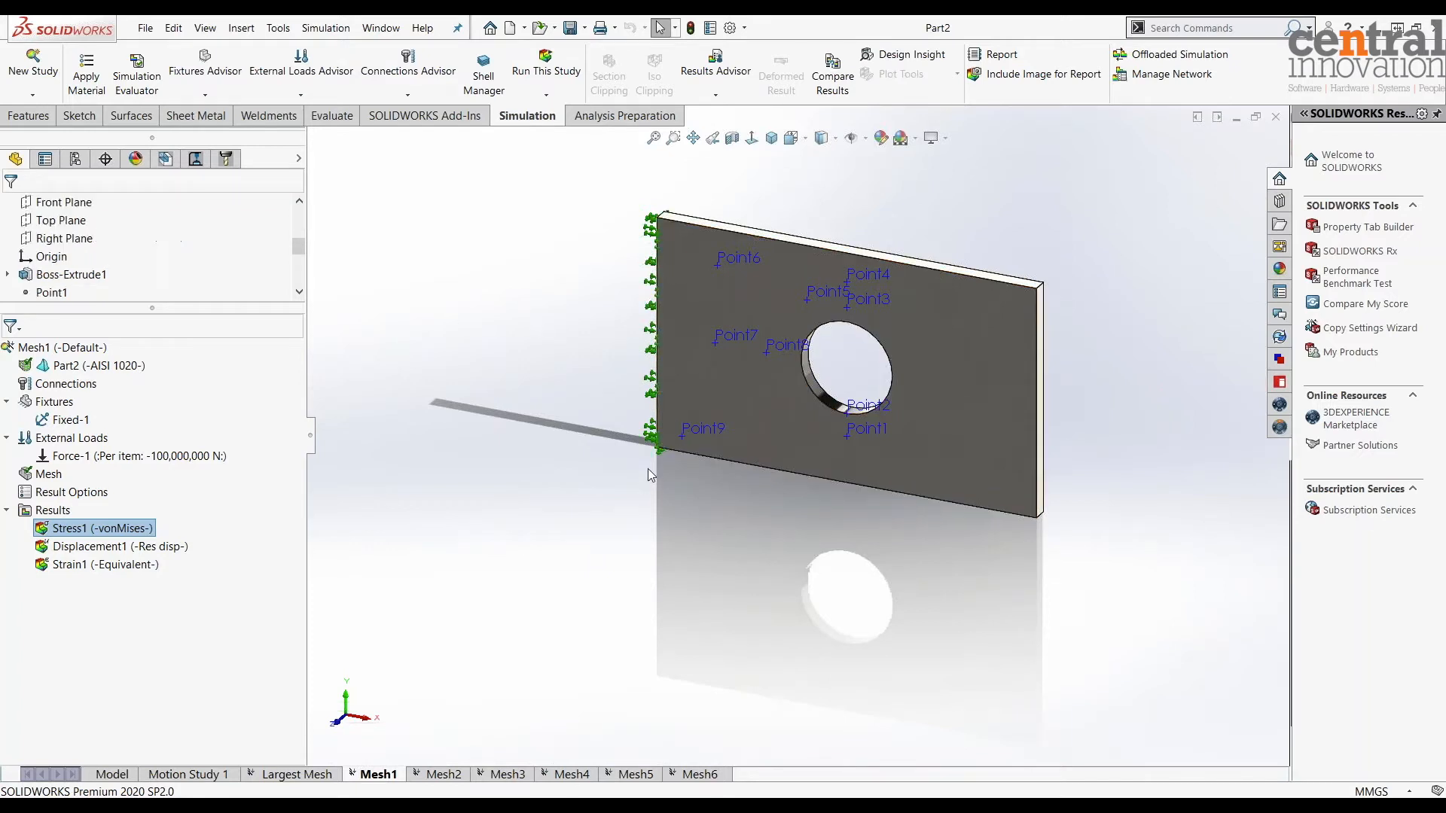
left_click(653, 138)
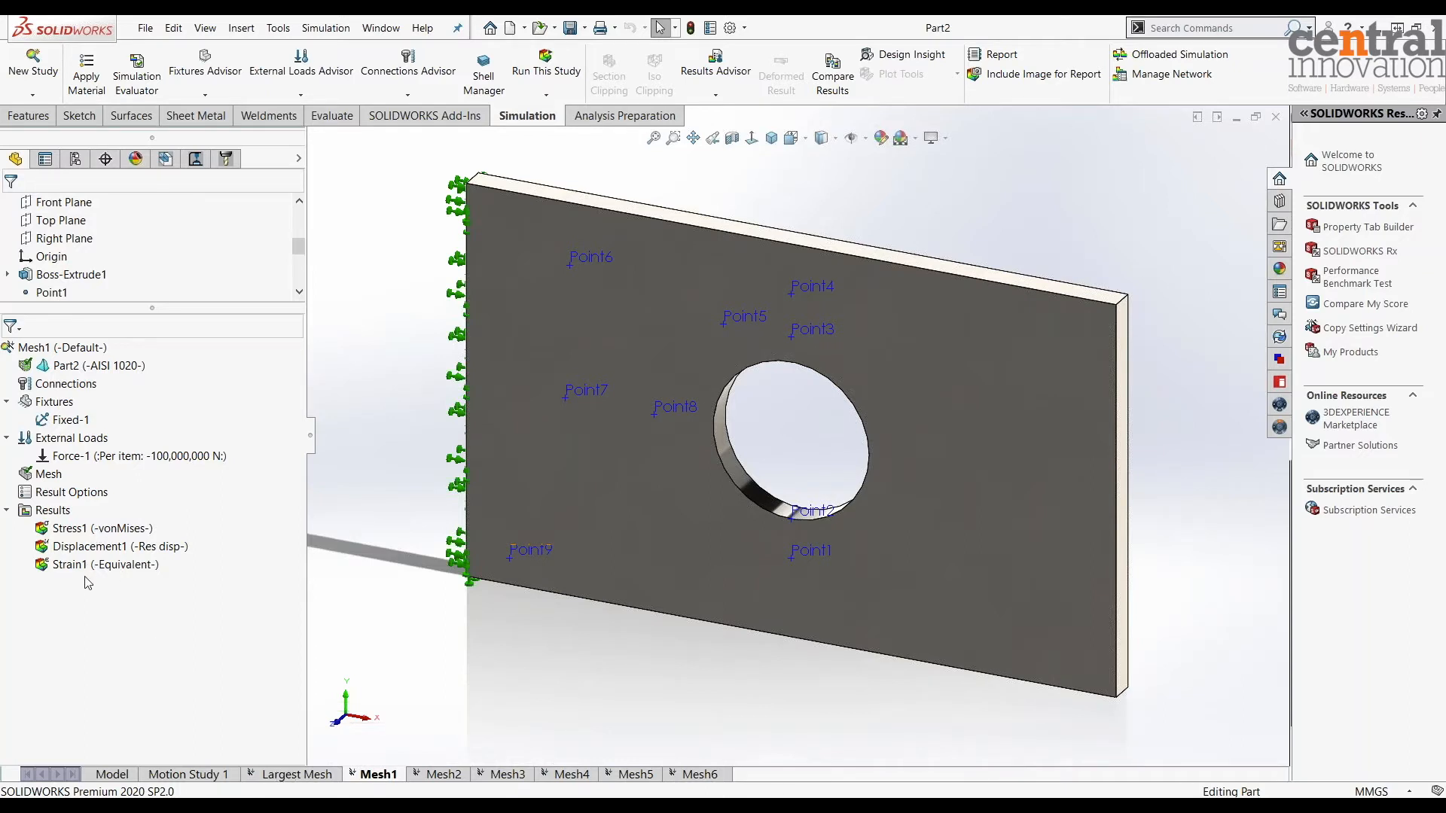
left_click(696, 780)
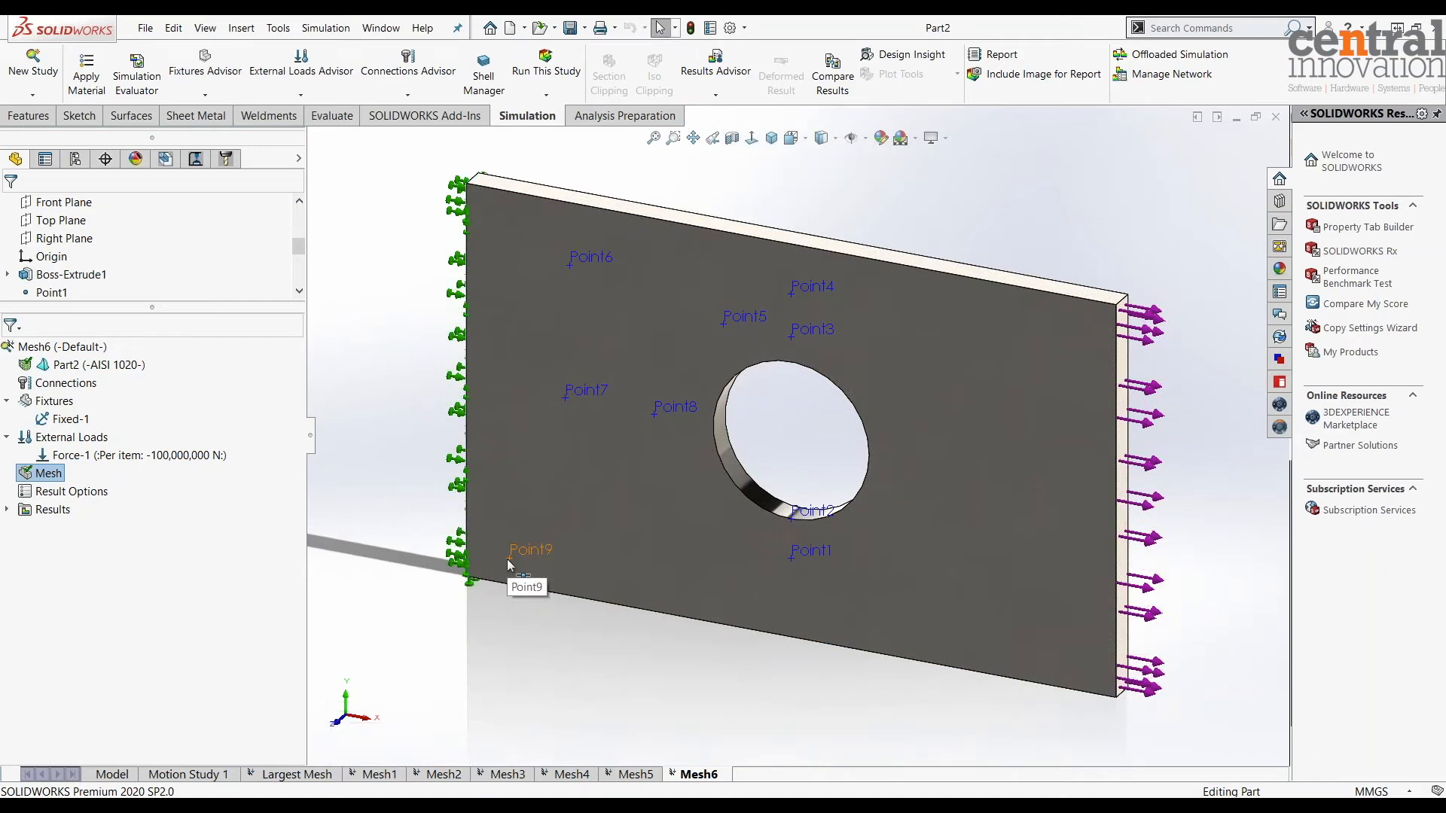
left_click(558, 671)
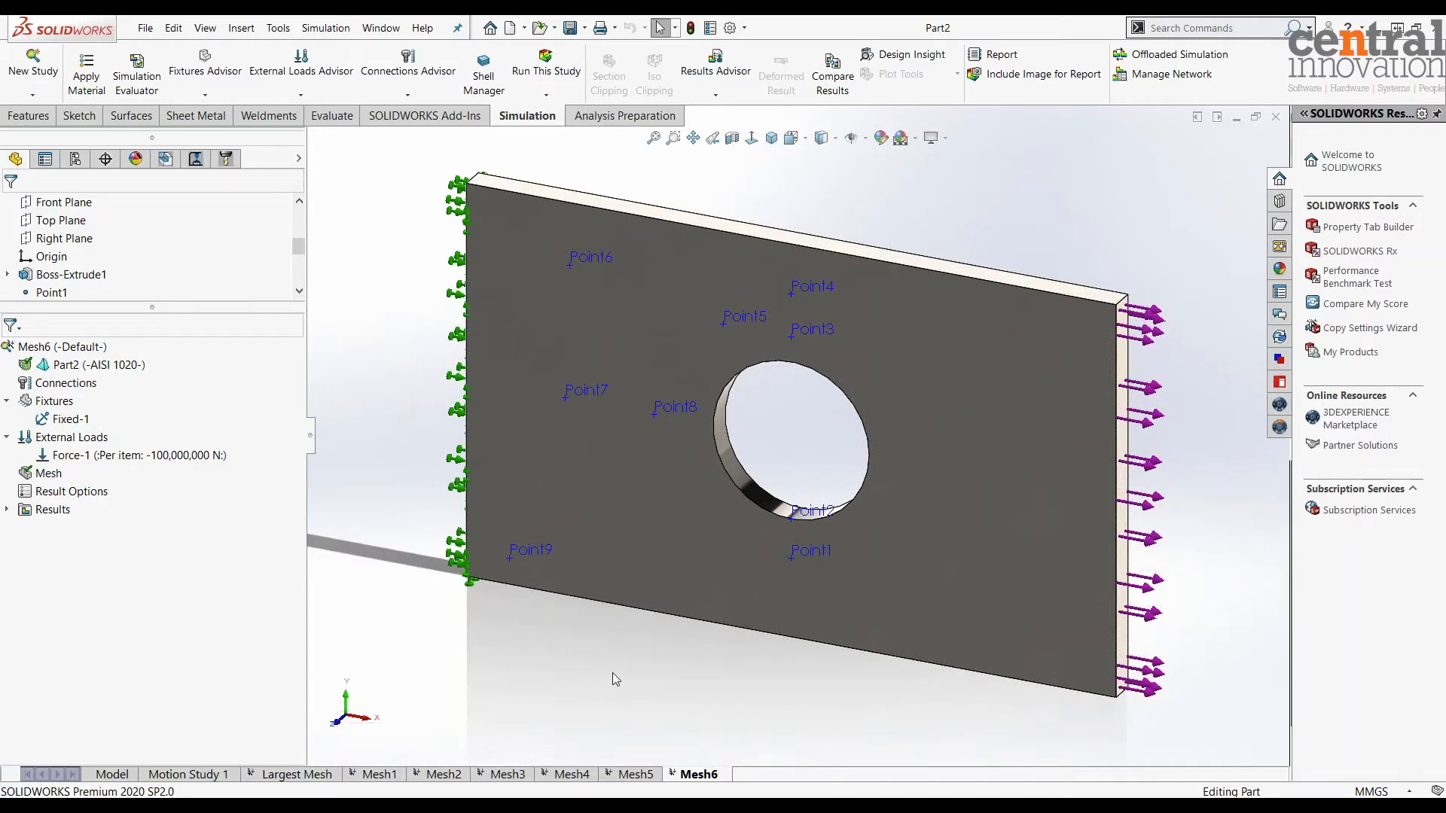
key("f")
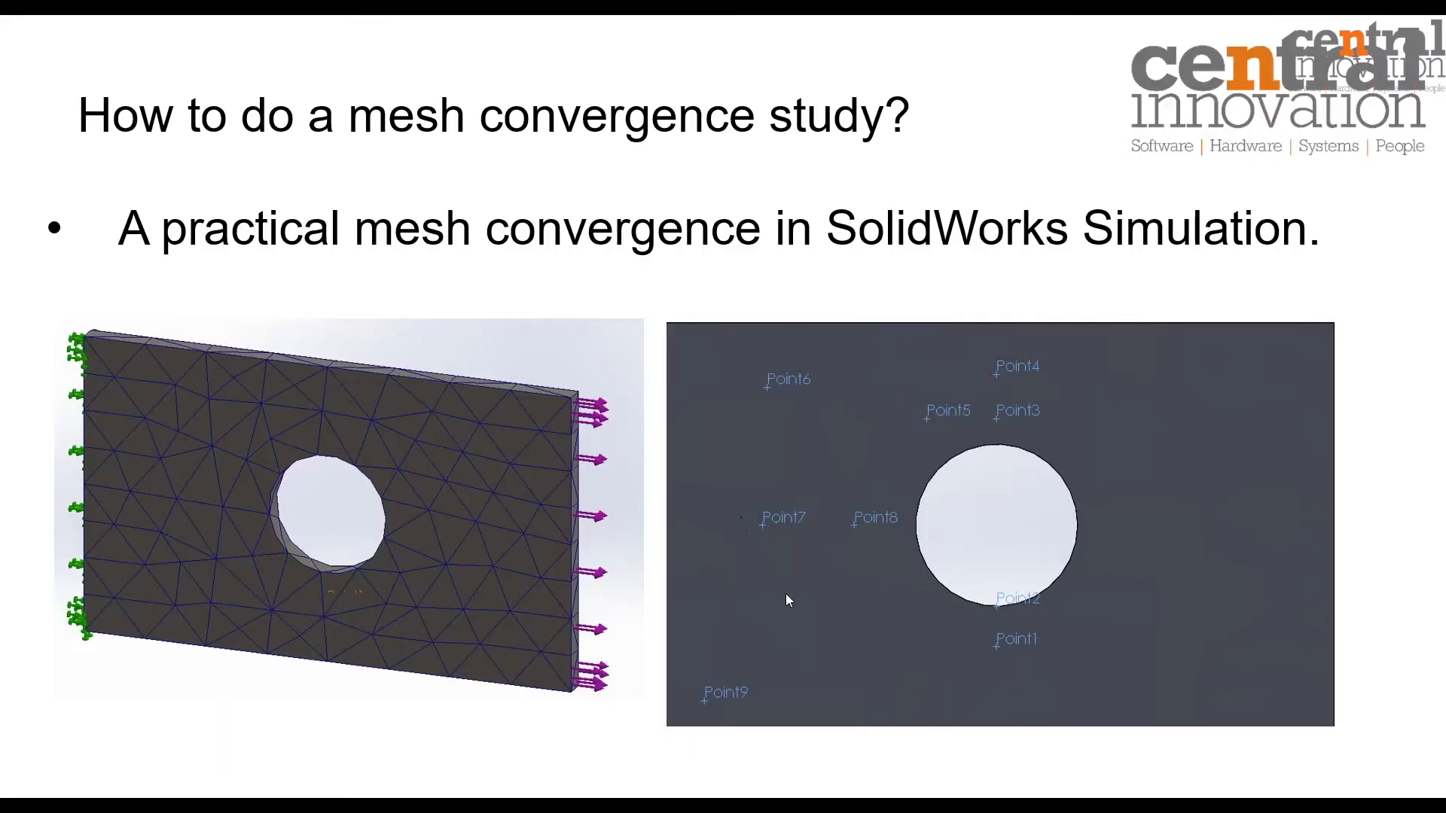
left_click(784, 622)
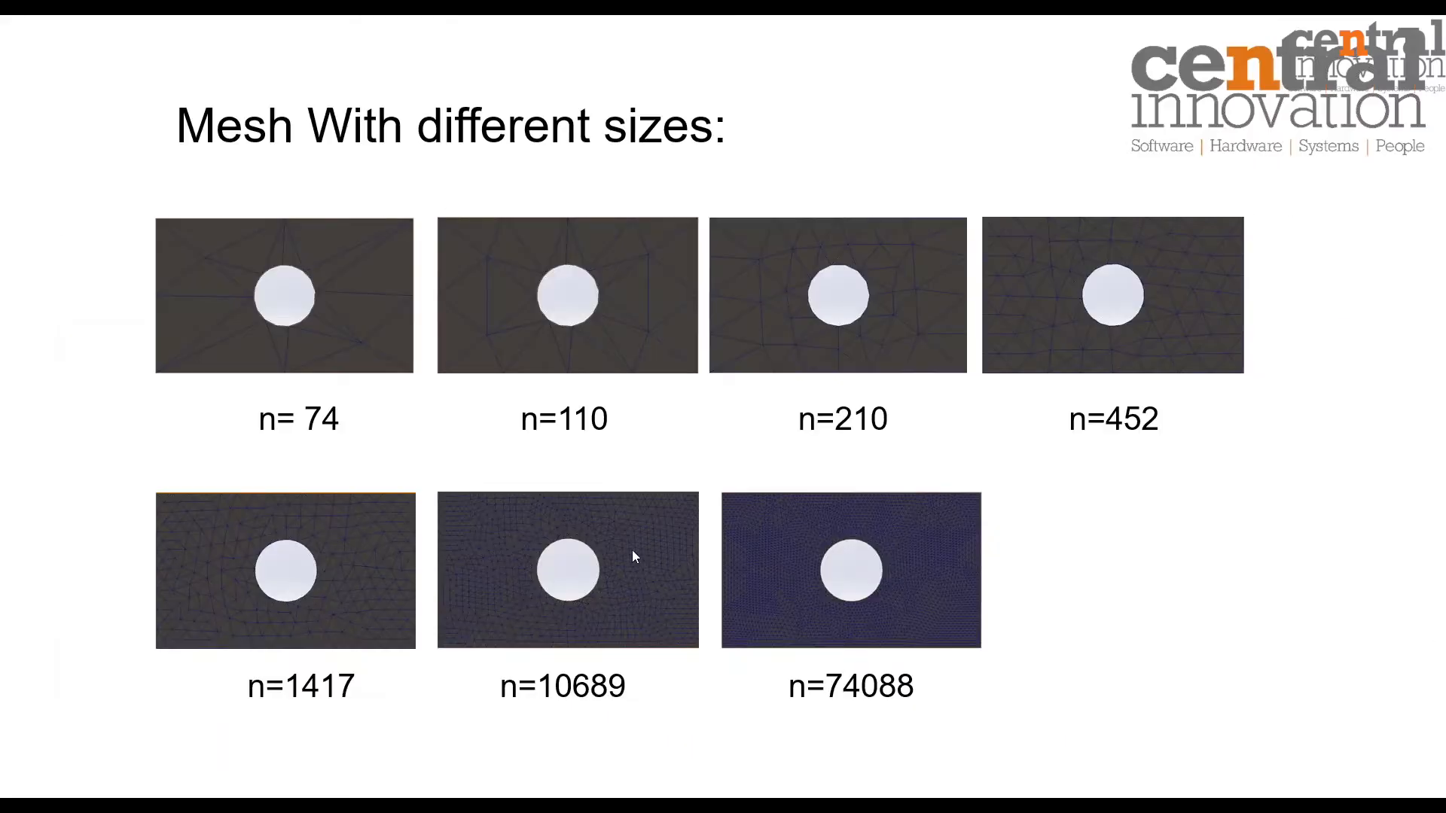